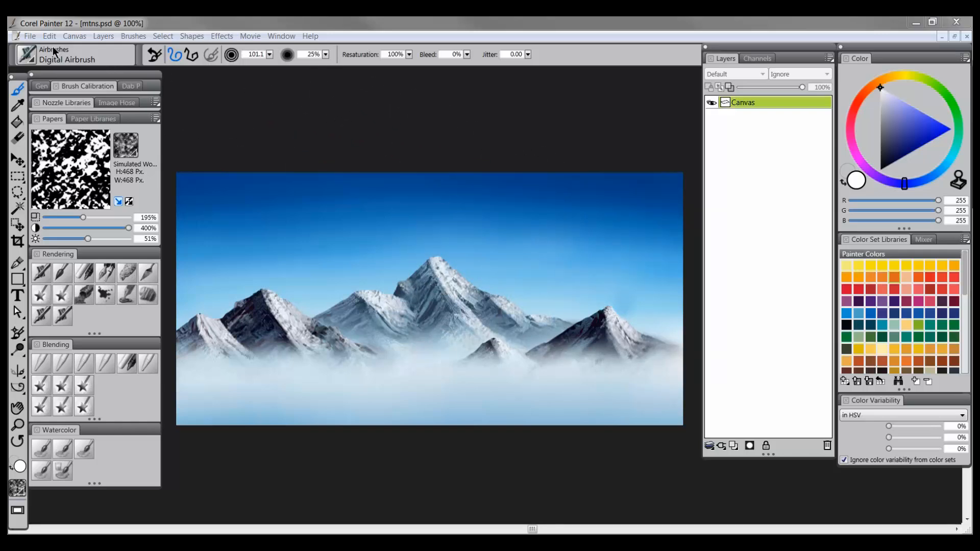
Create a new image named mtn, 14 by 7 inches at 72 pixels per inch.
{"action": "left_click", "coordinate": [30, 37]}
{"action": "left_click", "coordinate": [36, 50]}
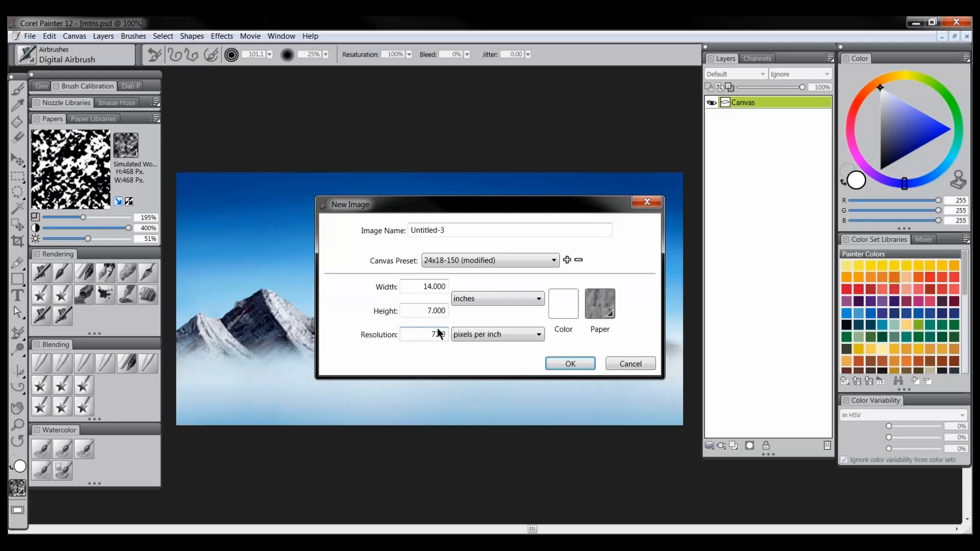
{"action": "left_click", "coordinate": [486, 299]}
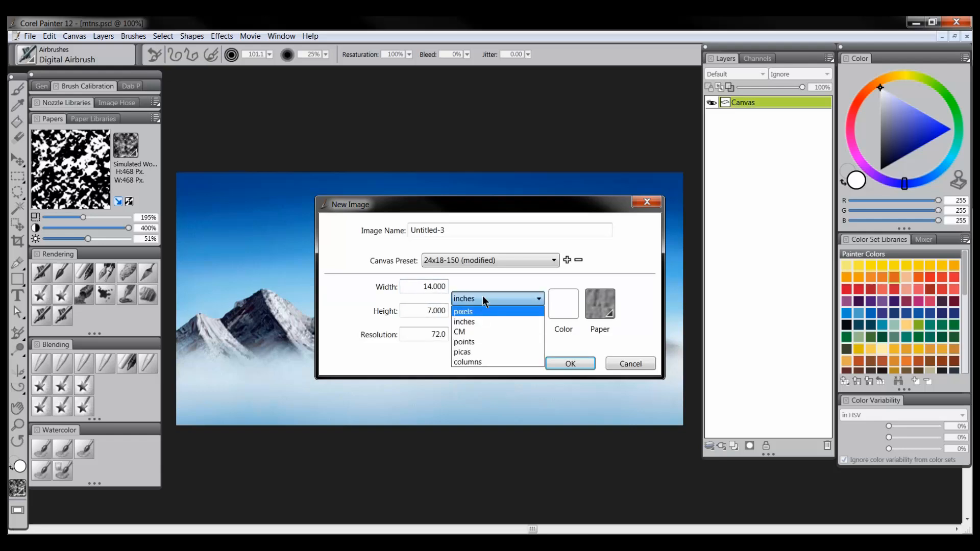
{"action": "left_click", "coordinate": [495, 284]}
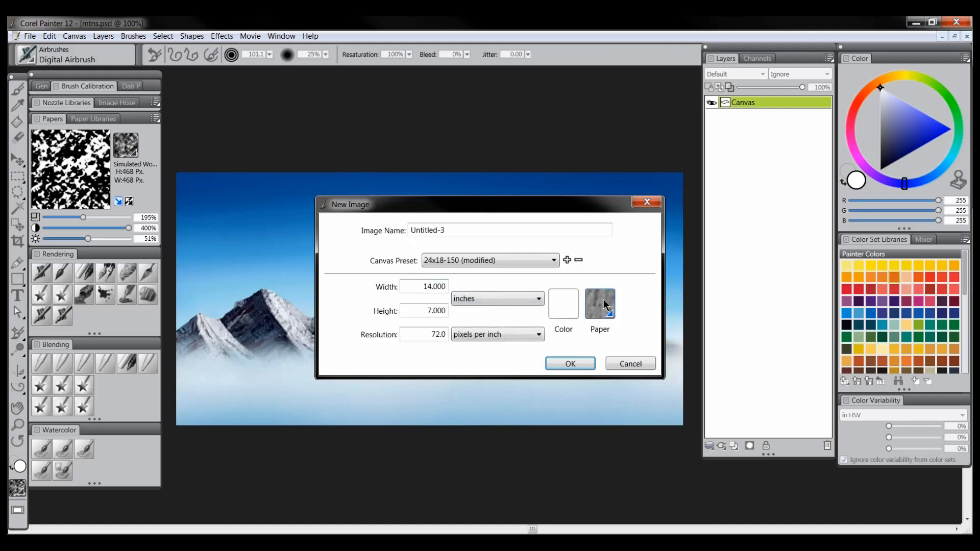
{"action": "double_click", "coordinate": [448, 229]}
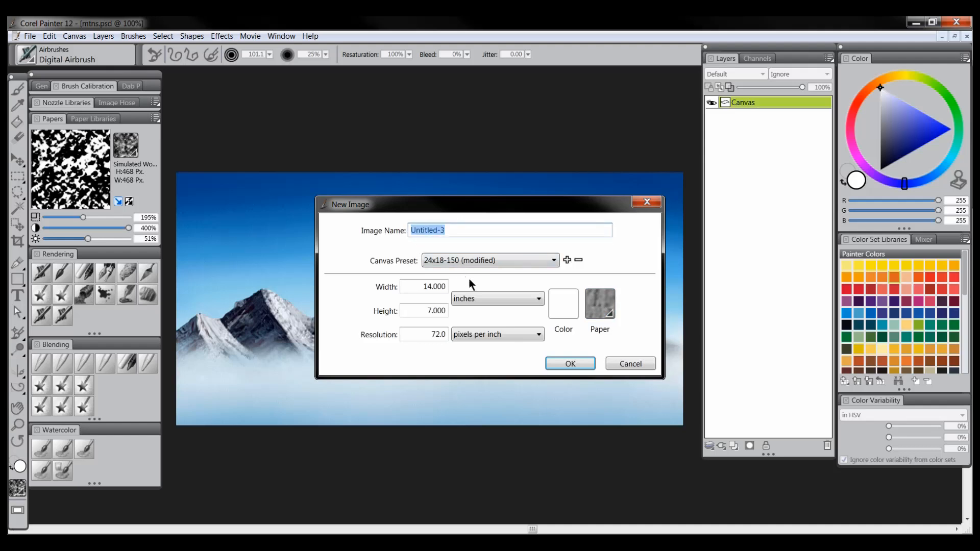
{"action": "type", "text": "mtn"}
{"action": "left_click", "coordinate": [568, 364]}
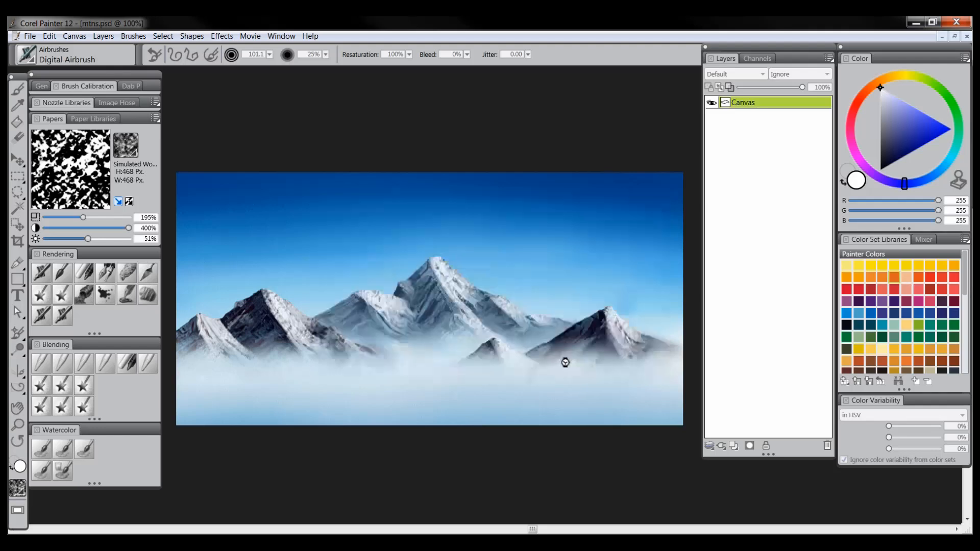
{"action": "left_click_drag", "start_coordinate": [544, 277], "coordinate": [527, 274]}
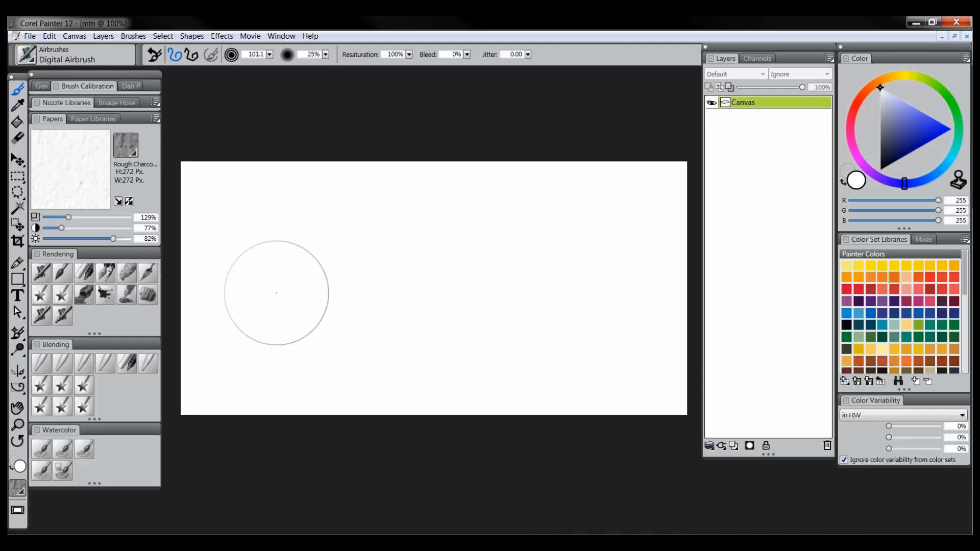
{"action": "key", "text": "Tab"}
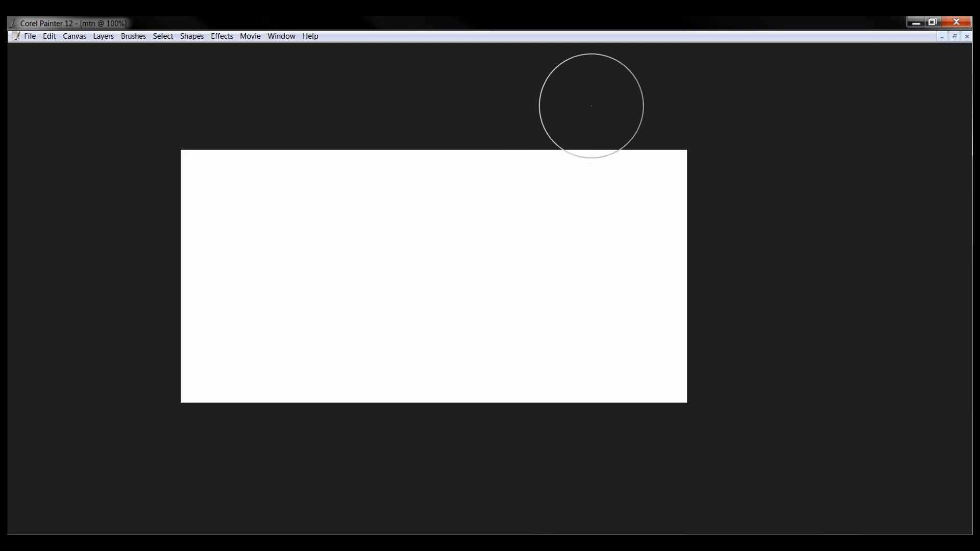
{"action": "key", "text": "Tab"}
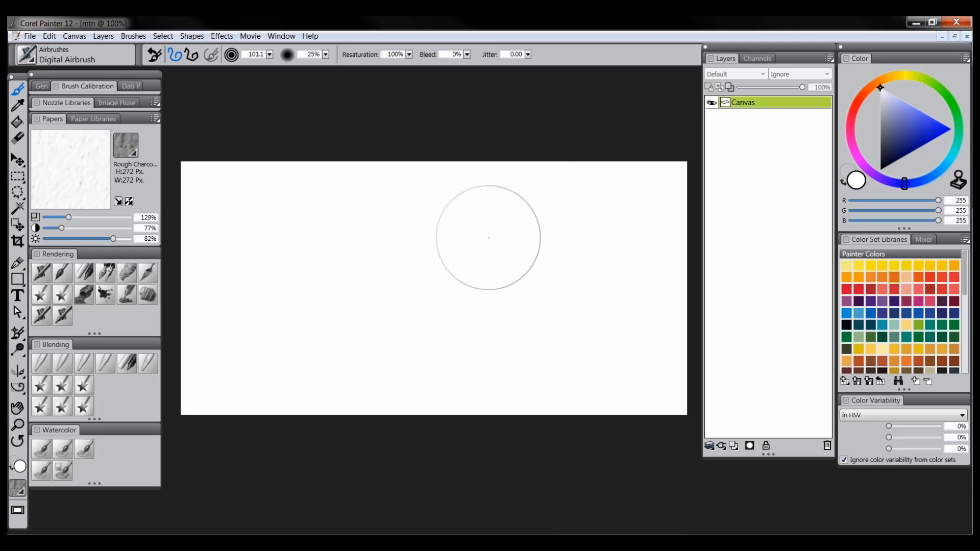
{"action": "key", "text": "space"}
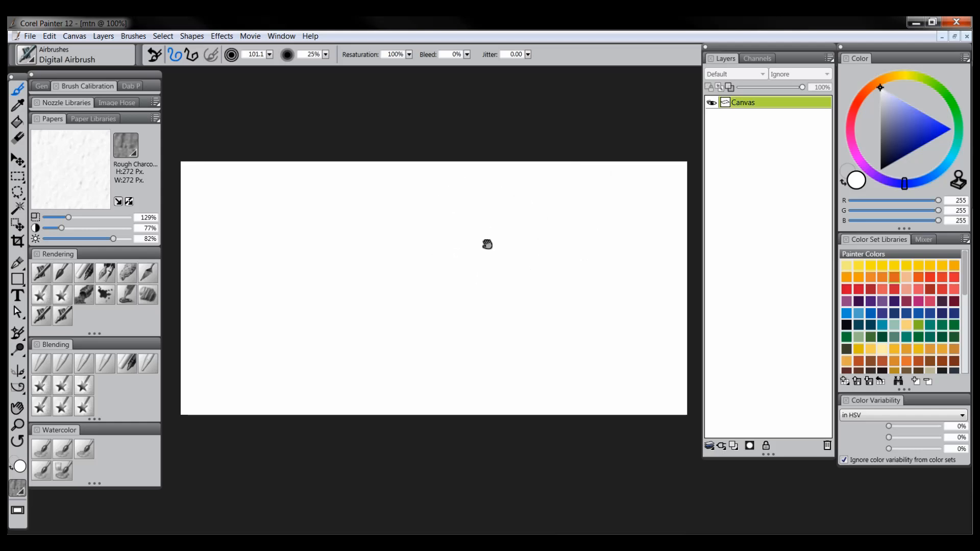
{"action": "mouse_move", "coordinate": [481, 249]}
{"action": "left_mouse_down"}
{"action": "mouse_move", "coordinate": [523, 225]}
{"action": "mouse_move", "coordinate": [509, 275]}
{"action": "mouse_move", "coordinate": [483, 235]}
{"action": "mouse_move", "coordinate": [492, 265]}
{"action": "mouse_move", "coordinate": [484, 241]}
{"action": "mouse_move", "coordinate": [464, 262]}
{"action": "mouse_move", "coordinate": [468, 276]}
{"action": "mouse_move", "coordinate": [481, 238]}
{"action": "mouse_move", "coordinate": [464, 293]}
{"action": "mouse_move", "coordinate": [479, 283]}
{"action": "left_mouse_up"}
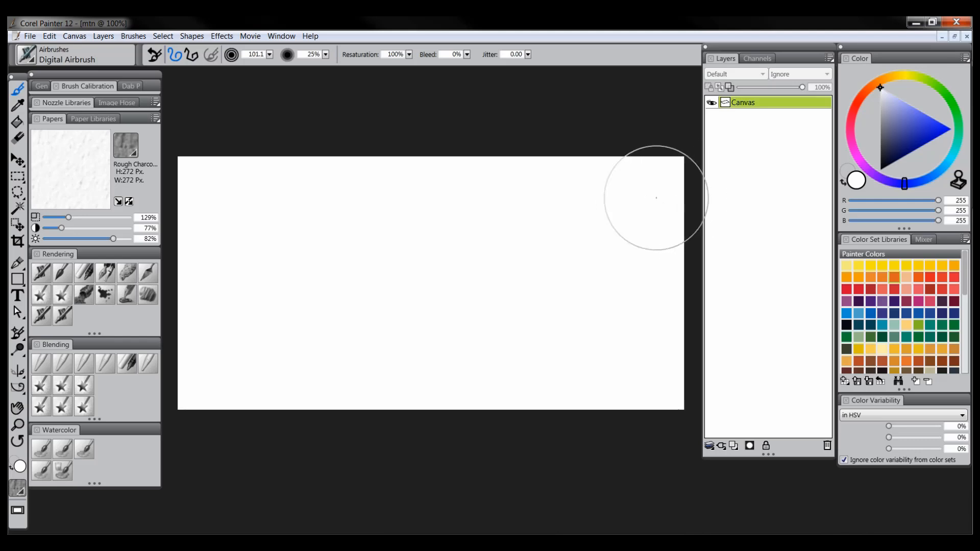
Add a new layer above the canvas and name it sky.
{"action": "left_click", "coordinate": [733, 445]}
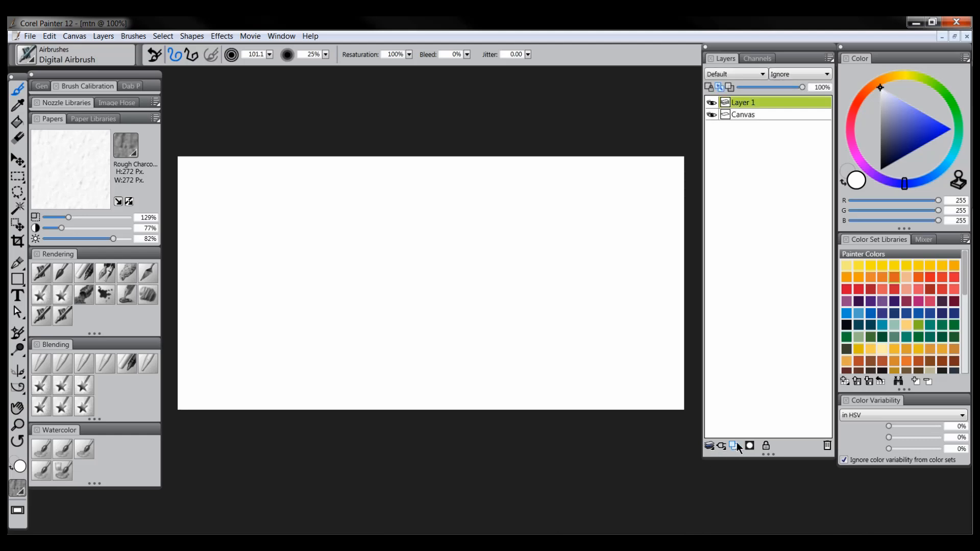
{"action": "double_click", "coordinate": [743, 104]}
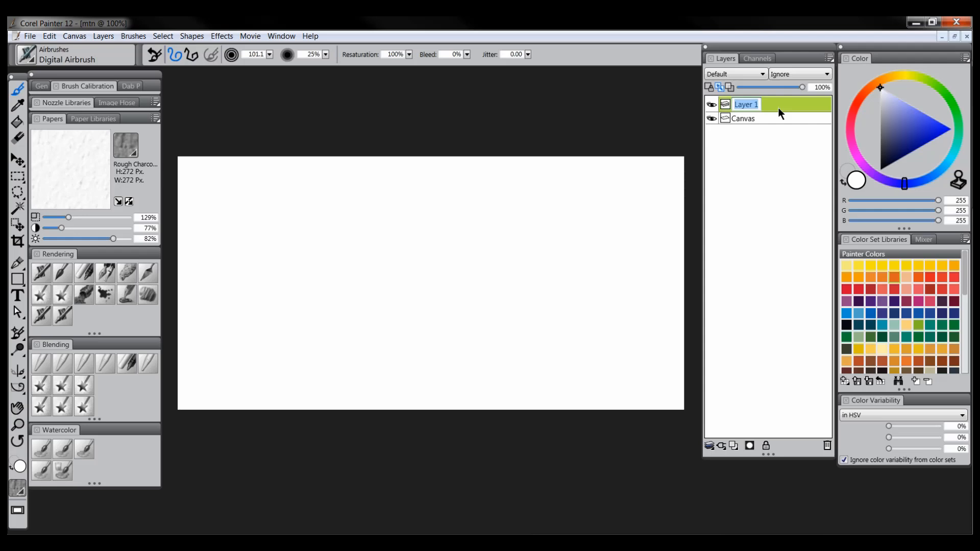
{"action": "type", "text": "sky"}
{"action": "key", "text": "Return"}
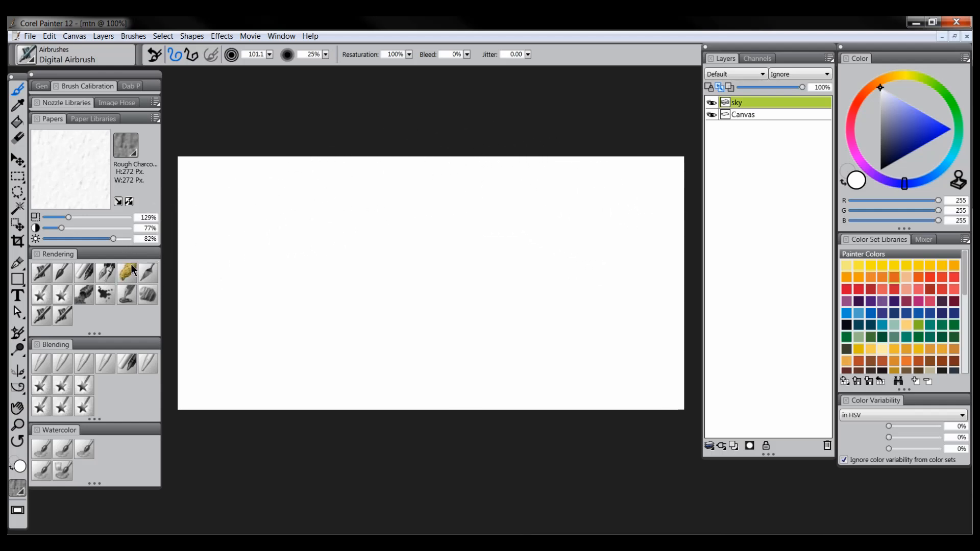
Fill the sky layer with a medium blue of RGB 120, 185, 222 using the Paint Bucket.
{"action": "left_click", "coordinate": [17, 124]}
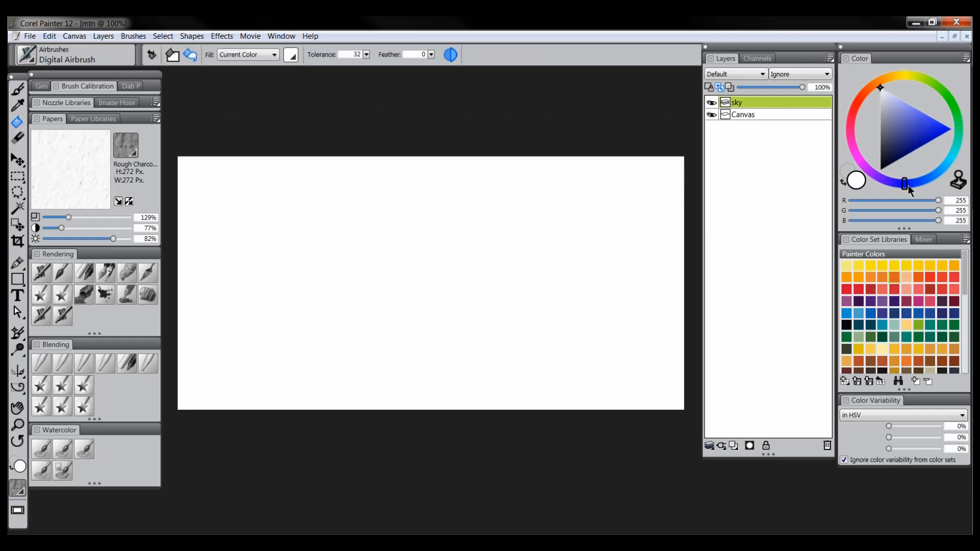
{"action": "left_click_drag", "start_coordinate": [906, 185], "coordinate": [948, 171]}
{"action": "left_click_drag", "start_coordinate": [914, 120], "coordinate": [903, 110]}
{"action": "left_click_drag", "start_coordinate": [945, 172], "coordinate": [942, 177]}
{"action": "left_click", "coordinate": [908, 115]}
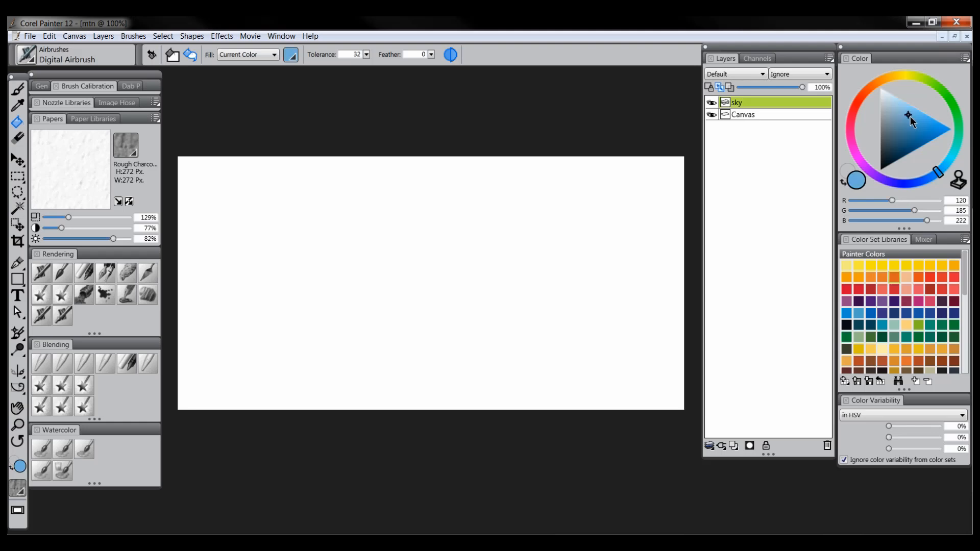
{"action": "left_click", "coordinate": [455, 235]}
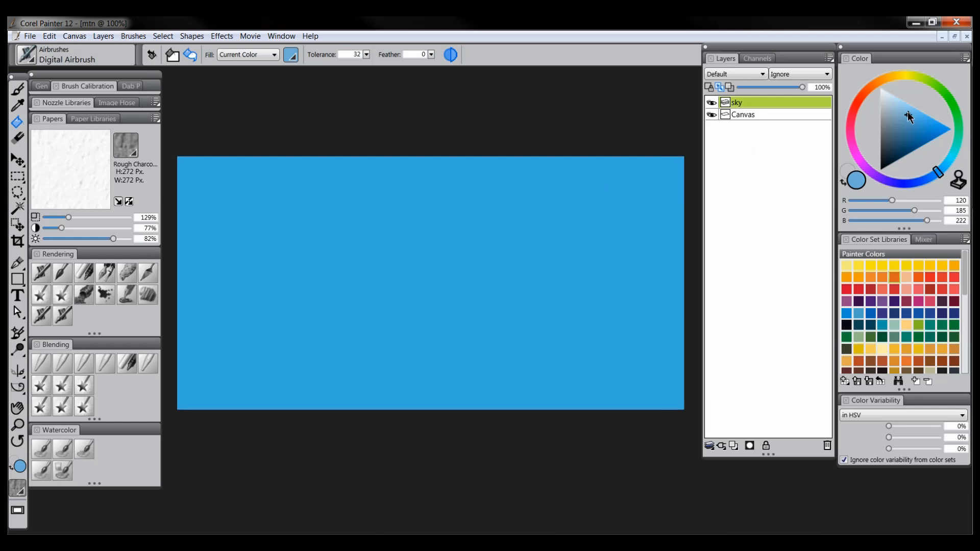
Refill the sky layer with a lighter blue, adjusting the colour to RGB 157, 204, 243.
{"action": "left_click_drag", "start_coordinate": [905, 116], "coordinate": [899, 108]}
{"action": "left_click", "coordinate": [560, 242]}
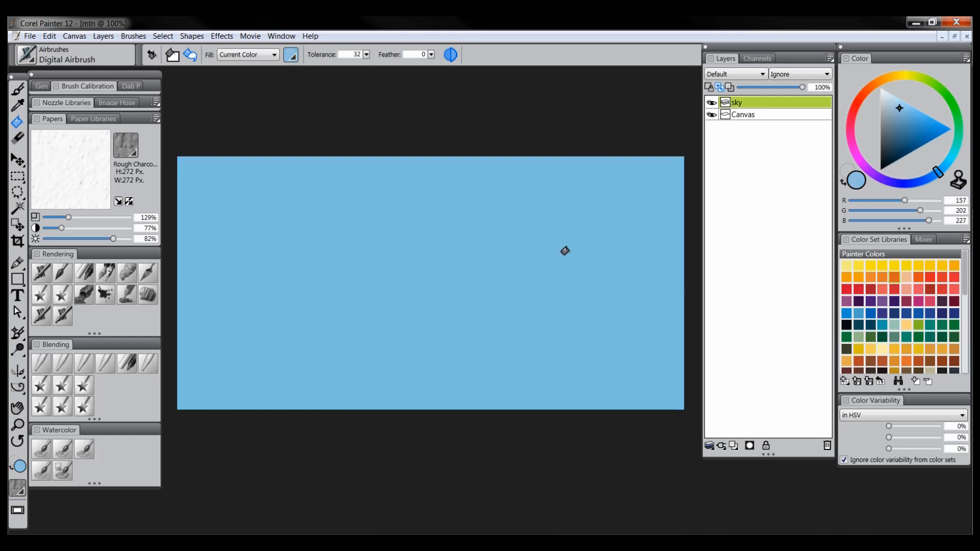
{"action": "left_click_drag", "start_coordinate": [939, 178], "coordinate": [933, 179]}
{"action": "left_click_drag", "start_coordinate": [899, 108], "coordinate": [903, 105]}
{"action": "left_click", "coordinate": [556, 246]}
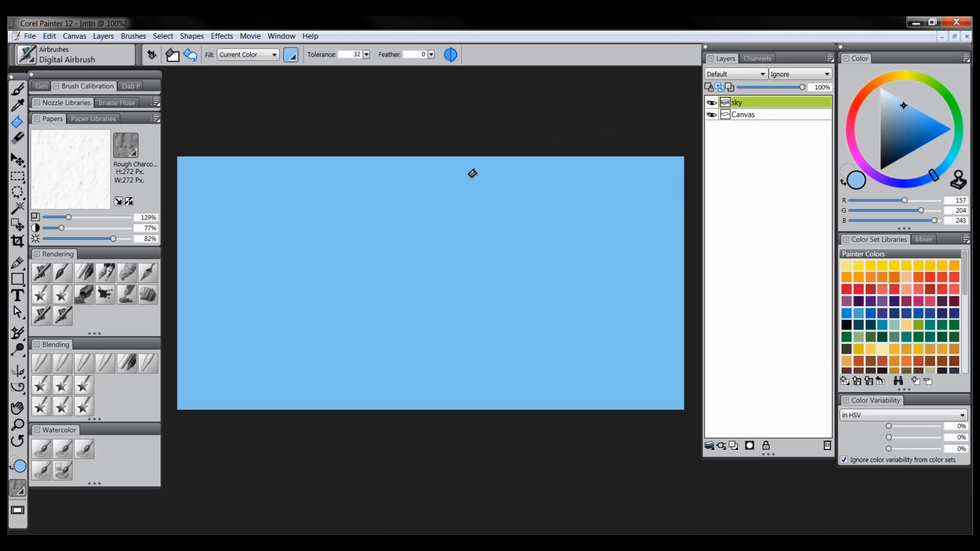
Choose the Digital Airbrush and enlarge its brush size to about 92.6.
{"action": "left_click", "coordinate": [42, 274]}
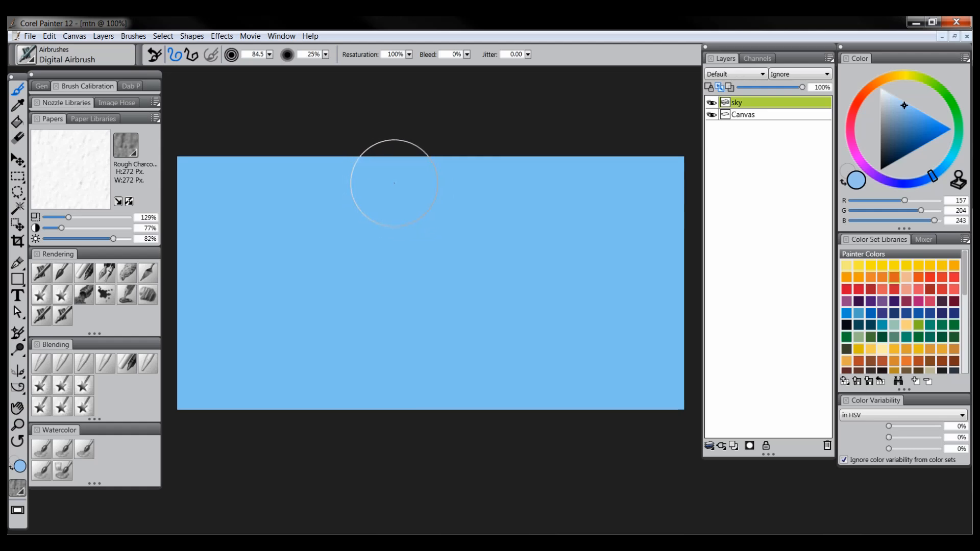
{"action": "key", "text": "Tab"}
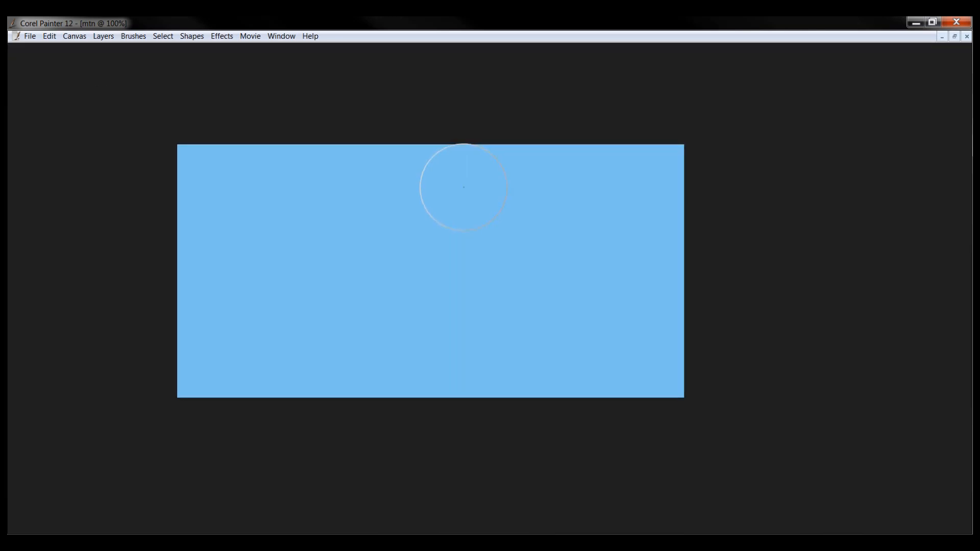
{"action": "key", "text": "o"}
{"action": "left_click_drag", "start_coordinate": [451, 183], "coordinate": [486, 217]}
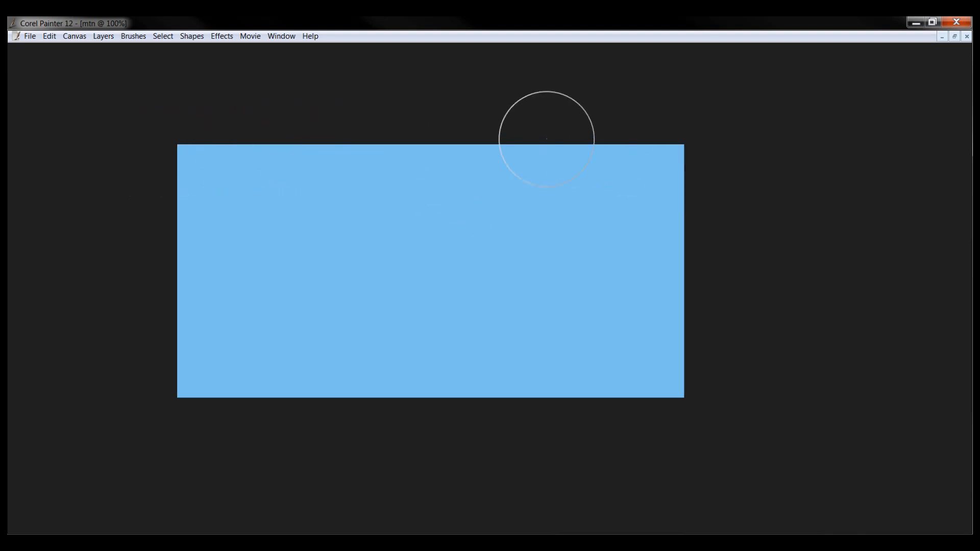
Airbrush a stronger blue of RGB 80, 162, 238 across the upper half of the sky.
{"action": "key", "text": "Tab"}
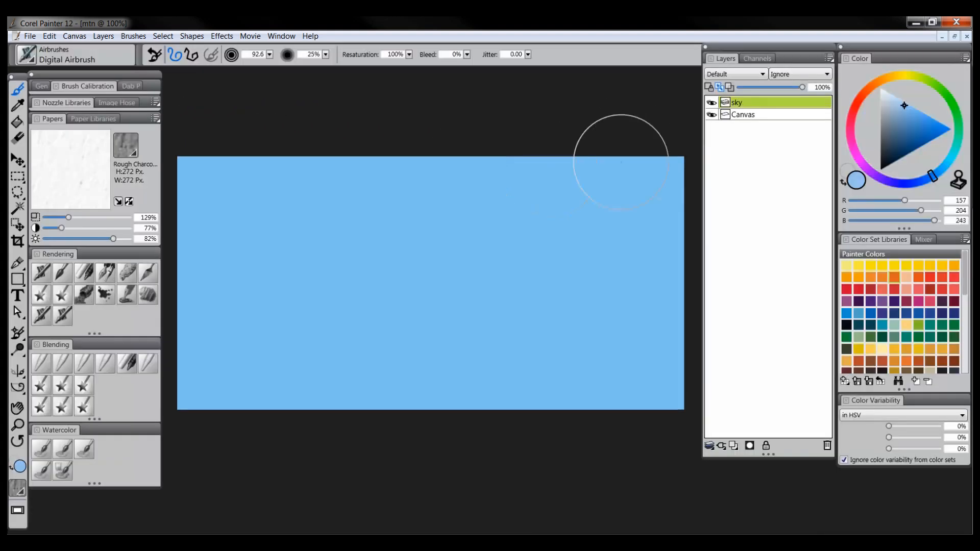
{"action": "left_click", "coordinate": [925, 120]}
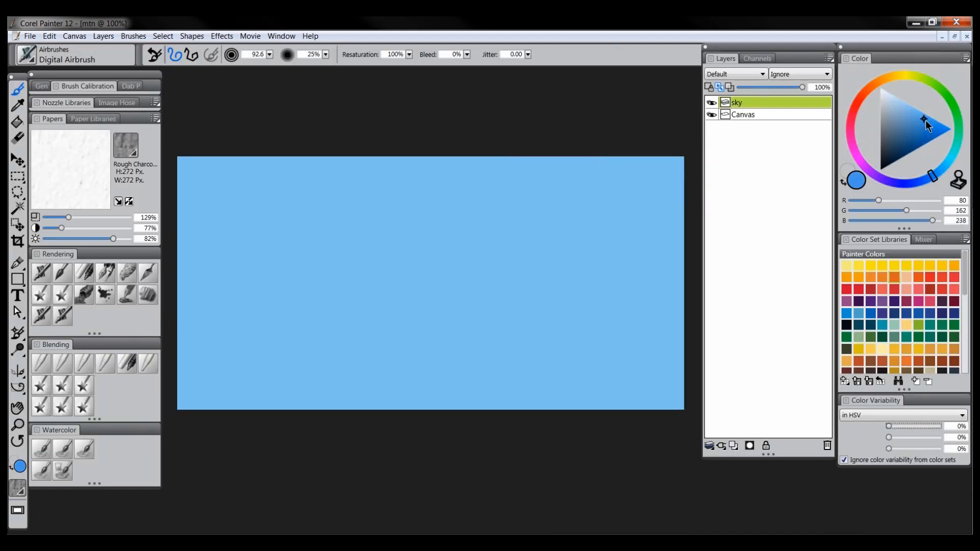
{"action": "key", "text": "Tab"}
{"action": "mouse_move", "coordinate": [174, 148]}
{"action": "left_mouse_down"}
{"action": "mouse_move", "coordinate": [798, 167]}
{"action": "mouse_move", "coordinate": [256, 189]}
{"action": "mouse_move", "coordinate": [593, 226]}
{"action": "mouse_move", "coordinate": [173, 241]}
{"action": "mouse_move", "coordinate": [197, 133]}
{"action": "mouse_move", "coordinate": [663, 118]}
{"action": "mouse_move", "coordinate": [169, 144]}
{"action": "mouse_move", "coordinate": [757, 138]}
{"action": "mouse_move", "coordinate": [131, 175]}
{"action": "mouse_move", "coordinate": [451, 237]}
{"action": "mouse_move", "coordinate": [374, 254]}
{"action": "mouse_move", "coordinate": [682, 252]}
{"action": "mouse_move", "coordinate": [194, 278]}
{"action": "mouse_move", "coordinate": [801, 267]}
{"action": "mouse_move", "coordinate": [567, 160]}
{"action": "left_mouse_up"}
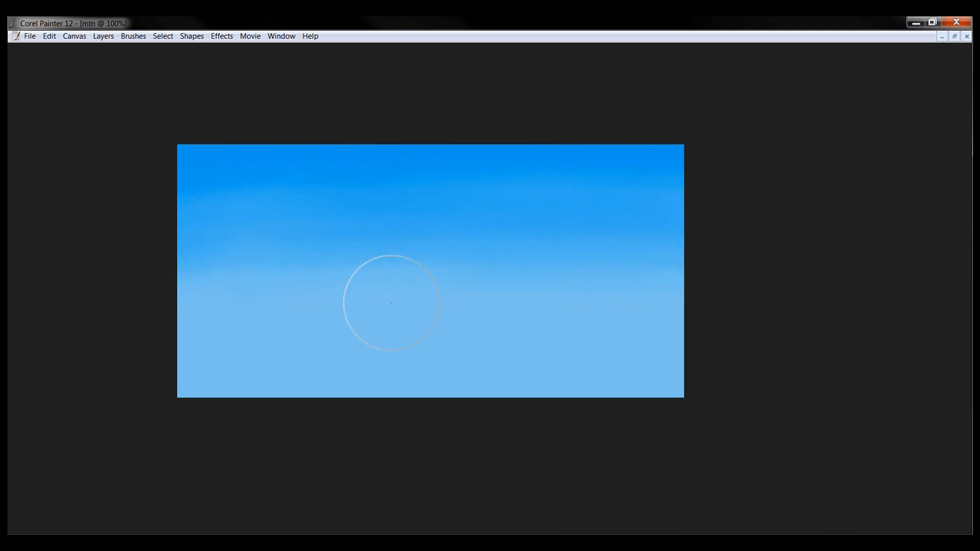
Airbrush a deeper blue of RGB 16, 106, 188 across the uppermost part of the sky.
{"action": "key", "text": "Tab"}
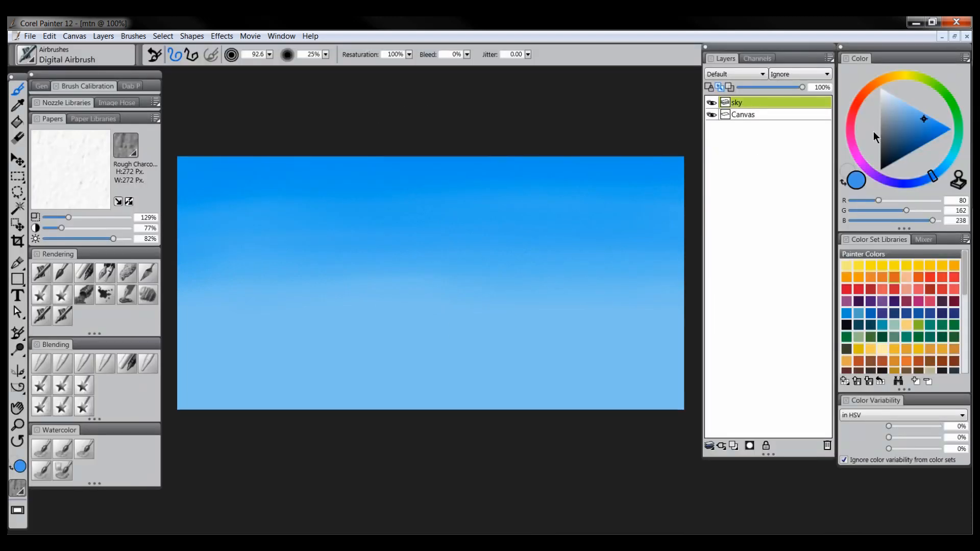
{"action": "left_click", "coordinate": [928, 137]}
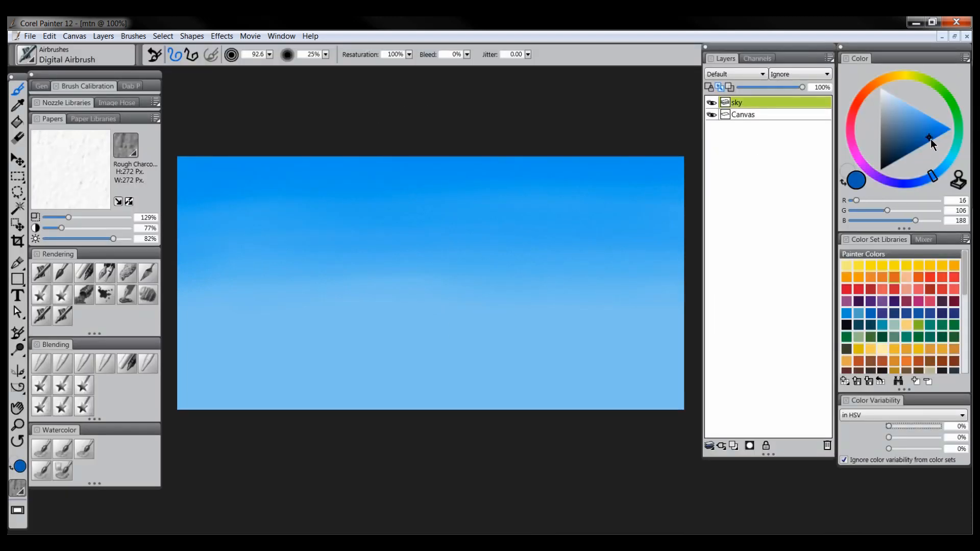
{"action": "key", "text": "Tab"}
{"action": "mouse_move", "coordinate": [852, 164]}
{"action": "left_mouse_down"}
{"action": "mouse_move", "coordinate": [143, 154]}
{"action": "mouse_move", "coordinate": [751, 190]}
{"action": "mouse_move", "coordinate": [186, 226]}
{"action": "mouse_move", "coordinate": [748, 125]}
{"action": "mouse_move", "coordinate": [333, 137]}
{"action": "mouse_move", "coordinate": [563, 97]}
{"action": "left_mouse_up"}
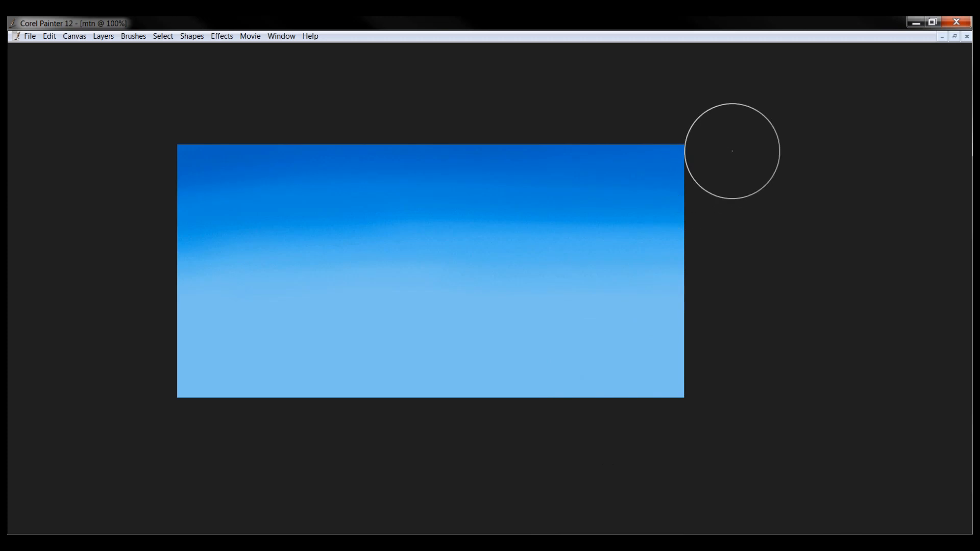
Sample the light blue low in the sky, lighten it to RGB 204, 231, 255, and airbrush it along the image's lower edge.
{"action": "key", "text": "Tab"}
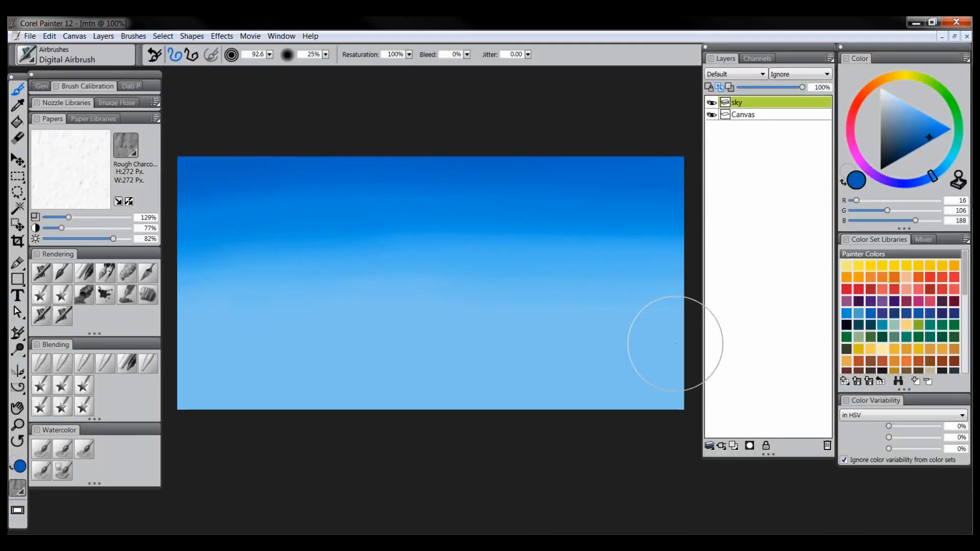
{"action": "left_click", "coordinate": [600, 395], "text": "alt"}
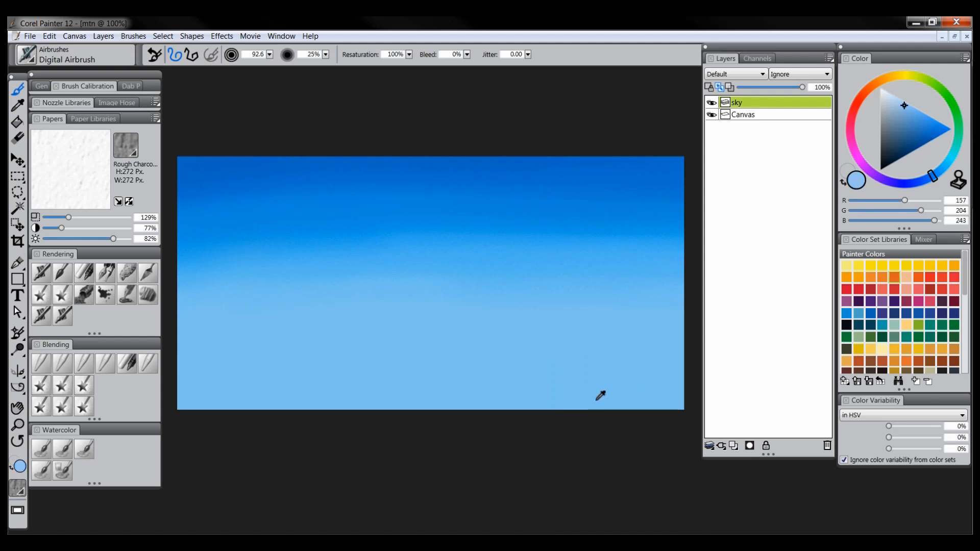
{"action": "left_click_drag", "start_coordinate": [901, 97], "coordinate": [894, 96]}
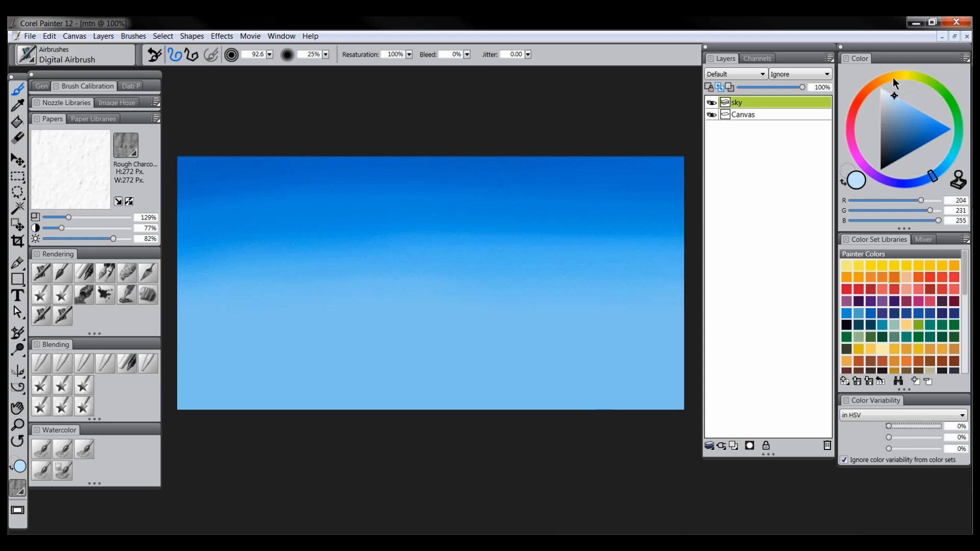
{"action": "key", "text": "Tab"}
{"action": "mouse_move", "coordinate": [158, 357]}
{"action": "left_mouse_down"}
{"action": "mouse_move", "coordinate": [777, 384]}
{"action": "mouse_move", "coordinate": [136, 381]}
{"action": "mouse_move", "coordinate": [602, 385]}
{"action": "mouse_move", "coordinate": [512, 354]}
{"action": "mouse_move", "coordinate": [167, 370]}
{"action": "left_mouse_up"}
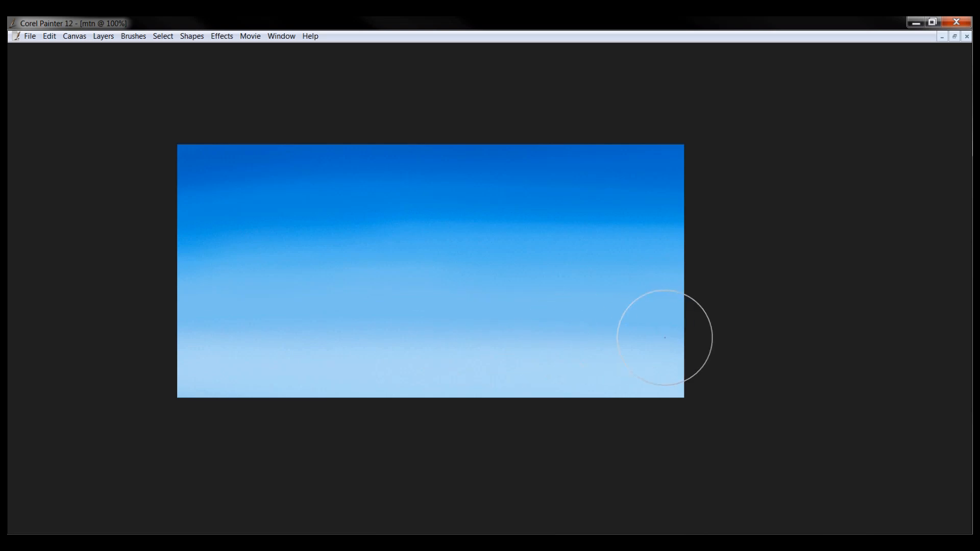
Airbrush a warm off-white of RGB 255, 254, 236 along the lower edge of the sky.
{"action": "key", "text": "Tab"}
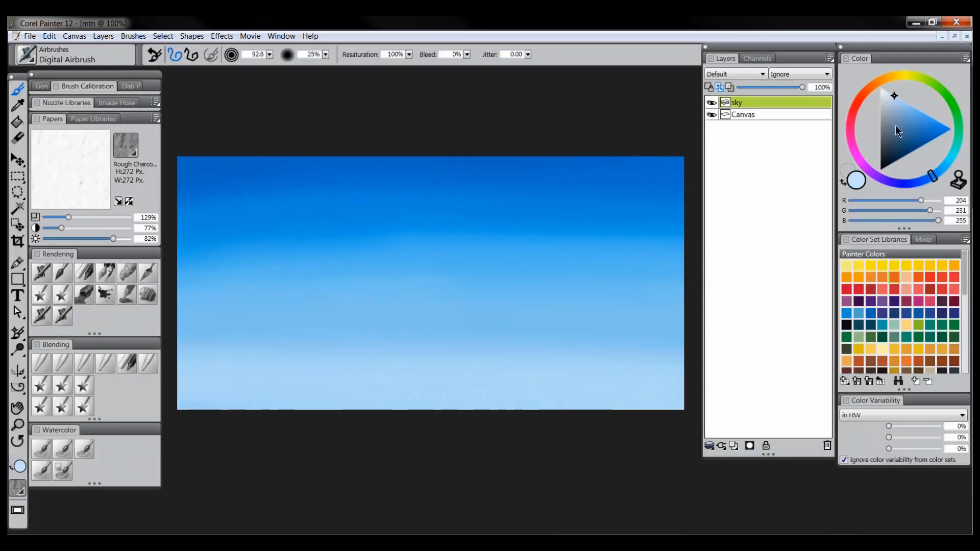
{"action": "left_click", "coordinate": [901, 76]}
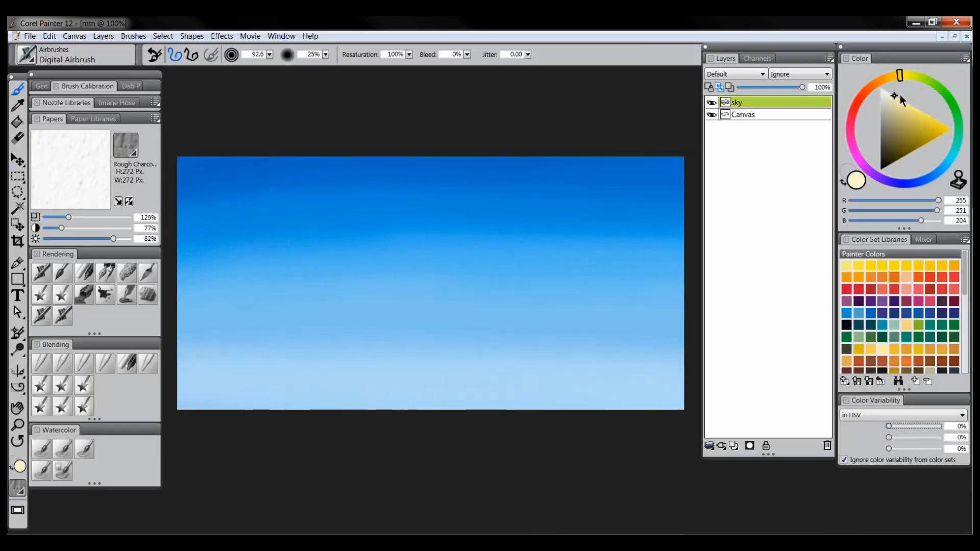
{"action": "left_click_drag", "start_coordinate": [892, 93], "coordinate": [886, 88]}
{"action": "key", "text": "Tab"}
{"action": "mouse_move", "coordinate": [437, 406]}
{"action": "left_mouse_down"}
{"action": "mouse_move", "coordinate": [301, 396]}
{"action": "mouse_move", "coordinate": [812, 363]}
{"action": "mouse_move", "coordinate": [155, 368]}
{"action": "mouse_move", "coordinate": [856, 347]}
{"action": "mouse_move", "coordinate": [269, 403]}
{"action": "mouse_move", "coordinate": [869, 418]}
{"action": "left_mouse_up"}
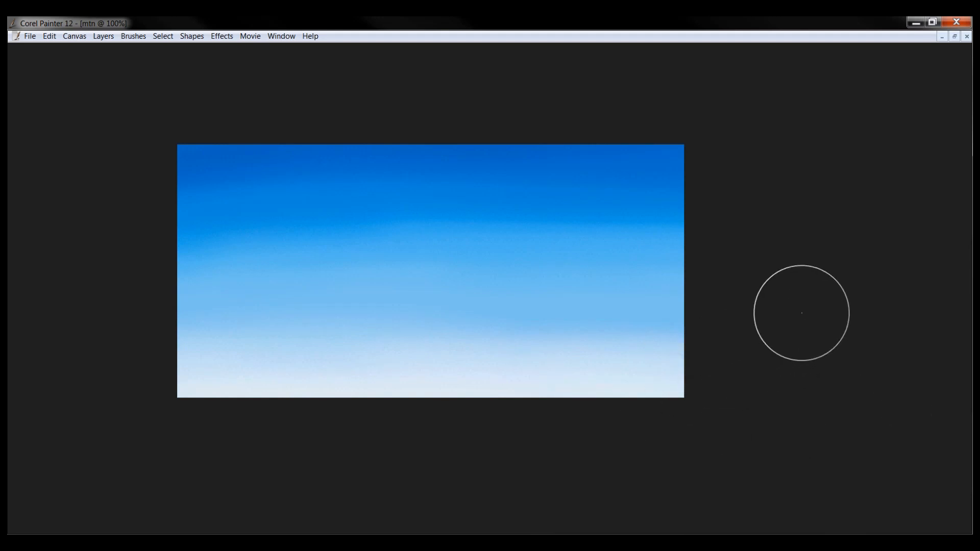
{"action": "key", "text": "Tab"}
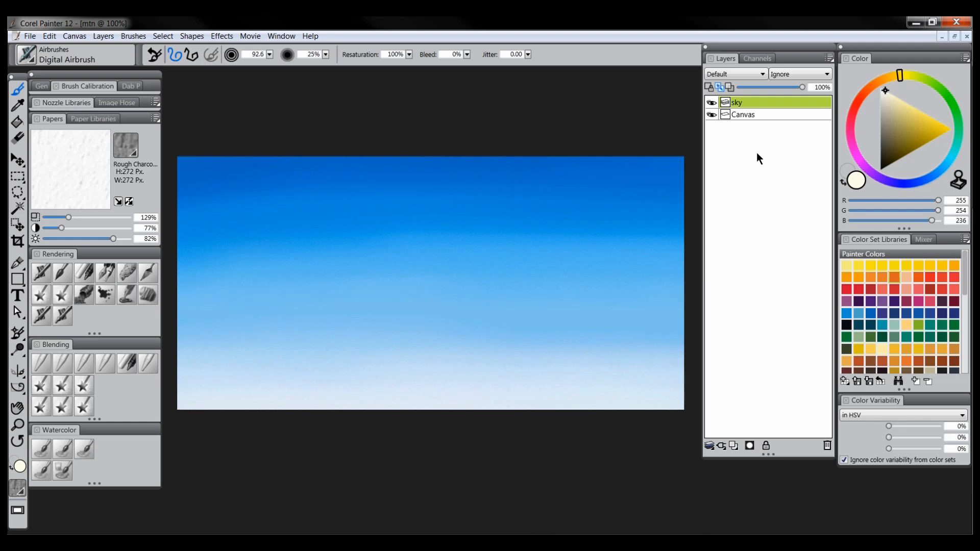
Add a new layer above the sky layer and name it mtn.
{"action": "left_click", "coordinate": [733, 446]}
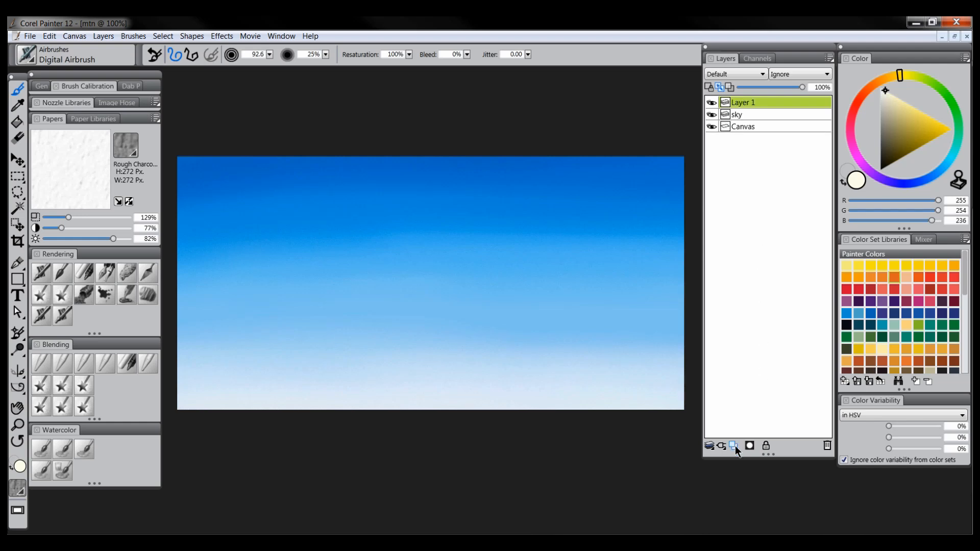
{"action": "double_click", "coordinate": [746, 103]}
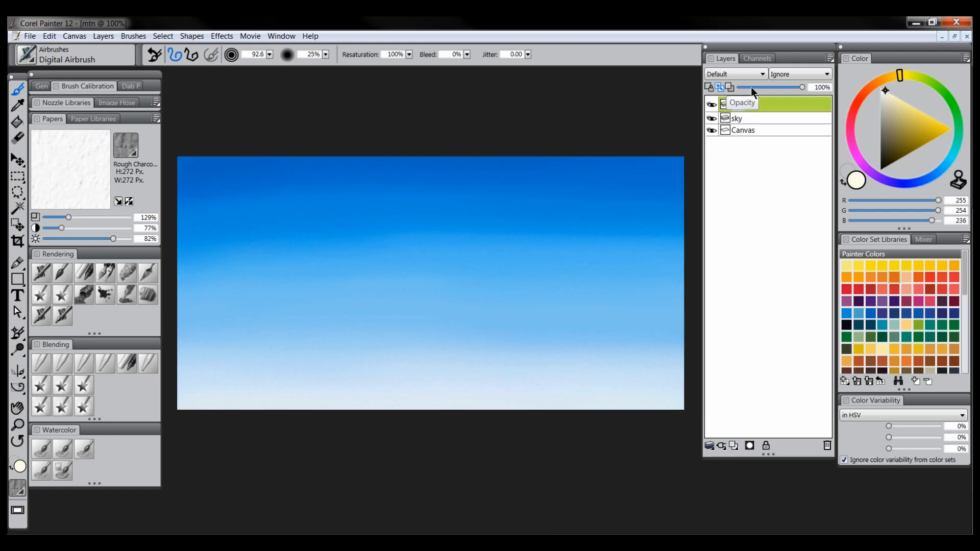
{"action": "type", "text": "mtn"}
{"action": "key", "text": "Return"}
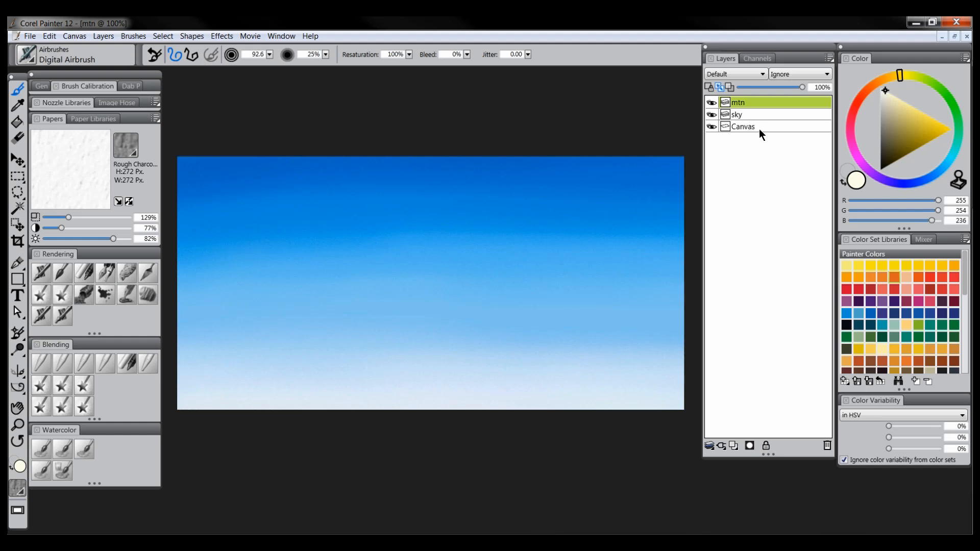
Try Loaded Palette Knife strokes in yellow RGB 253, 241, 69 with hue variability at 43% in the middle of the sky.
{"action": "left_click", "coordinate": [148, 269]}
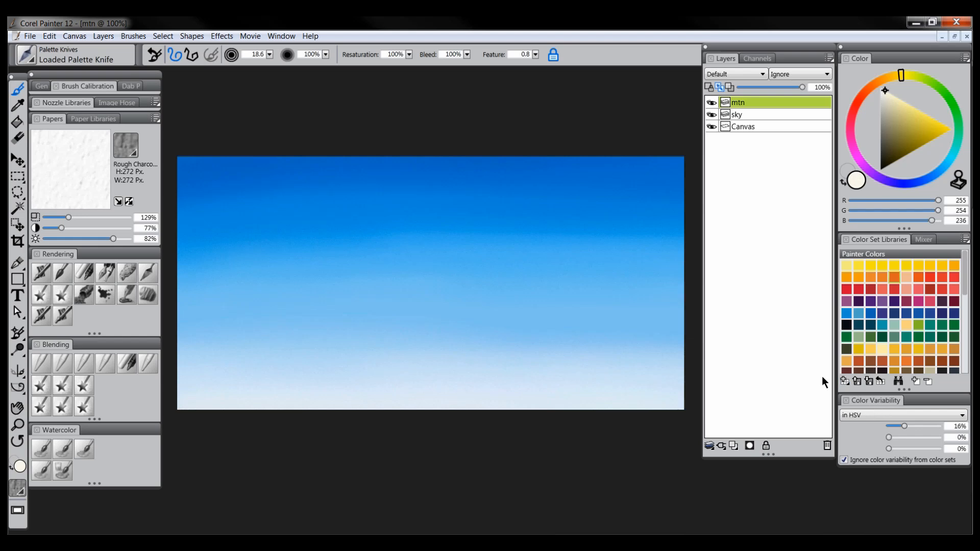
{"action": "left_click", "coordinate": [285, 36]}
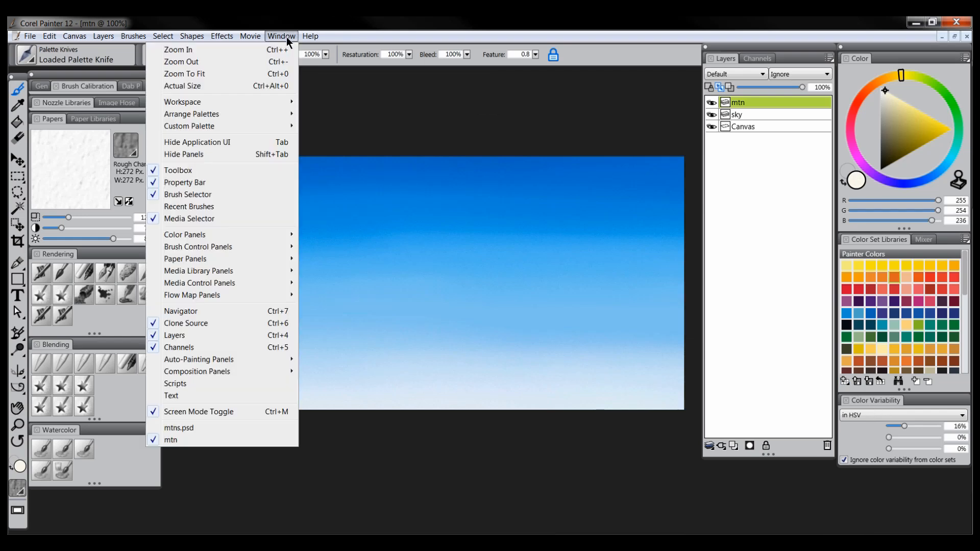
{"action": "mouse_move", "coordinate": [255, 231]}
{"action": "left_click_drag", "start_coordinate": [904, 427], "coordinate": [919, 427]}
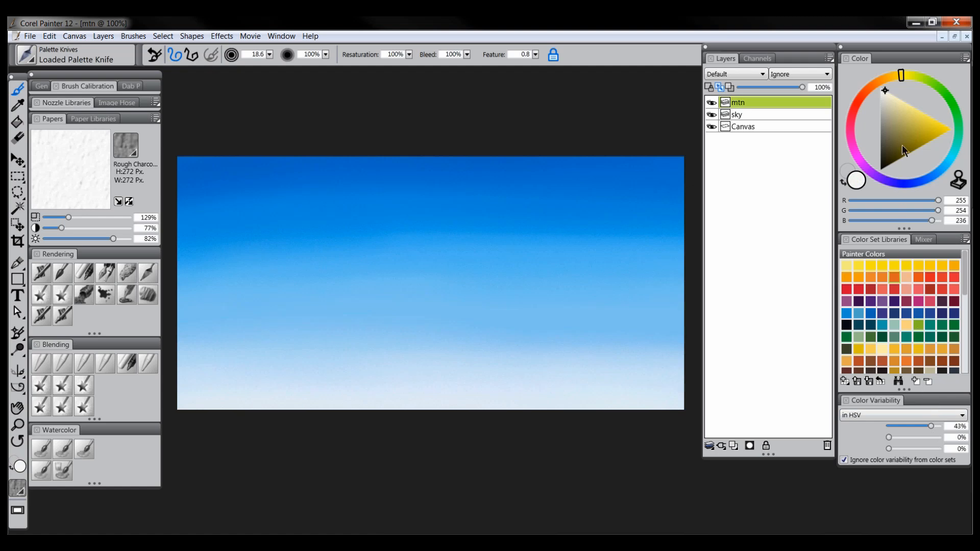
{"action": "left_click_drag", "start_coordinate": [922, 129], "coordinate": [932, 117]}
{"action": "mouse_move", "coordinate": [423, 232]}
{"action": "left_mouse_down"}
{"action": "mouse_move", "coordinate": [436, 259]}
{"action": "mouse_move", "coordinate": [437, 232]}
{"action": "mouse_move", "coordinate": [455, 306]}
{"action": "left_mouse_up"}
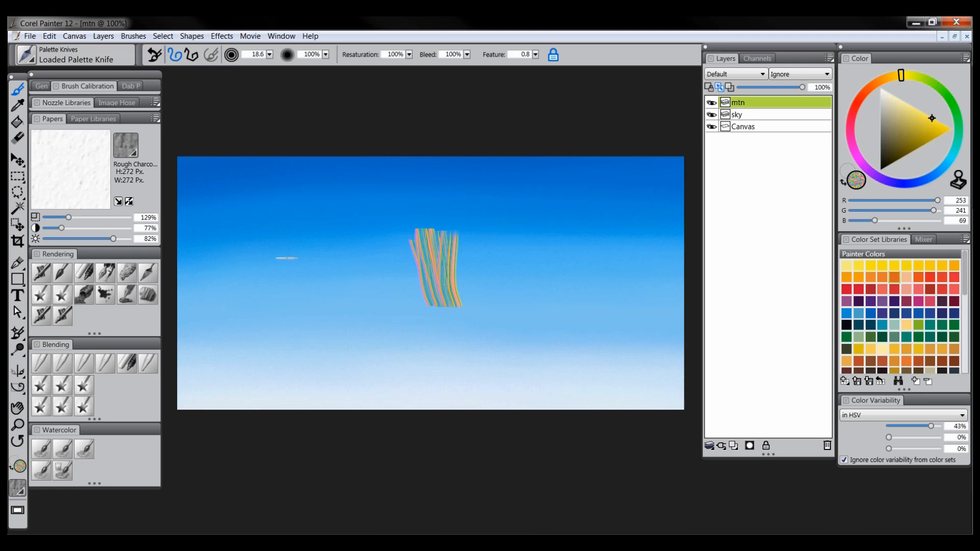
Try a short yellow stroke with the Scratchboard Tool, and undo all the test strokes on the mtn layer.
{"action": "left_click", "coordinate": [106, 271]}
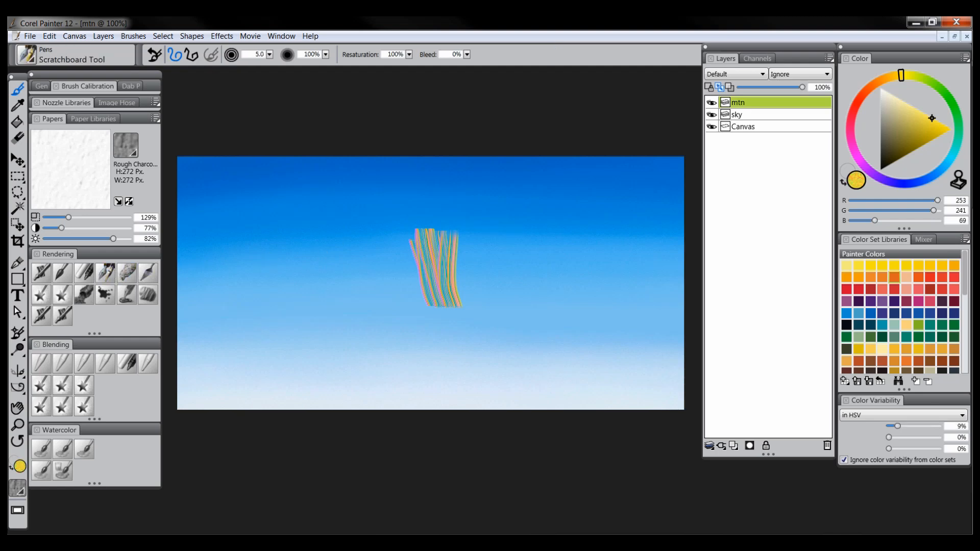
{"action": "mouse_move", "coordinate": [496, 245]}
{"action": "left_mouse_down"}
{"action": "mouse_move", "coordinate": [493, 278]}
{"action": "mouse_move", "coordinate": [510, 280]}
{"action": "left_mouse_up"}
{"action": "key", "text": "ctrl+z"}
{"action": "key", "text": "ctrl+z"}
{"action": "key", "text": "ctrl+z"}
{"action": "key", "text": "ctrl+z"}
{"action": "key", "text": "ctrl+z"}
{"action": "key", "text": "ctrl+z"}
{"action": "key", "text": "ctrl+z"}
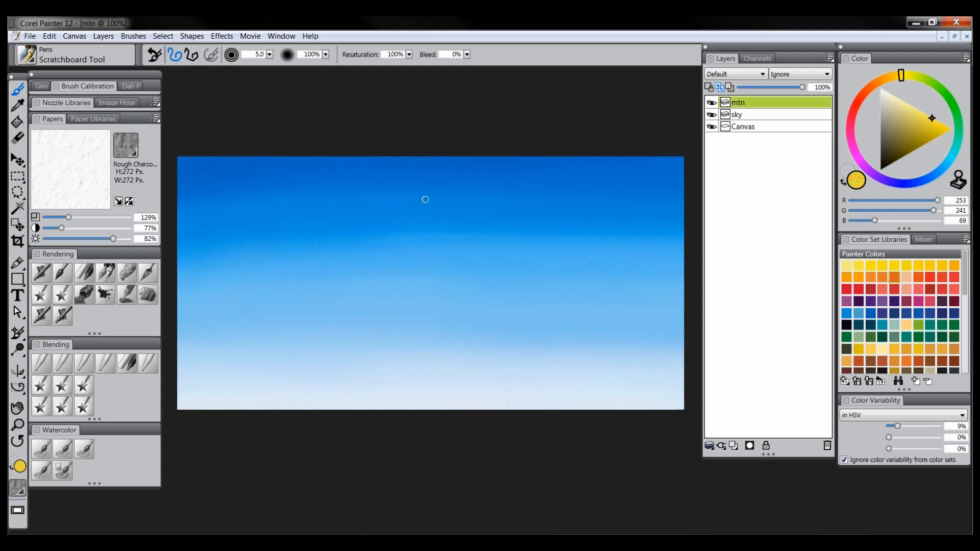
Set up the Loaded Palette Knife with a near-black blue of RGB 1, 8, 29 and hue variability of 15%.
{"action": "left_click", "coordinate": [147, 267]}
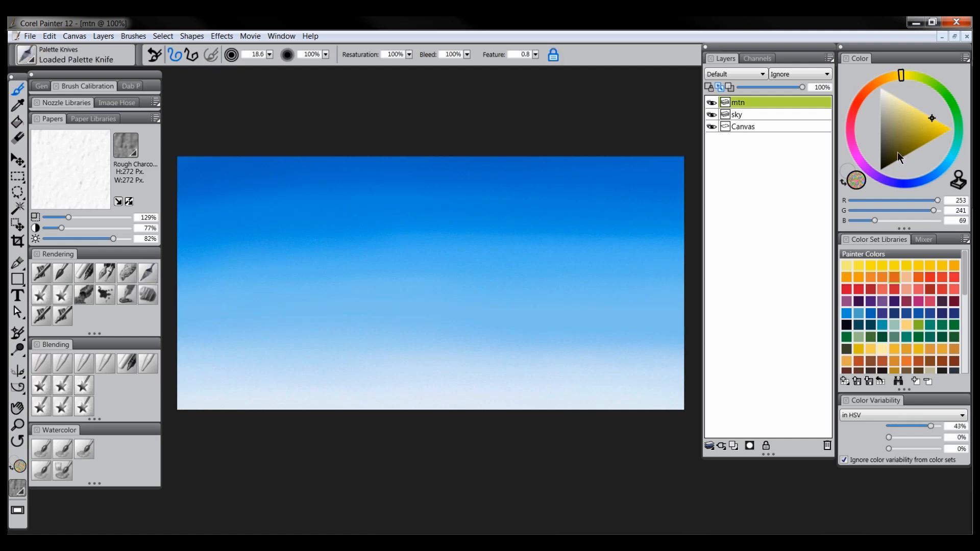
{"action": "mouse_move", "coordinate": [896, 154]}
{"action": "left_mouse_down"}
{"action": "mouse_move", "coordinate": [889, 173]}
{"action": "mouse_move", "coordinate": [919, 183]}
{"action": "left_mouse_up"}
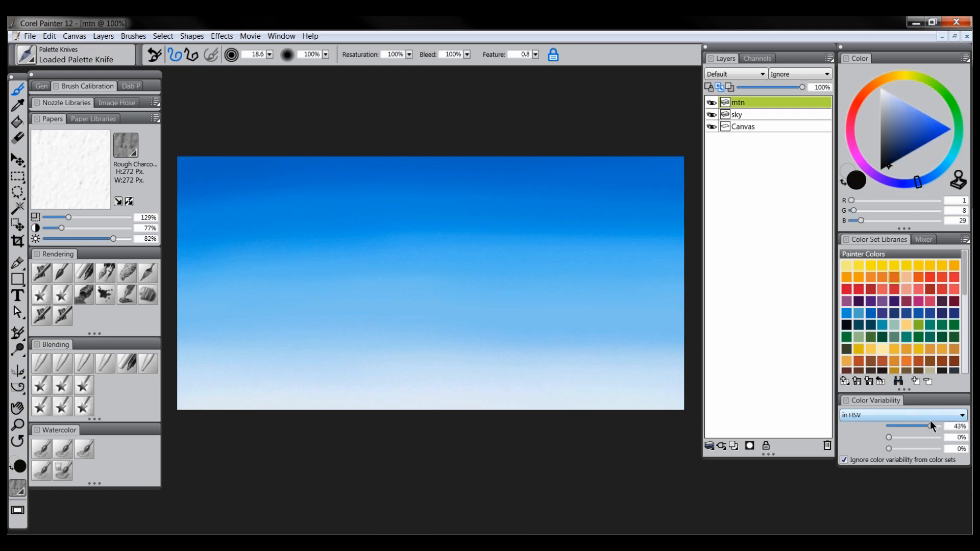
{"action": "left_click_drag", "start_coordinate": [926, 426], "coordinate": [903, 426]}
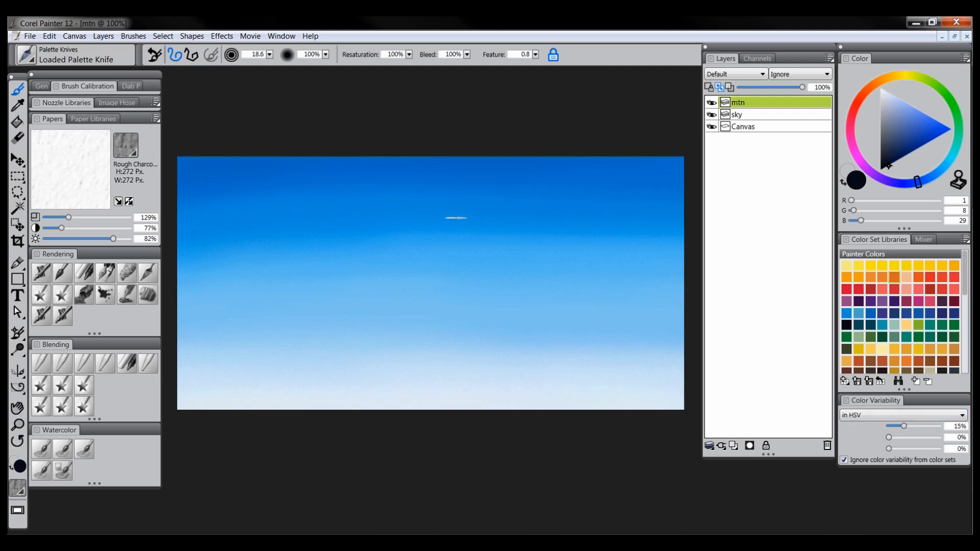
Try a few dark palette knife strokes in the middle of the sky and undo them.
{"action": "mouse_move", "coordinate": [437, 243]}
{"action": "left_mouse_down"}
{"action": "mouse_move", "coordinate": [472, 285]}
{"action": "mouse_move", "coordinate": [503, 276]}
{"action": "left_mouse_up"}
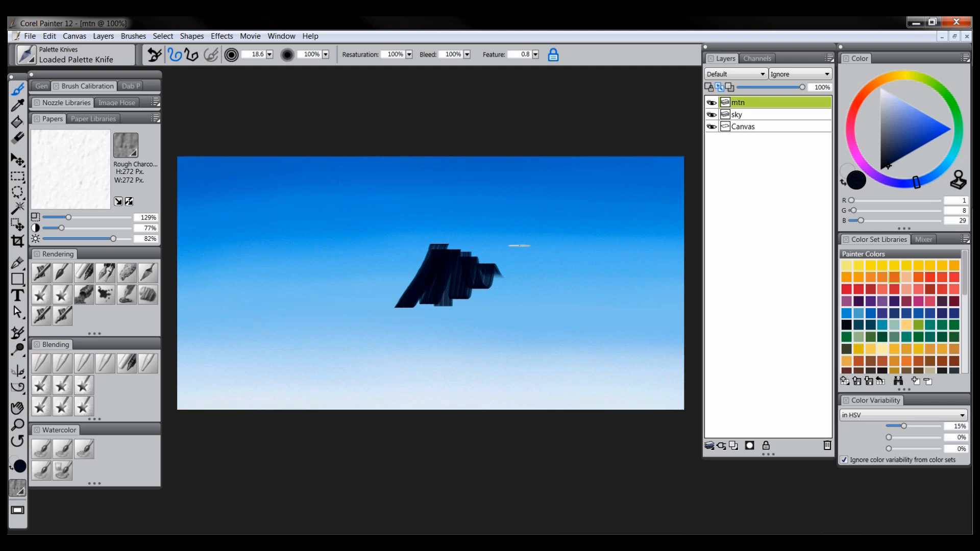
{"action": "key", "text": "ctrl+z"}
{"action": "key", "text": "ctrl+z"}
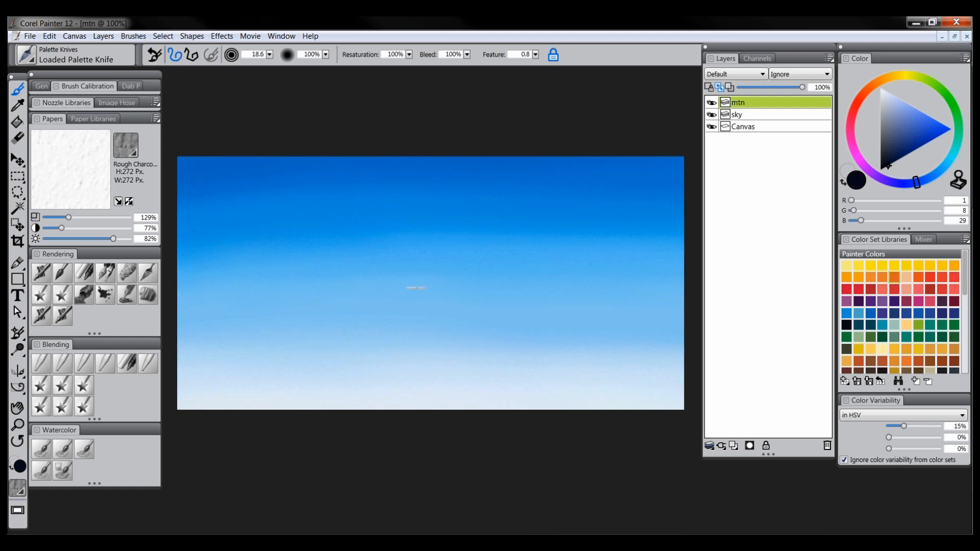
Paint a dark central mountain with a smaller peak on each side across the lower part of the sky.
{"action": "mouse_move", "coordinate": [414, 288]}
{"action": "left_mouse_down"}
{"action": "mouse_move", "coordinate": [357, 337]}
{"action": "mouse_move", "coordinate": [415, 289]}
{"action": "mouse_move", "coordinate": [489, 343]}
{"action": "mouse_move", "coordinate": [452, 331]}
{"action": "mouse_move", "coordinate": [416, 298]}
{"action": "mouse_move", "coordinate": [376, 333]}
{"action": "mouse_move", "coordinate": [411, 315]}
{"action": "mouse_move", "coordinate": [436, 323]}
{"action": "mouse_move", "coordinate": [380, 317]}
{"action": "mouse_move", "coordinate": [361, 327]}
{"action": "mouse_move", "coordinate": [341, 307]}
{"action": "mouse_move", "coordinate": [301, 328]}
{"action": "mouse_move", "coordinate": [319, 317]}
{"action": "mouse_move", "coordinate": [334, 328]}
{"action": "mouse_move", "coordinate": [341, 317]}
{"action": "mouse_move", "coordinate": [324, 325]}
{"action": "mouse_move", "coordinate": [347, 351]}
{"action": "mouse_move", "coordinate": [306, 352]}
{"action": "mouse_move", "coordinate": [323, 348]}
{"action": "mouse_move", "coordinate": [344, 310]}
{"action": "mouse_move", "coordinate": [280, 340]}
{"action": "left_mouse_up"}
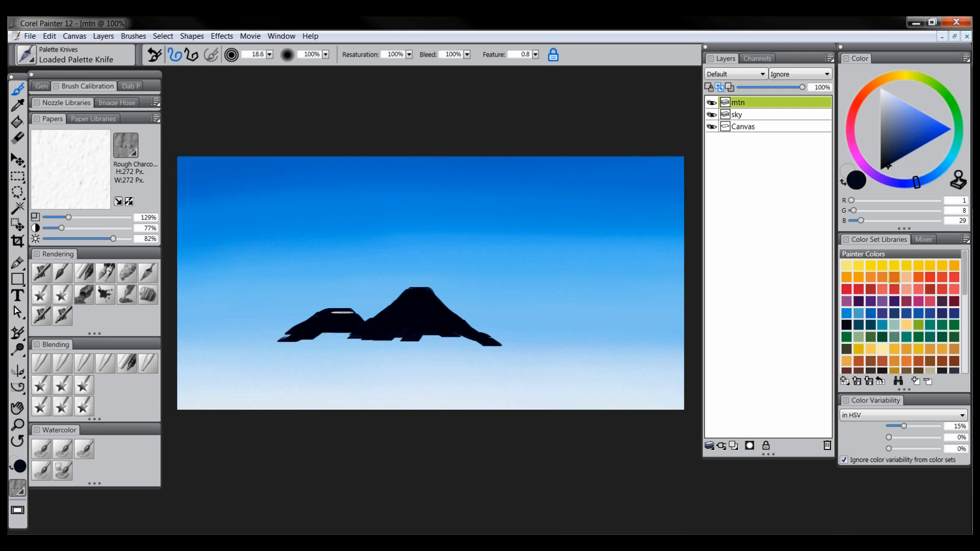
{"action": "mouse_move", "coordinate": [491, 340]}
{"action": "left_mouse_down"}
{"action": "mouse_move", "coordinate": [505, 322]}
{"action": "mouse_move", "coordinate": [531, 330]}
{"action": "mouse_move", "coordinate": [490, 331]}
{"action": "mouse_move", "coordinate": [510, 321]}
{"action": "mouse_move", "coordinate": [520, 334]}
{"action": "mouse_move", "coordinate": [499, 338]}
{"action": "mouse_move", "coordinate": [554, 337]}
{"action": "left_mouse_up"}
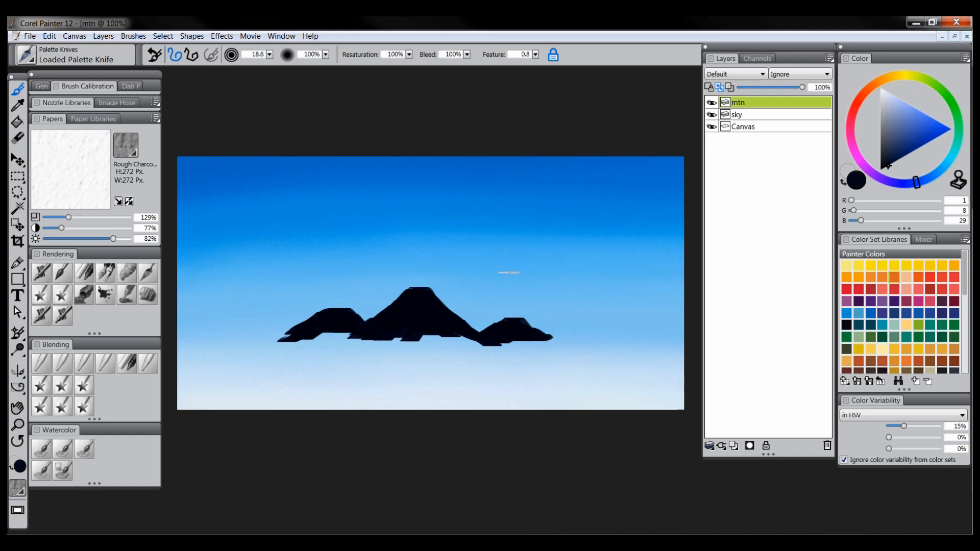
{"action": "mouse_move", "coordinate": [364, 323]}
{"action": "left_mouse_down"}
{"action": "mouse_move", "coordinate": [360, 315]}
{"action": "mouse_move", "coordinate": [370, 318]}
{"action": "mouse_move", "coordinate": [334, 309]}
{"action": "left_mouse_up"}
Reduce the palette knife to size 6.3 and sharpen the three mountains' summits, slopes and lower edge.
{"action": "key", "text": "bracketright"}
{"action": "key", "text": "bracketleft"}
{"action": "key", "text": "bracketleft"}
{"action": "left_click_drag", "start_coordinate": [337, 301], "coordinate": [344, 308]}
{"action": "left_click_drag", "start_coordinate": [292, 334], "coordinate": [279, 339]}
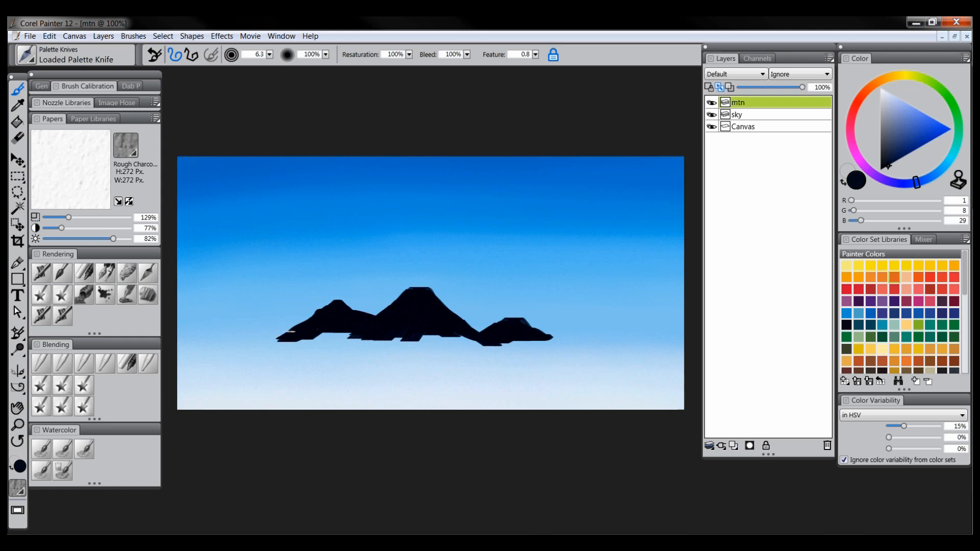
{"action": "left_click_drag", "start_coordinate": [403, 300], "coordinate": [386, 307]}
{"action": "left_click_drag", "start_coordinate": [417, 285], "coordinate": [422, 284]}
{"action": "left_click_drag", "start_coordinate": [520, 320], "coordinate": [516, 316]}
{"action": "left_click_drag", "start_coordinate": [355, 333], "coordinate": [337, 338]}
Smear the left mountain's base outward and down with the Just Add Water blender at size 16.3.
{"action": "left_click", "coordinate": [86, 362]}
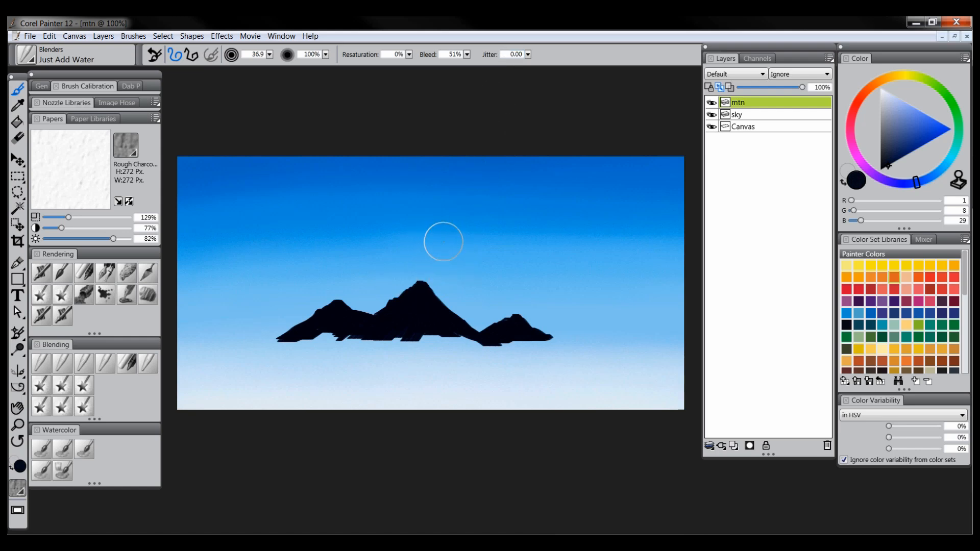
{"action": "key", "text": "bracketleft"}
{"action": "key", "text": "bracketleft"}
{"action": "key", "text": "bracketleft"}
{"action": "left_click_drag", "start_coordinate": [331, 329], "coordinate": [291, 353]}
{"action": "mouse_move", "coordinate": [321, 321]}
{"action": "left_mouse_down"}
{"action": "mouse_move", "coordinate": [244, 351]}
{"action": "mouse_move", "coordinate": [303, 331]}
{"action": "mouse_move", "coordinate": [265, 347]}
{"action": "left_mouse_up"}
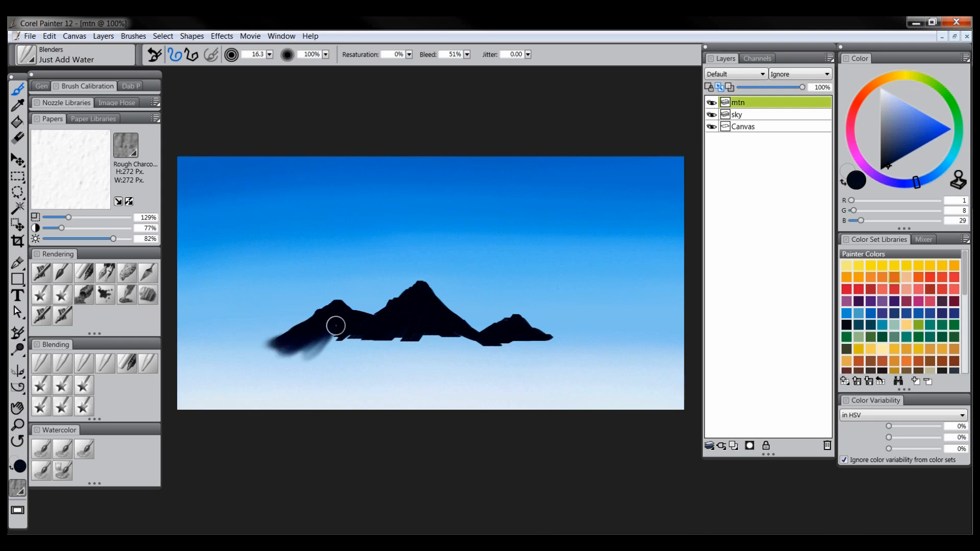
Switch to the Scratchboard Tool and change the paint color to a dark brown of RGB 28, 6, 2.
{"action": "left_click", "coordinate": [106, 273]}
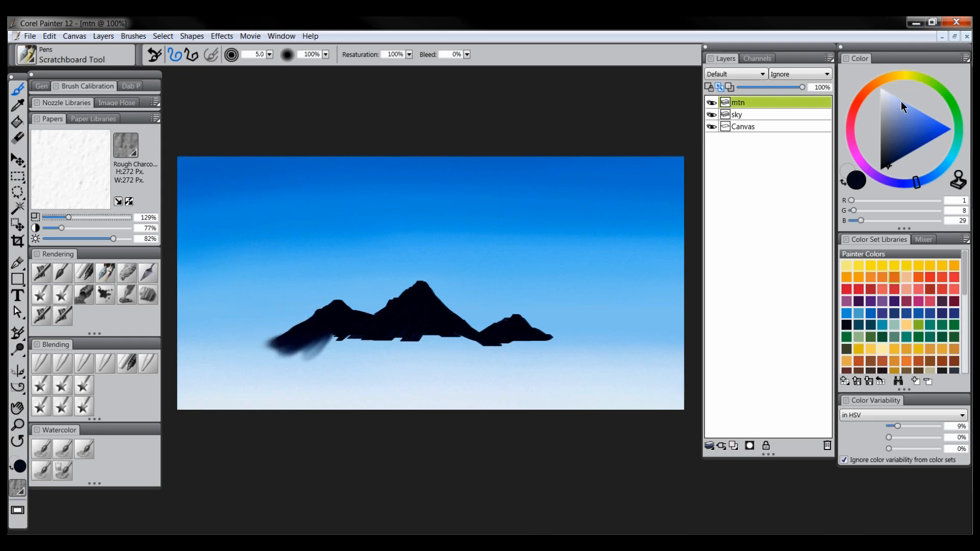
{"action": "left_click", "coordinate": [862, 94]}
Try short slanted strokes on a new layer above mtn, undo them, and delete that layer.
{"action": "left_click", "coordinate": [733, 443]}
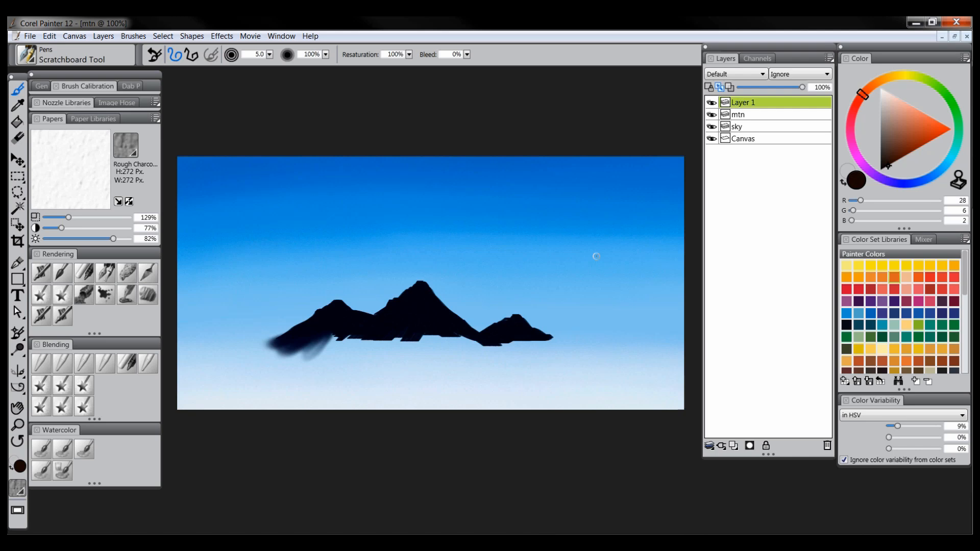
{"action": "left_click_drag", "start_coordinate": [530, 197], "coordinate": [493, 242]}
{"action": "key", "text": "ctrl+z"}
{"action": "mouse_move", "coordinate": [539, 213]}
{"action": "left_mouse_down"}
{"action": "mouse_move", "coordinate": [540, 200]}
{"action": "mouse_move", "coordinate": [510, 247]}
{"action": "left_mouse_up"}
{"action": "left_click_drag", "start_coordinate": [564, 197], "coordinate": [537, 247]}
{"action": "left_click_drag", "start_coordinate": [587, 203], "coordinate": [563, 247]}
{"action": "key", "text": "ctrl+z"}
{"action": "key", "text": "ctrl+z"}
{"action": "key", "text": "ctrl+z"}
{"action": "left_click", "coordinate": [827, 445]}
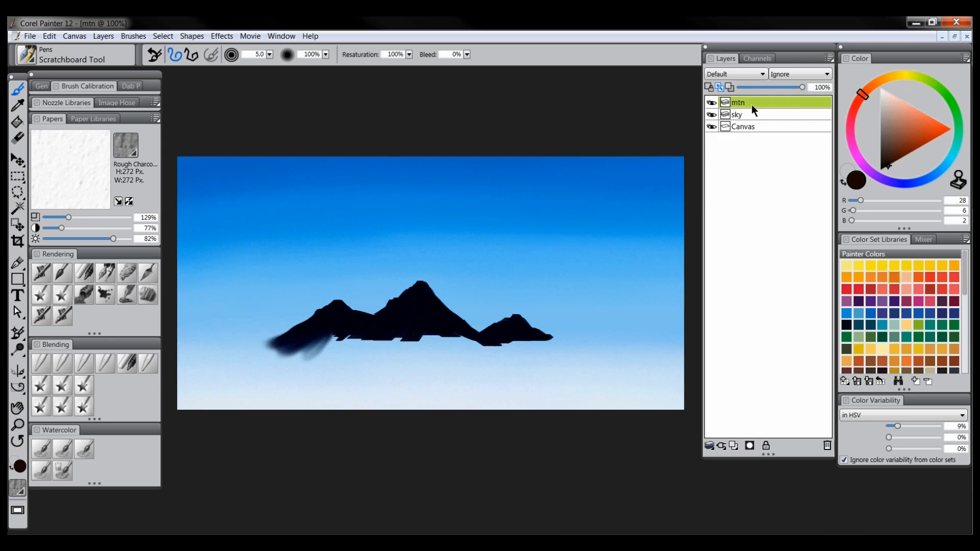
Smear the bases of all three mountains downward into a soft mist with the Just Add Water blender, enlarging it to size 46.8.
{"action": "left_click", "coordinate": [66, 360]}
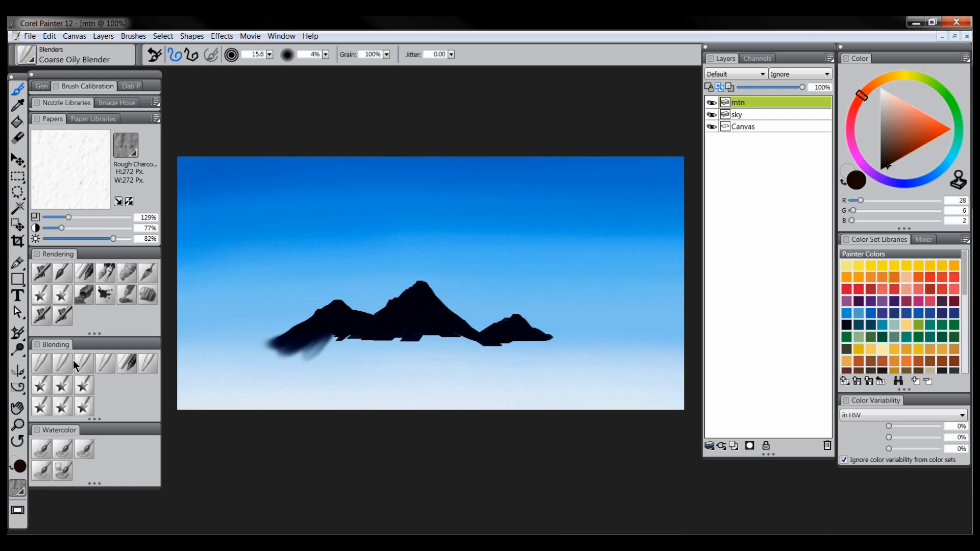
{"action": "left_click", "coordinate": [79, 360]}
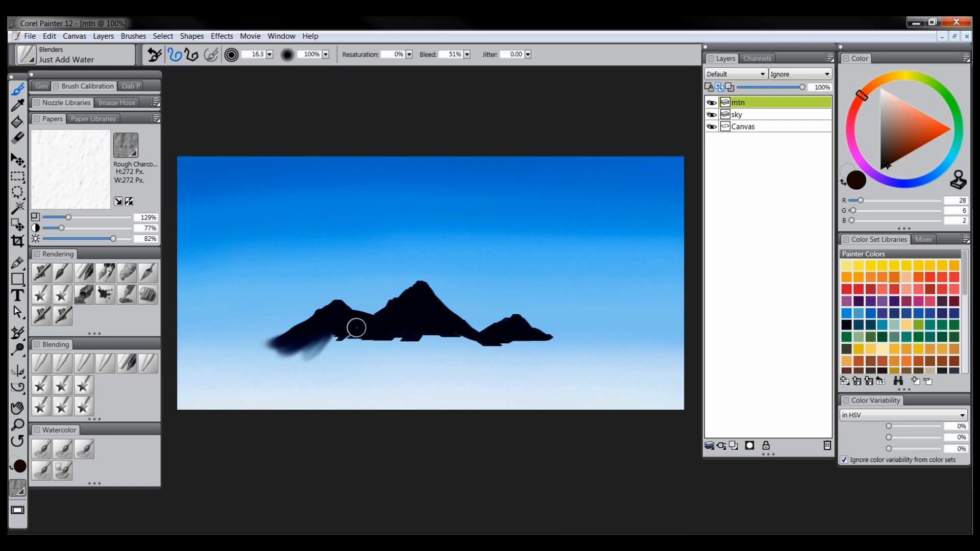
{"action": "mouse_move", "coordinate": [332, 339]}
{"action": "left_mouse_down"}
{"action": "mouse_move", "coordinate": [321, 355]}
{"action": "mouse_move", "coordinate": [370, 324]}
{"action": "mouse_move", "coordinate": [362, 338]}
{"action": "mouse_move", "coordinate": [385, 333]}
{"action": "mouse_move", "coordinate": [377, 351]}
{"action": "mouse_move", "coordinate": [387, 346]}
{"action": "mouse_move", "coordinate": [386, 365]}
{"action": "mouse_move", "coordinate": [403, 346]}
{"action": "mouse_move", "coordinate": [410, 361]}
{"action": "mouse_move", "coordinate": [416, 343]}
{"action": "mouse_move", "coordinate": [405, 362]}
{"action": "mouse_move", "coordinate": [438, 365]}
{"action": "mouse_move", "coordinate": [439, 322]}
{"action": "mouse_move", "coordinate": [509, 352]}
{"action": "mouse_move", "coordinate": [522, 351]}
{"action": "mouse_move", "coordinate": [505, 340]}
{"action": "mouse_move", "coordinate": [541, 351]}
{"action": "mouse_move", "coordinate": [524, 338]}
{"action": "mouse_move", "coordinate": [553, 344]}
{"action": "mouse_move", "coordinate": [524, 334]}
{"action": "mouse_move", "coordinate": [561, 332]}
{"action": "mouse_move", "coordinate": [489, 353]}
{"action": "mouse_move", "coordinate": [509, 363]}
{"action": "mouse_move", "coordinate": [460, 337]}
{"action": "mouse_move", "coordinate": [452, 361]}
{"action": "mouse_move", "coordinate": [417, 327]}
{"action": "mouse_move", "coordinate": [401, 369]}
{"action": "mouse_move", "coordinate": [375, 332]}
{"action": "mouse_move", "coordinate": [358, 346]}
{"action": "mouse_move", "coordinate": [309, 352]}
{"action": "mouse_move", "coordinate": [310, 337]}
{"action": "mouse_move", "coordinate": [289, 340]}
{"action": "mouse_move", "coordinate": [348, 349]}
{"action": "left_mouse_up"}
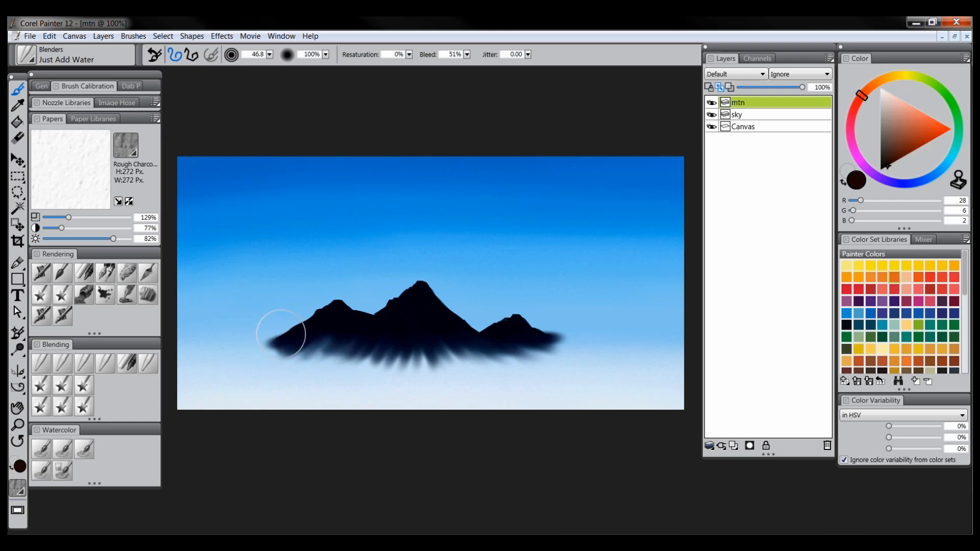
{"action": "mouse_move", "coordinate": [310, 341]}
{"action": "left_mouse_down"}
{"action": "mouse_move", "coordinate": [256, 362]}
{"action": "mouse_move", "coordinate": [331, 334]}
{"action": "mouse_move", "coordinate": [349, 348]}
{"action": "mouse_move", "coordinate": [368, 342]}
{"action": "mouse_move", "coordinate": [376, 365]}
{"action": "mouse_move", "coordinate": [400, 376]}
{"action": "mouse_move", "coordinate": [452, 369]}
{"action": "mouse_move", "coordinate": [465, 343]}
{"action": "mouse_move", "coordinate": [560, 346]}
{"action": "left_mouse_up"}
{"action": "mouse_move", "coordinate": [431, 325]}
{"action": "left_mouse_down"}
{"action": "mouse_move", "coordinate": [484, 350]}
{"action": "mouse_move", "coordinate": [516, 346]}
{"action": "mouse_move", "coordinate": [486, 365]}
{"action": "mouse_move", "coordinate": [486, 346]}
{"action": "mouse_move", "coordinate": [539, 345]}
{"action": "mouse_move", "coordinate": [499, 343]}
{"action": "mouse_move", "coordinate": [494, 354]}
{"action": "mouse_move", "coordinate": [431, 372]}
{"action": "mouse_move", "coordinate": [428, 358]}
{"action": "left_mouse_up"}
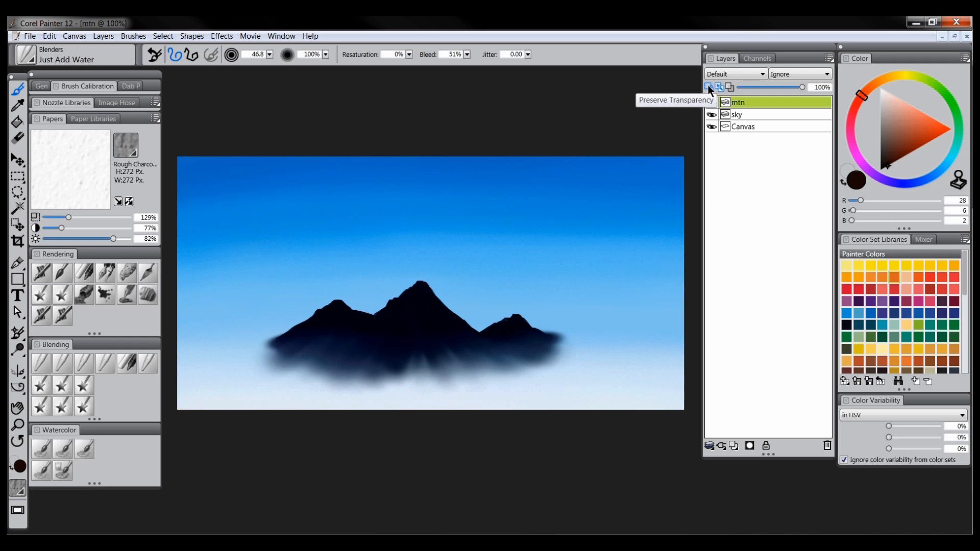
Choose Square Chalk with the "Simulated Wo..." paper texture, setting the paper's scale and contrast to 400%.
{"action": "left_click", "coordinate": [83, 271]}
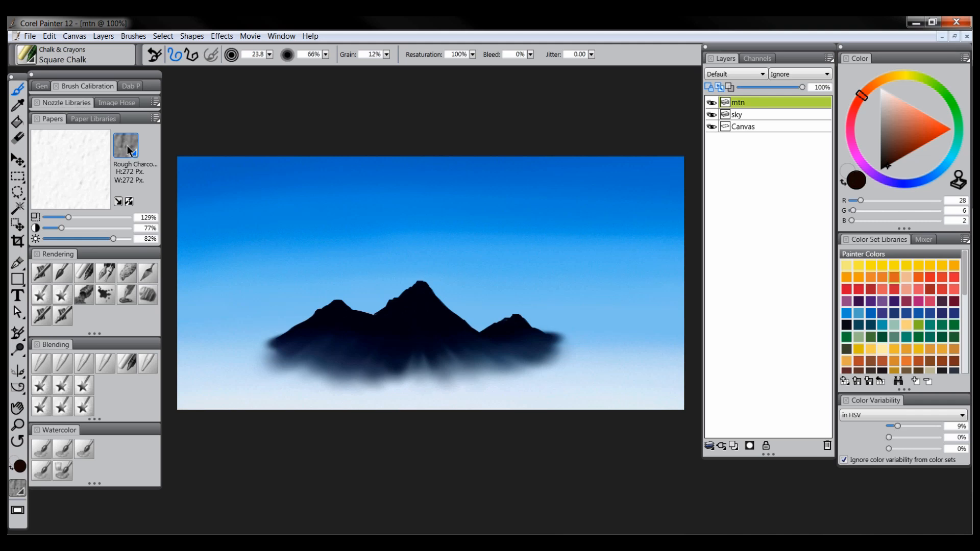
{"action": "left_click", "coordinate": [277, 36]}
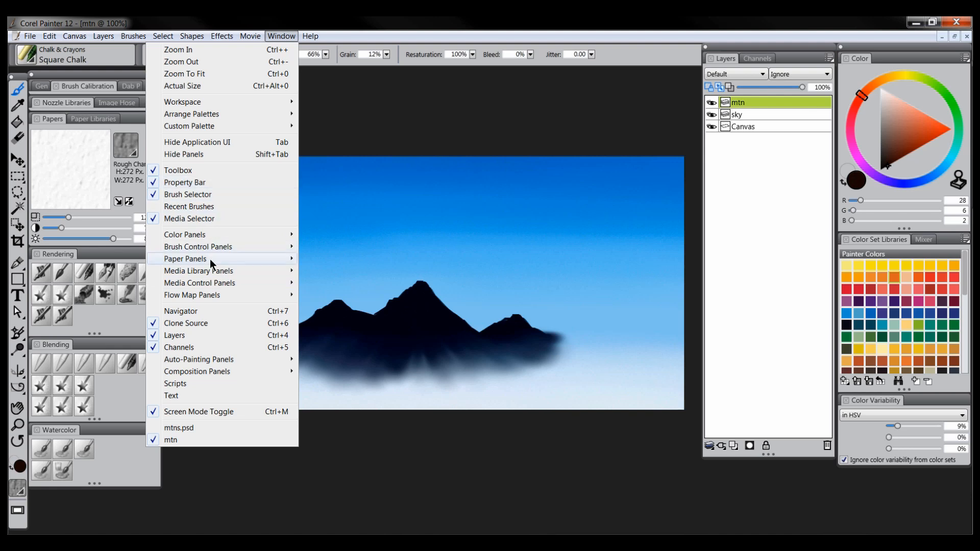
{"action": "mouse_move", "coordinate": [210, 258]}
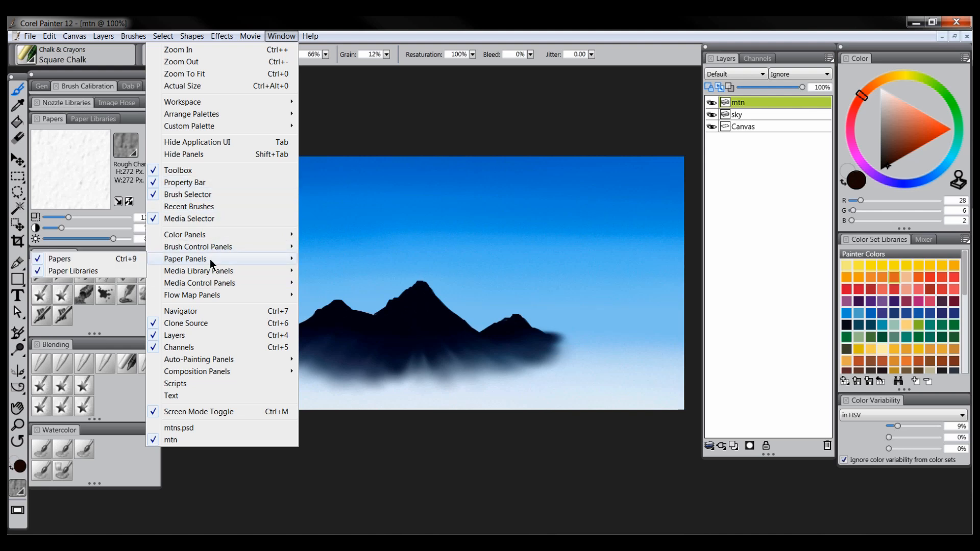
{"action": "left_click", "coordinate": [129, 113]}
{"action": "left_click", "coordinate": [125, 149]}
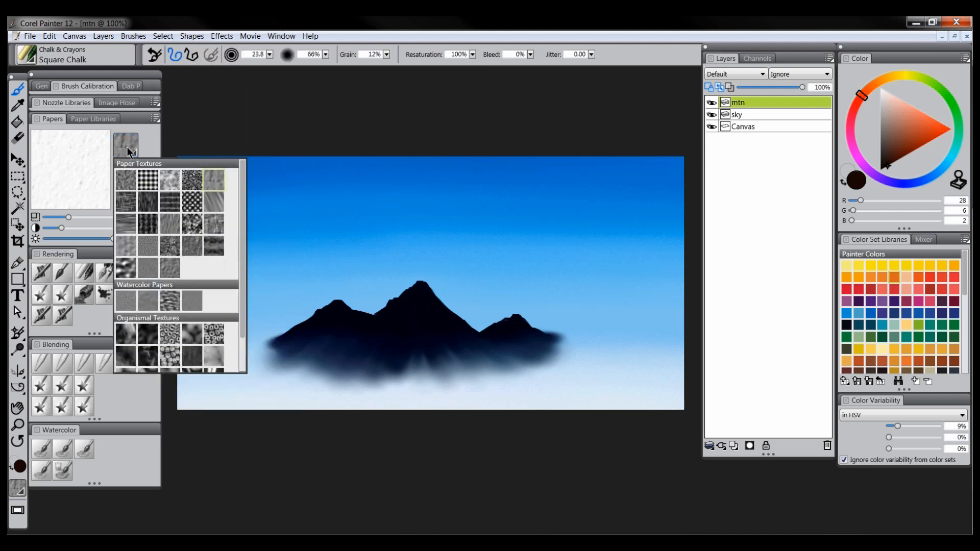
{"action": "left_click", "coordinate": [194, 228]}
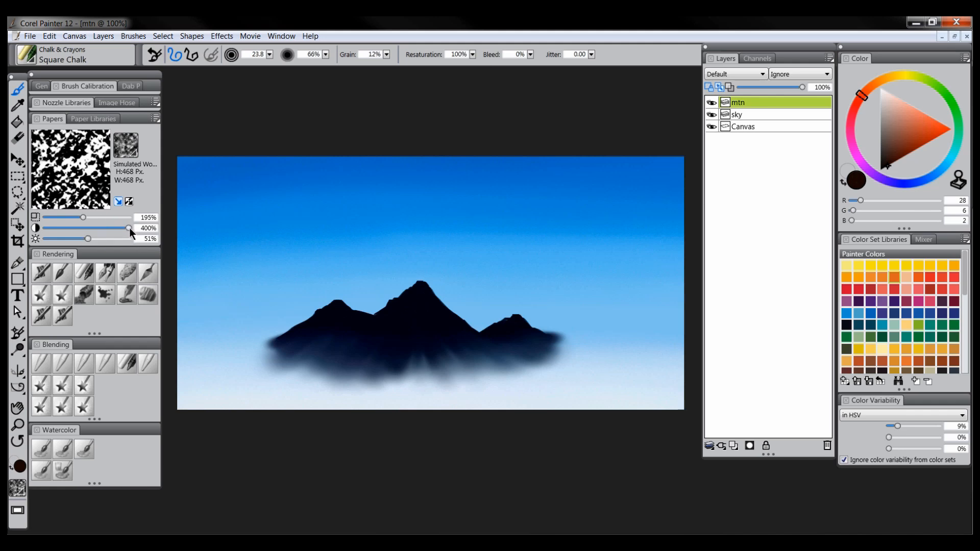
{"action": "left_click_drag", "start_coordinate": [132, 216], "coordinate": [133, 215]}
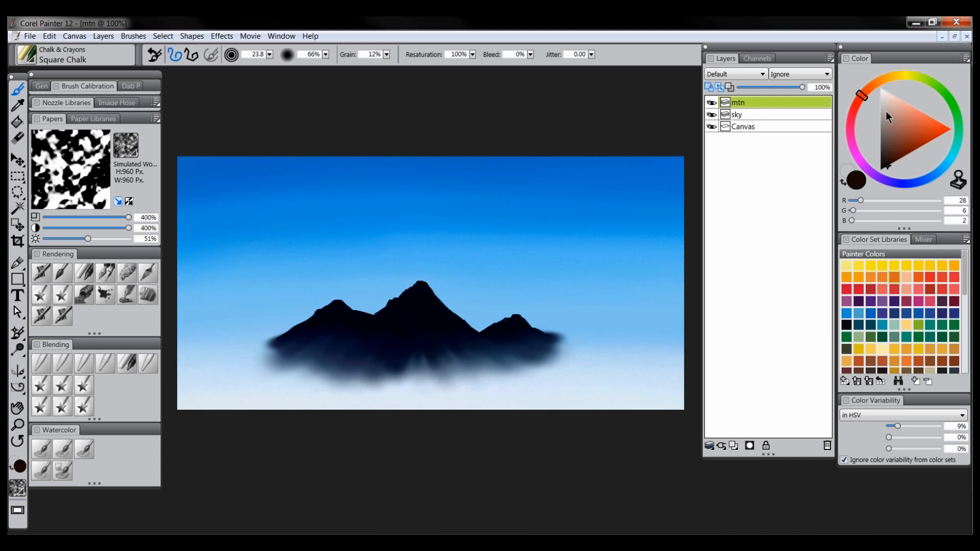
Chalk textured highlights in salmon RGB 255, 158, 142 down the slopes of the central mountain.
{"action": "left_click", "coordinate": [883, 87]}
{"action": "left_click_drag", "start_coordinate": [893, 90], "coordinate": [912, 105]}
{"action": "mouse_move", "coordinate": [427, 262]}
{"action": "left_mouse_down"}
{"action": "mouse_move", "coordinate": [452, 316]}
{"action": "mouse_move", "coordinate": [431, 311]}
{"action": "mouse_move", "coordinate": [422, 285]}
{"action": "mouse_move", "coordinate": [434, 324]}
{"action": "left_mouse_up"}
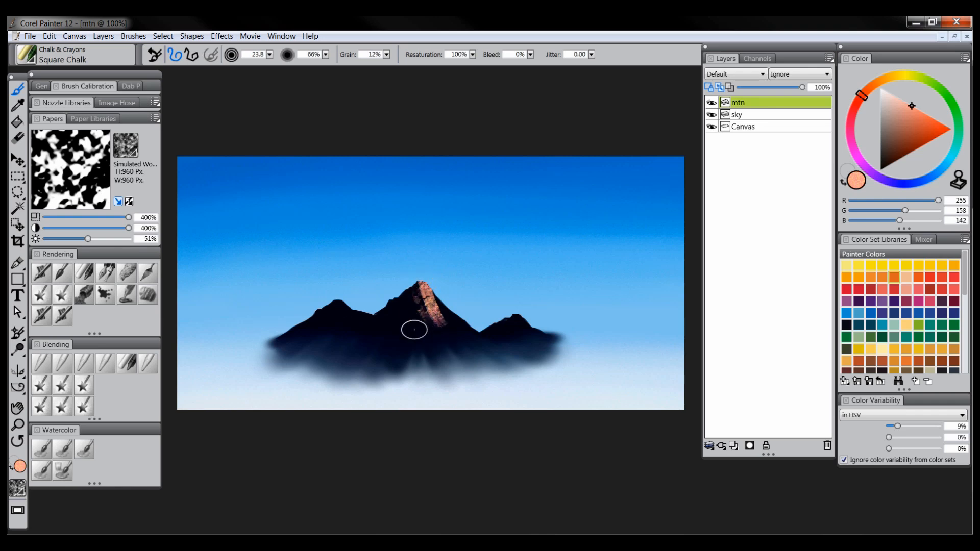
{"action": "mouse_move", "coordinate": [405, 316]}
{"action": "left_mouse_down"}
{"action": "mouse_move", "coordinate": [413, 333]}
{"action": "mouse_move", "coordinate": [436, 331]}
{"action": "left_mouse_up"}
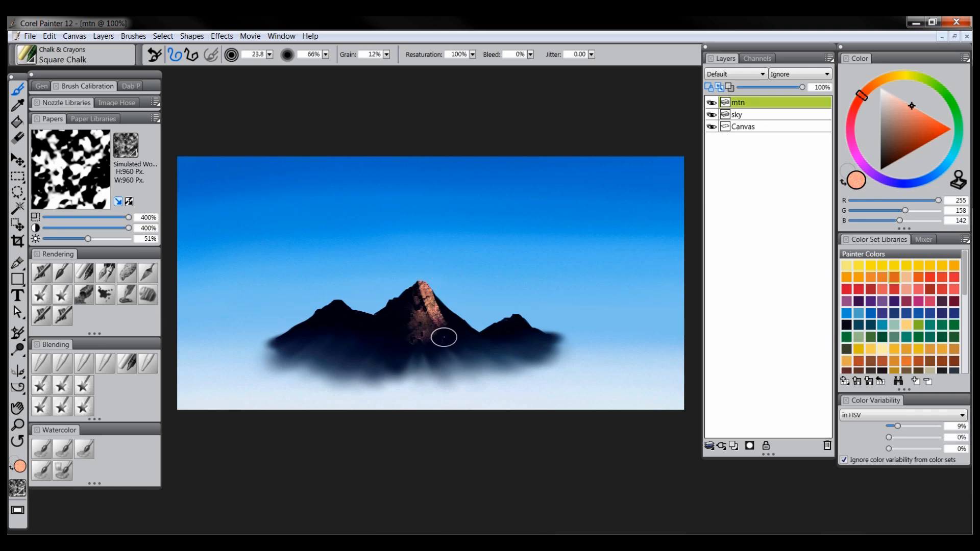
{"action": "left_click_drag", "start_coordinate": [383, 306], "coordinate": [386, 318]}
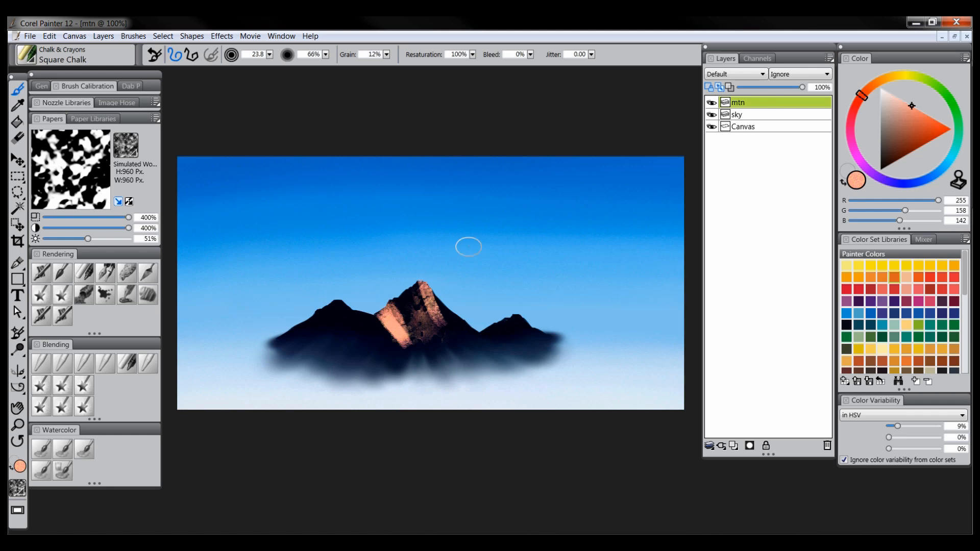
Undo the salmon chalk highlights on the central mountain.
{"action": "key", "text": "ctrl+z"}
{"action": "key", "text": "ctrl+z"}
{"action": "key", "text": "ctrl+z"}
{"action": "key", "text": "ctrl+z"}
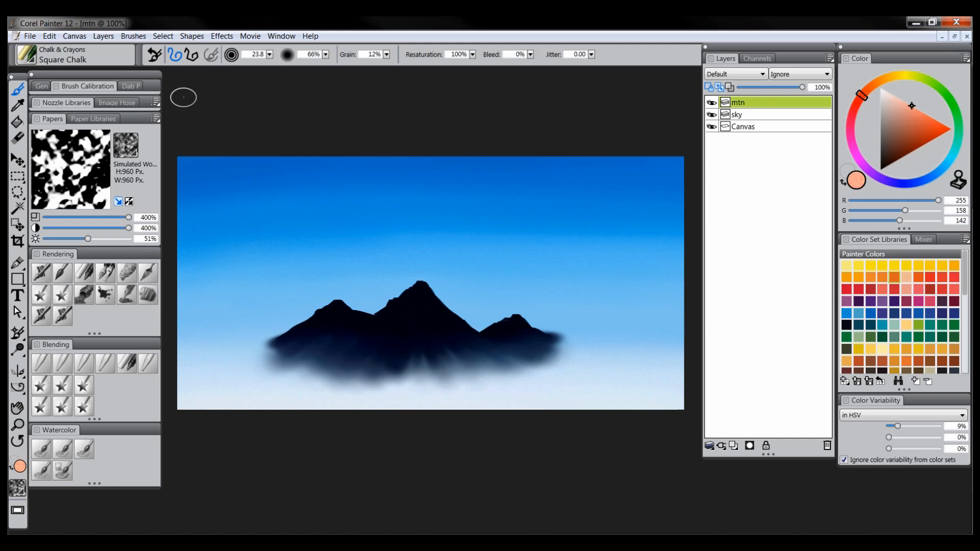
Calibrate the Square Chalk with a scribbled scratch pad stroke, then test it on the central peak and undo the test stroke.
{"action": "left_click", "coordinate": [101, 86]}
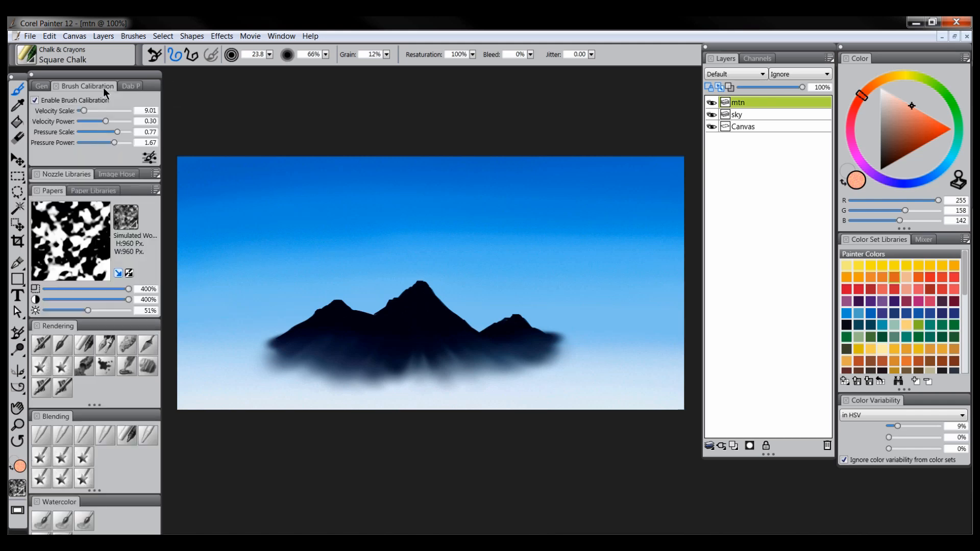
{"action": "left_click", "coordinate": [150, 158]}
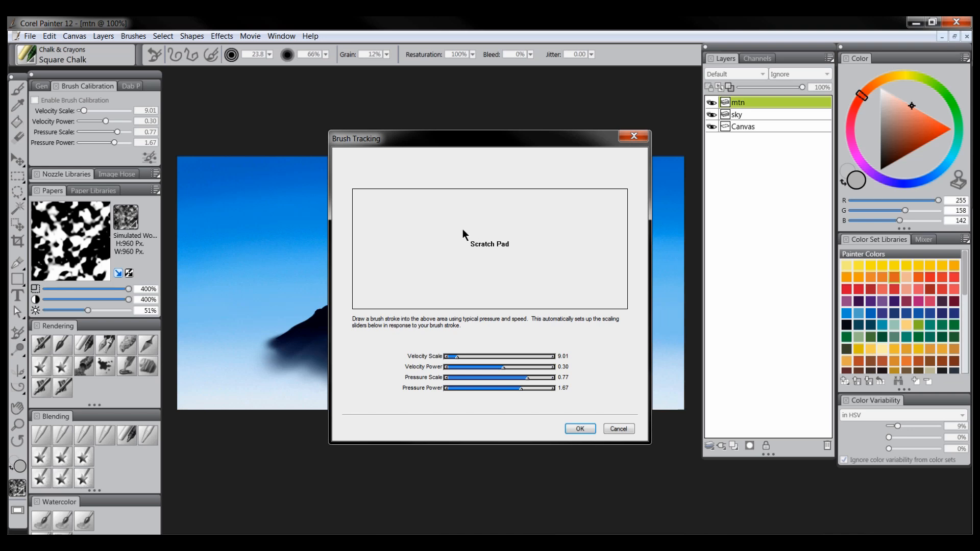
{"action": "mouse_move", "coordinate": [433, 254]}
{"action": "left_mouse_down"}
{"action": "mouse_move", "coordinate": [491, 225]}
{"action": "mouse_move", "coordinate": [455, 258]}
{"action": "mouse_move", "coordinate": [515, 237]}
{"action": "mouse_move", "coordinate": [507, 265]}
{"action": "mouse_move", "coordinate": [560, 269]}
{"action": "left_mouse_up"}
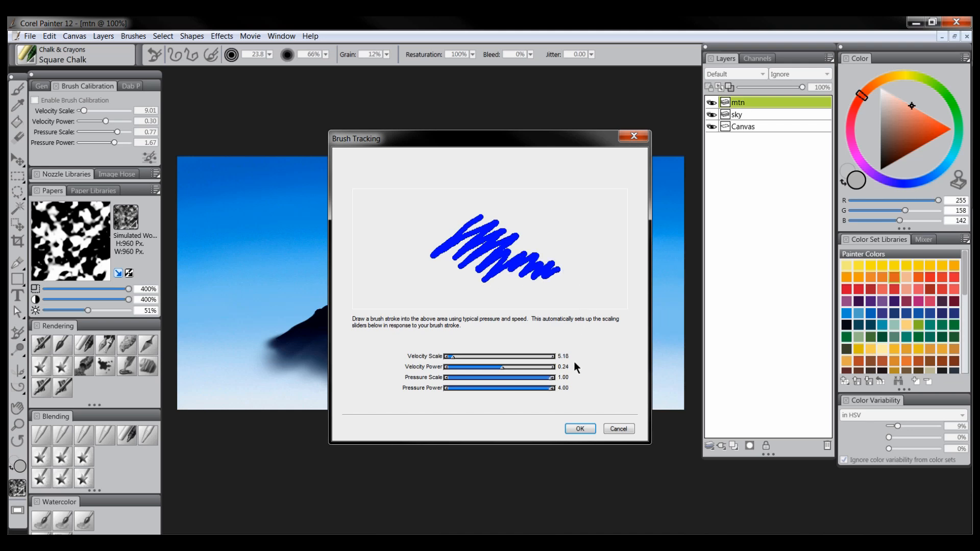
{"action": "left_click", "coordinate": [579, 429]}
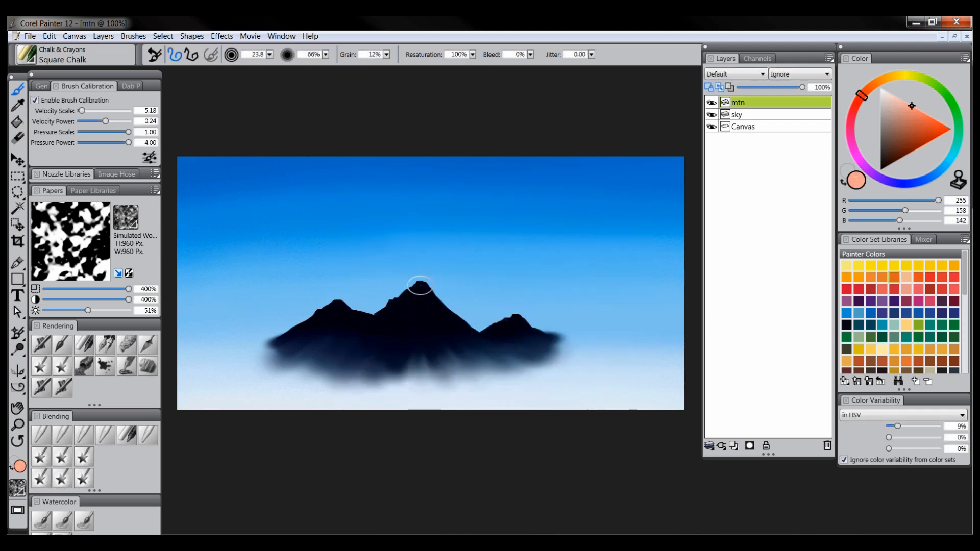
{"action": "mouse_move", "coordinate": [416, 284]}
{"action": "left_mouse_down"}
{"action": "mouse_move", "coordinate": [440, 327]}
{"action": "mouse_move", "coordinate": [445, 316]}
{"action": "mouse_move", "coordinate": [436, 317]}
{"action": "mouse_move", "coordinate": [451, 318]}
{"action": "mouse_move", "coordinate": [439, 304]}
{"action": "mouse_move", "coordinate": [451, 320]}
{"action": "mouse_move", "coordinate": [436, 319]}
{"action": "mouse_move", "coordinate": [454, 322]}
{"action": "mouse_move", "coordinate": [437, 313]}
{"action": "mouse_move", "coordinate": [456, 330]}
{"action": "mouse_move", "coordinate": [437, 333]}
{"action": "mouse_move", "coordinate": [453, 333]}
{"action": "mouse_move", "coordinate": [431, 312]}
{"action": "left_mouse_up"}
{"action": "key", "text": "ctrl+z"}
Set the chalk colour to pale blue RGB 212, 235, 255, try one highlight down the central mountain, and undo it.
{"action": "left_click", "coordinate": [936, 182]}
{"action": "left_click_drag", "start_coordinate": [898, 112], "coordinate": [895, 98]}
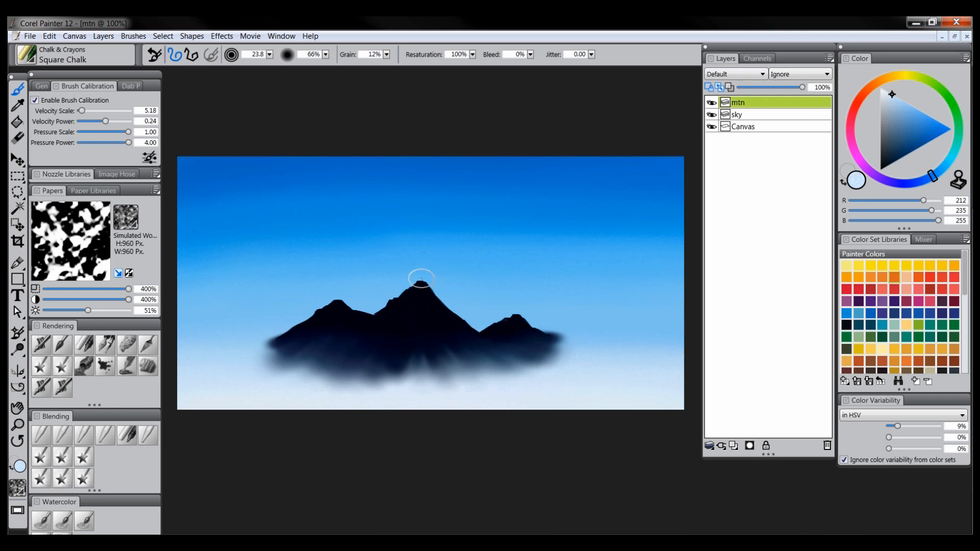
{"action": "mouse_move", "coordinate": [419, 275]}
{"action": "left_mouse_down"}
{"action": "mouse_move", "coordinate": [442, 317]}
{"action": "mouse_move", "coordinate": [474, 341]}
{"action": "left_mouse_up"}
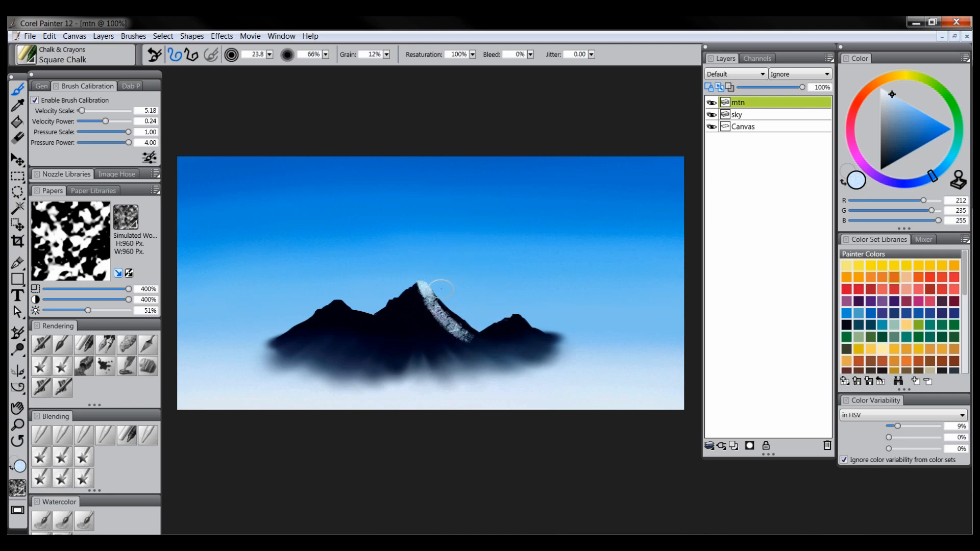
{"action": "key", "text": "ctrl+z"}
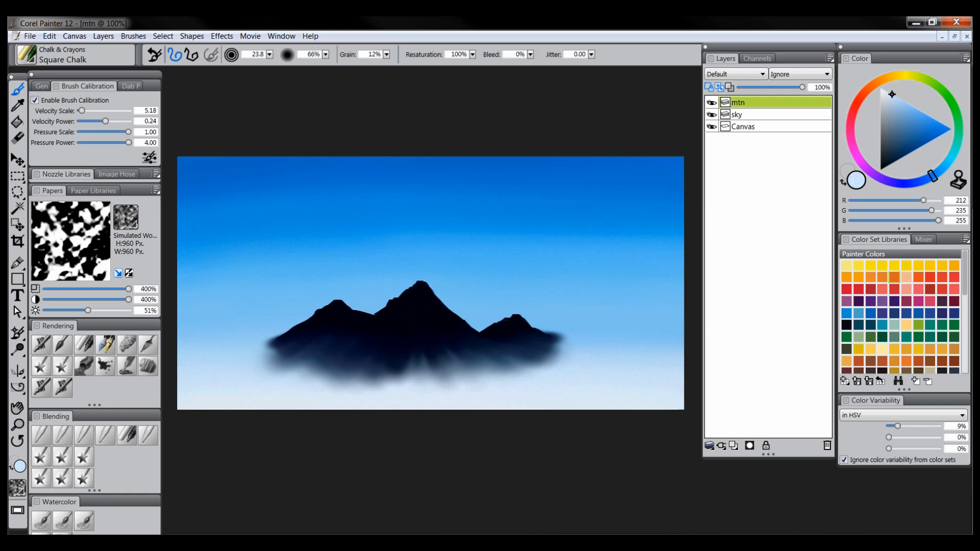
Sketch ridge lines and slope-direction arrows over the central mountain with the Scratchboard Tool, and undo them all.
{"action": "left_click", "coordinate": [105, 345]}
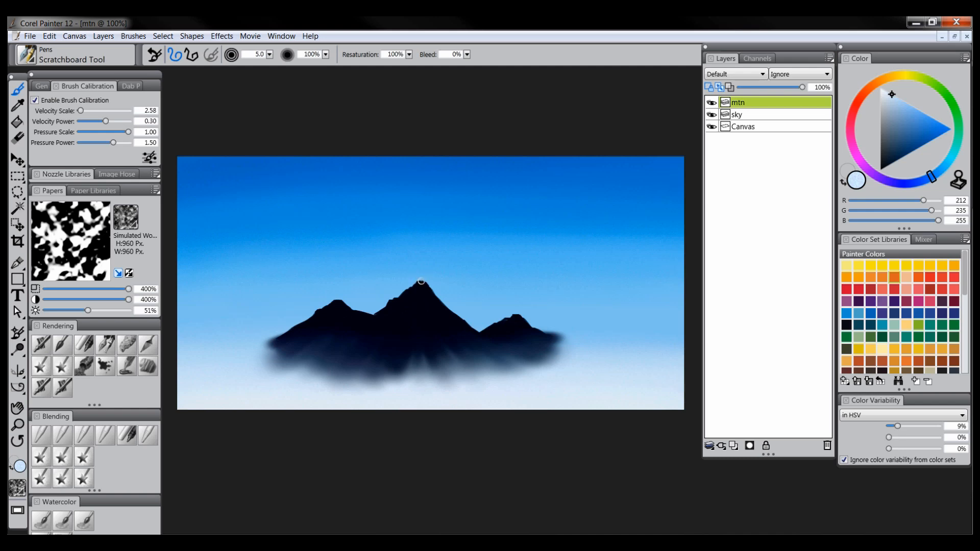
{"action": "left_click_drag", "start_coordinate": [418, 281], "coordinate": [428, 380]}
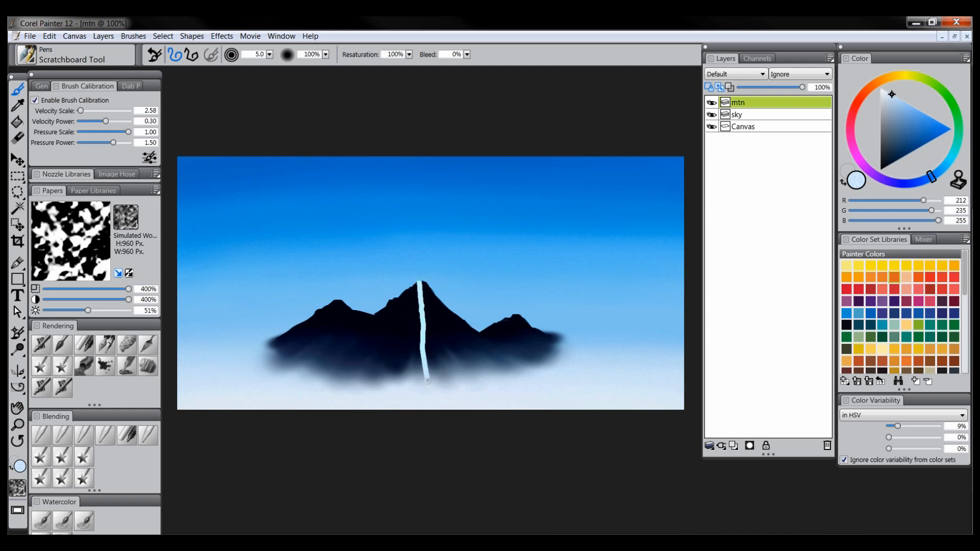
{"action": "key", "text": "ctrl+z"}
{"action": "left_click_drag", "start_coordinate": [419, 281], "coordinate": [421, 374]}
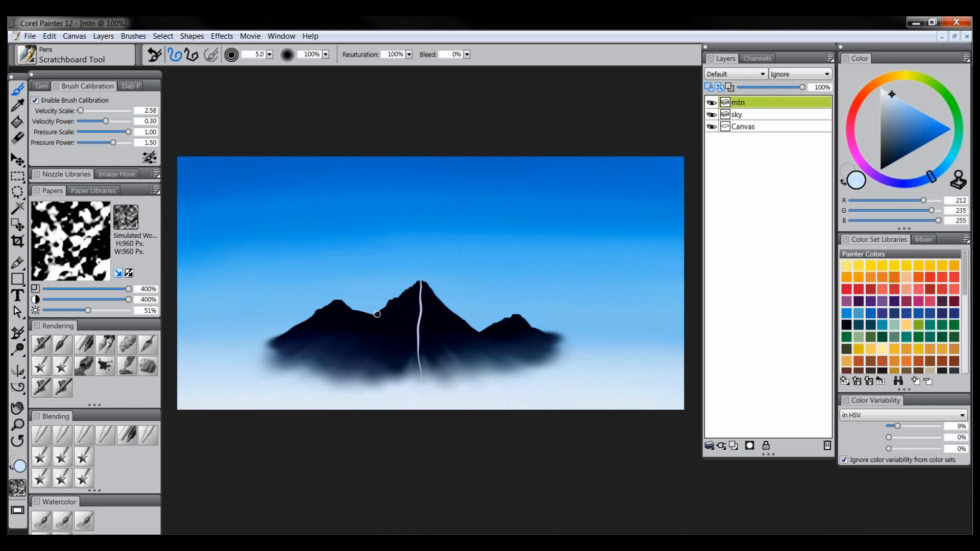
{"action": "left_click_drag", "start_coordinate": [352, 358], "coordinate": [394, 299]}
{"action": "left_click_drag", "start_coordinate": [477, 330], "coordinate": [508, 363]}
{"action": "left_click_drag", "start_coordinate": [425, 290], "coordinate": [460, 326]}
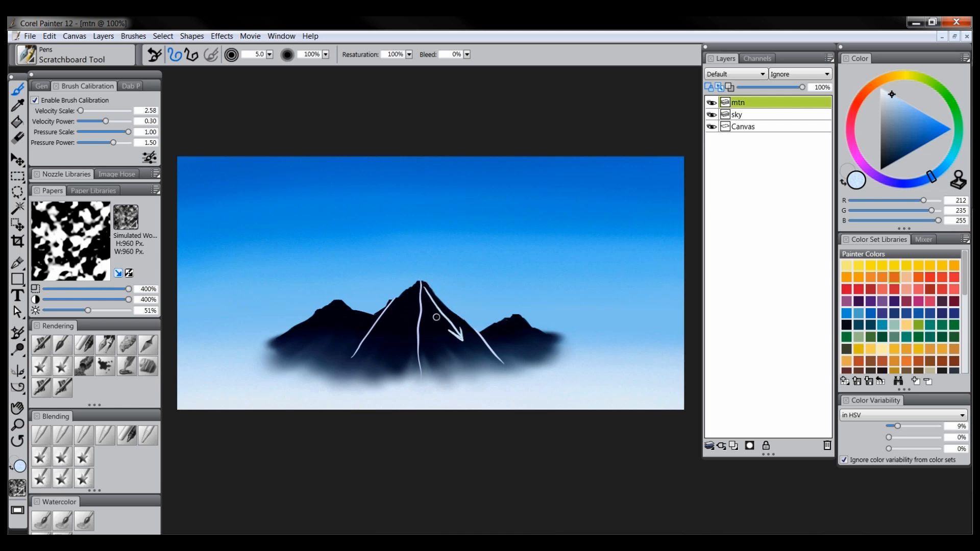
{"action": "mouse_move", "coordinate": [409, 293]}
{"action": "left_mouse_down"}
{"action": "mouse_move", "coordinate": [371, 346]}
{"action": "mouse_move", "coordinate": [391, 337]}
{"action": "left_mouse_up"}
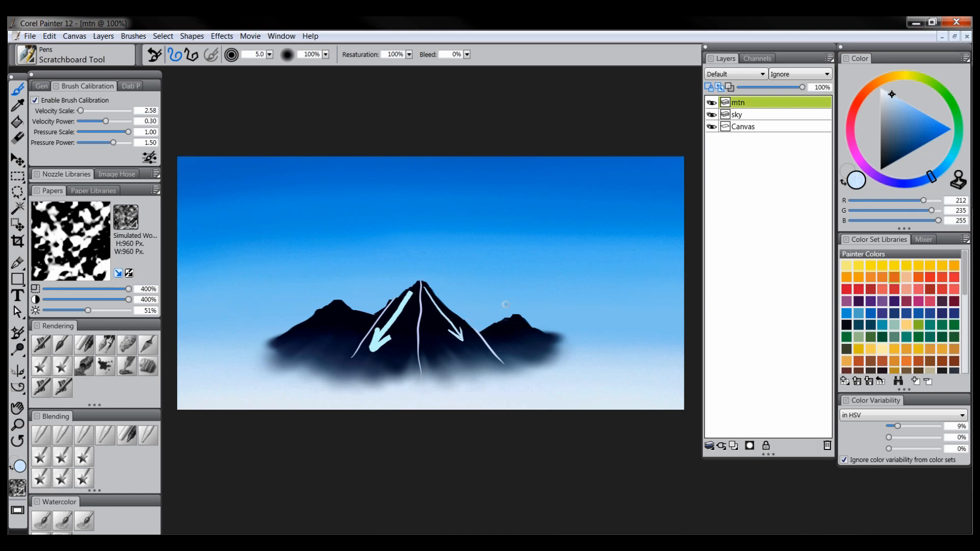
{"action": "key", "text": "ctrl+z"}
{"action": "key", "text": "ctrl+z"}
{"action": "key", "text": "ctrl+z"}
{"action": "key", "text": "ctrl+z"}
{"action": "key", "text": "ctrl+z"}
{"action": "key", "text": "ctrl+z"}
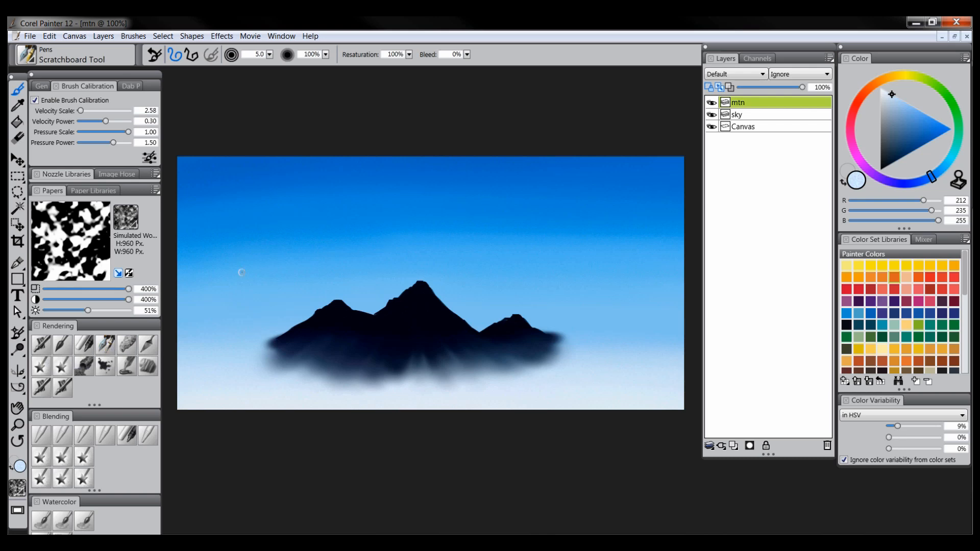
Chalk pale blue textured highlights down the right slope of the central mountain with Square Chalk.
{"action": "left_click", "coordinate": [85, 347]}
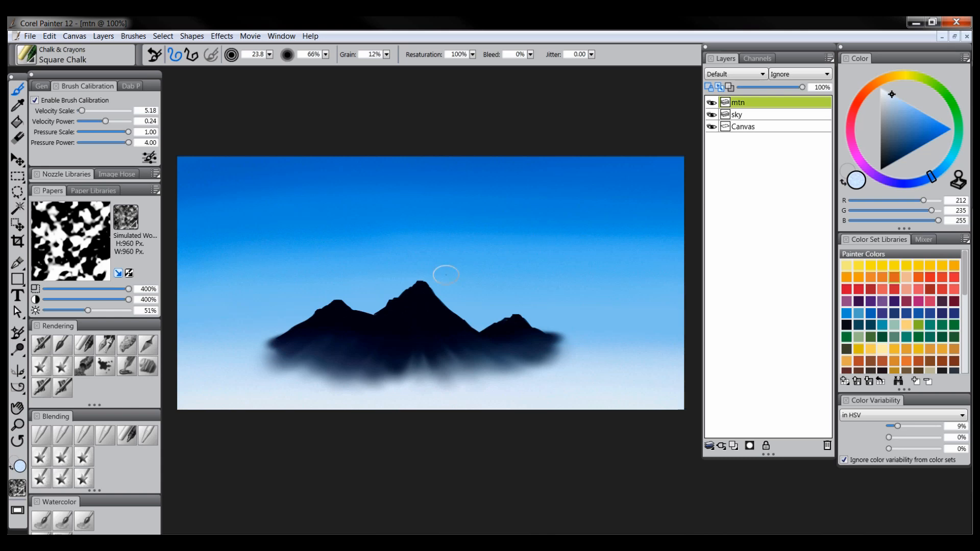
{"action": "left_click_drag", "start_coordinate": [422, 281], "coordinate": [433, 321]}
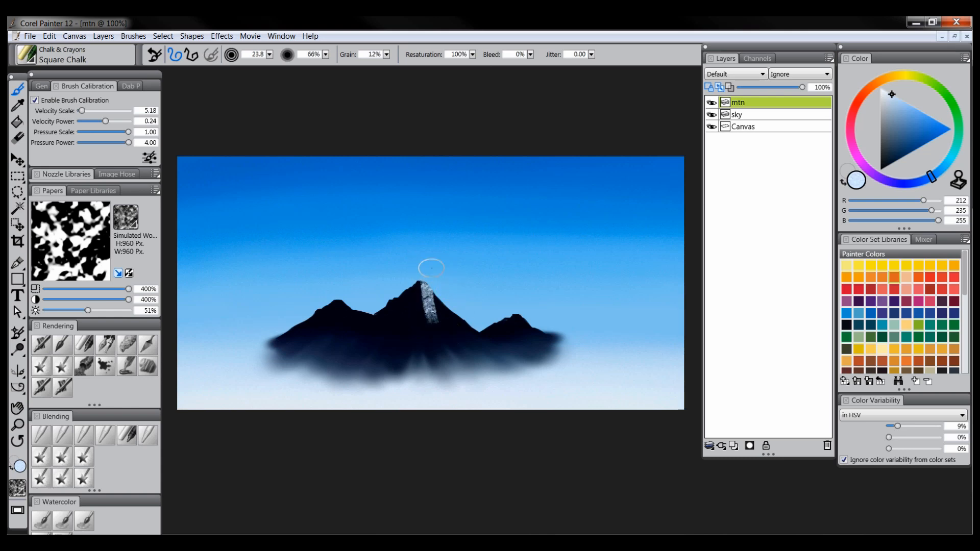
{"action": "mouse_move", "coordinate": [428, 284]}
{"action": "left_mouse_down"}
{"action": "mouse_move", "coordinate": [447, 276]}
{"action": "mouse_move", "coordinate": [421, 265]}
{"action": "mouse_move", "coordinate": [436, 292]}
{"action": "mouse_move", "coordinate": [432, 330]}
{"action": "mouse_move", "coordinate": [427, 289]}
{"action": "mouse_move", "coordinate": [462, 338]}
{"action": "mouse_move", "coordinate": [452, 335]}
{"action": "mouse_move", "coordinate": [440, 286]}
{"action": "mouse_move", "coordinate": [458, 297]}
{"action": "mouse_move", "coordinate": [459, 331]}
{"action": "mouse_move", "coordinate": [483, 316]}
{"action": "mouse_move", "coordinate": [483, 353]}
{"action": "left_mouse_up"}
{"action": "left_click_drag", "start_coordinate": [451, 305], "coordinate": [481, 337]}
{"action": "left_click_drag", "start_coordinate": [441, 331], "coordinate": [472, 355]}
{"action": "mouse_move", "coordinate": [435, 325]}
{"action": "left_mouse_down"}
{"action": "mouse_move", "coordinate": [475, 358]}
{"action": "mouse_move", "coordinate": [465, 360]}
{"action": "left_mouse_up"}
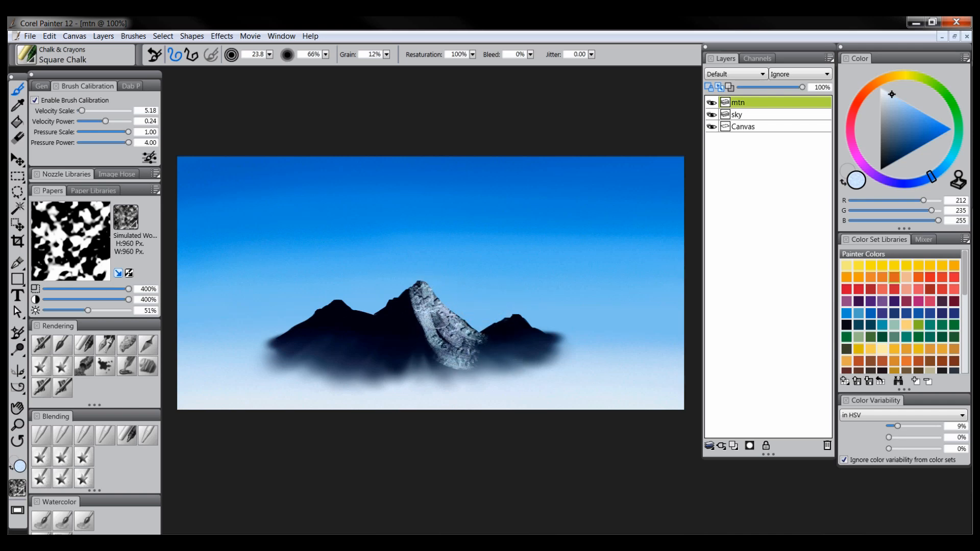
Chalk pale blue highlights down the right slope of the small right-hand mountain.
{"action": "left_click_drag", "start_coordinate": [516, 317], "coordinate": [534, 339]}
{"action": "mouse_move", "coordinate": [530, 328]}
{"action": "left_mouse_down"}
{"action": "mouse_move", "coordinate": [552, 349]}
{"action": "mouse_move", "coordinate": [557, 338]}
{"action": "mouse_move", "coordinate": [535, 339]}
{"action": "left_mouse_up"}
{"action": "left_click_drag", "start_coordinate": [533, 347], "coordinate": [551, 364]}
{"action": "left_click_drag", "start_coordinate": [508, 331], "coordinate": [535, 352]}
Chalk curved pale blue highlights down the left mountain's right slope and extend those at the central mountain's base.
{"action": "mouse_move", "coordinate": [341, 302]}
{"action": "left_mouse_down"}
{"action": "mouse_move", "coordinate": [372, 313]}
{"action": "mouse_move", "coordinate": [381, 345]}
{"action": "mouse_move", "coordinate": [400, 339]}
{"action": "left_mouse_up"}
{"action": "mouse_move", "coordinate": [341, 321]}
{"action": "left_mouse_down"}
{"action": "mouse_move", "coordinate": [398, 350]}
{"action": "mouse_move", "coordinate": [414, 376]}
{"action": "left_mouse_up"}
{"action": "left_click_drag", "start_coordinate": [326, 338], "coordinate": [387, 380]}
{"action": "mouse_move", "coordinate": [334, 342]}
{"action": "left_mouse_down"}
{"action": "mouse_move", "coordinate": [361, 364]}
{"action": "mouse_move", "coordinate": [330, 352]}
{"action": "mouse_move", "coordinate": [369, 387]}
{"action": "mouse_move", "coordinate": [391, 382]}
{"action": "left_mouse_up"}
{"action": "mouse_move", "coordinate": [363, 347]}
{"action": "left_mouse_down"}
{"action": "mouse_move", "coordinate": [408, 373]}
{"action": "mouse_move", "coordinate": [479, 378]}
{"action": "left_mouse_up"}
{"action": "mouse_move", "coordinate": [434, 329]}
{"action": "left_mouse_down"}
{"action": "mouse_move", "coordinate": [470, 371]}
{"action": "mouse_move", "coordinate": [499, 377]}
{"action": "left_mouse_up"}
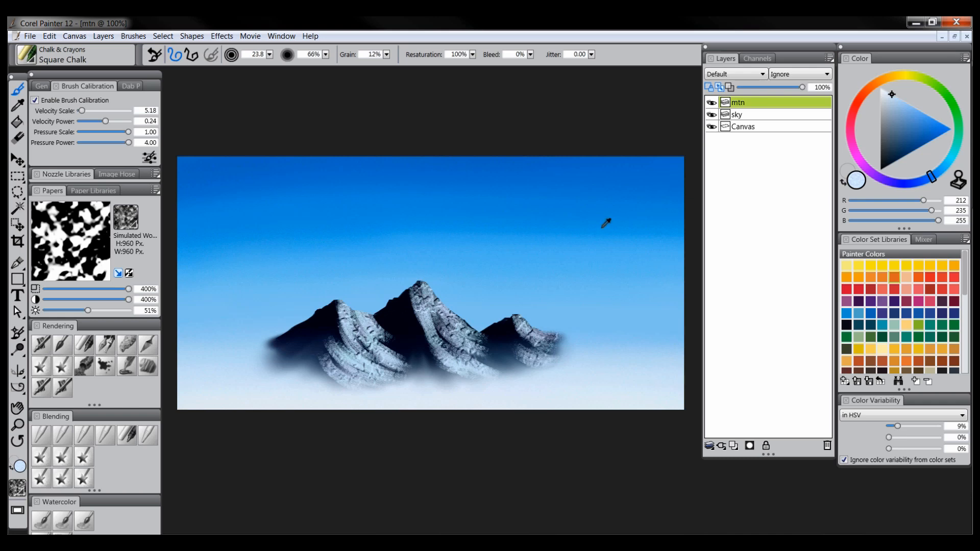
Sample blue from the sky and mute it to RGB 129, 163, 197 for the shaded slopes.
{"action": "left_click", "coordinate": [600, 227], "text": "alt"}
{"action": "left_click", "coordinate": [608, 222], "text": "alt"}
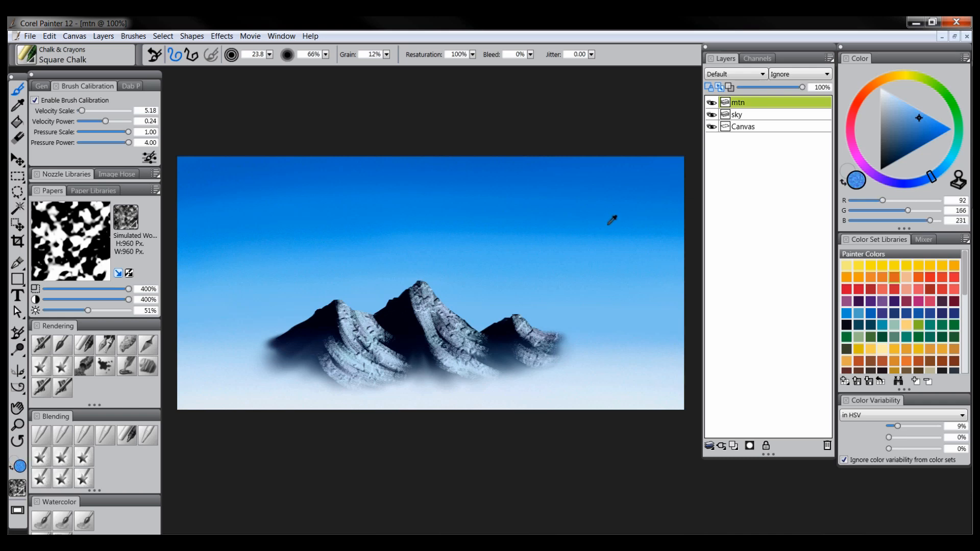
{"action": "left_click", "coordinate": [900, 116]}
{"action": "left_click_drag", "start_coordinate": [902, 117], "coordinate": [902, 119]}
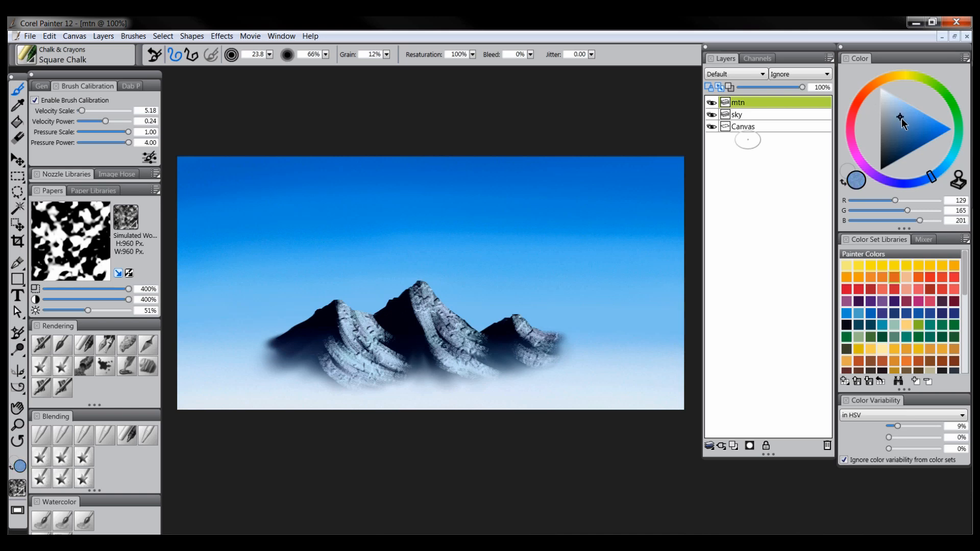
{"action": "left_click", "coordinate": [898, 118]}
Chalk muted blue rock texture over the dark left-facing slopes of all three mountains.
{"action": "mouse_move", "coordinate": [407, 288]}
{"action": "left_mouse_down"}
{"action": "mouse_move", "coordinate": [372, 308]}
{"action": "mouse_move", "coordinate": [402, 293]}
{"action": "mouse_move", "coordinate": [394, 313]}
{"action": "mouse_move", "coordinate": [407, 304]}
{"action": "mouse_move", "coordinate": [387, 329]}
{"action": "mouse_move", "coordinate": [409, 319]}
{"action": "mouse_move", "coordinate": [403, 331]}
{"action": "mouse_move", "coordinate": [418, 330]}
{"action": "mouse_move", "coordinate": [424, 353]}
{"action": "mouse_move", "coordinate": [396, 357]}
{"action": "left_mouse_up"}
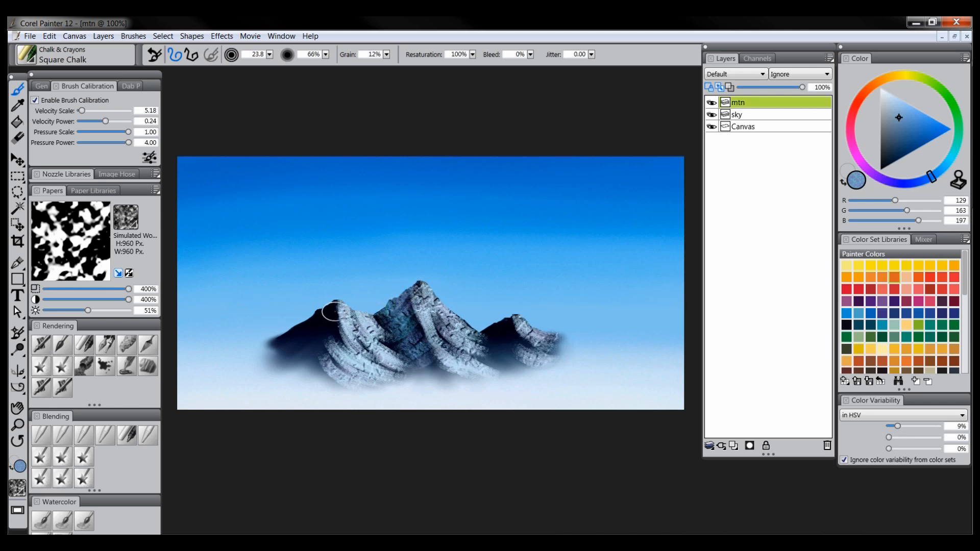
{"action": "mouse_move", "coordinate": [340, 301]}
{"action": "left_mouse_down"}
{"action": "mouse_move", "coordinate": [245, 333]}
{"action": "mouse_move", "coordinate": [322, 313]}
{"action": "mouse_move", "coordinate": [250, 332]}
{"action": "mouse_move", "coordinate": [281, 336]}
{"action": "mouse_move", "coordinate": [334, 300]}
{"action": "mouse_move", "coordinate": [330, 312]}
{"action": "mouse_move", "coordinate": [258, 345]}
{"action": "mouse_move", "coordinate": [297, 356]}
{"action": "mouse_move", "coordinate": [325, 338]}
{"action": "mouse_move", "coordinate": [276, 360]}
{"action": "mouse_move", "coordinate": [321, 353]}
{"action": "mouse_move", "coordinate": [294, 329]}
{"action": "left_mouse_up"}
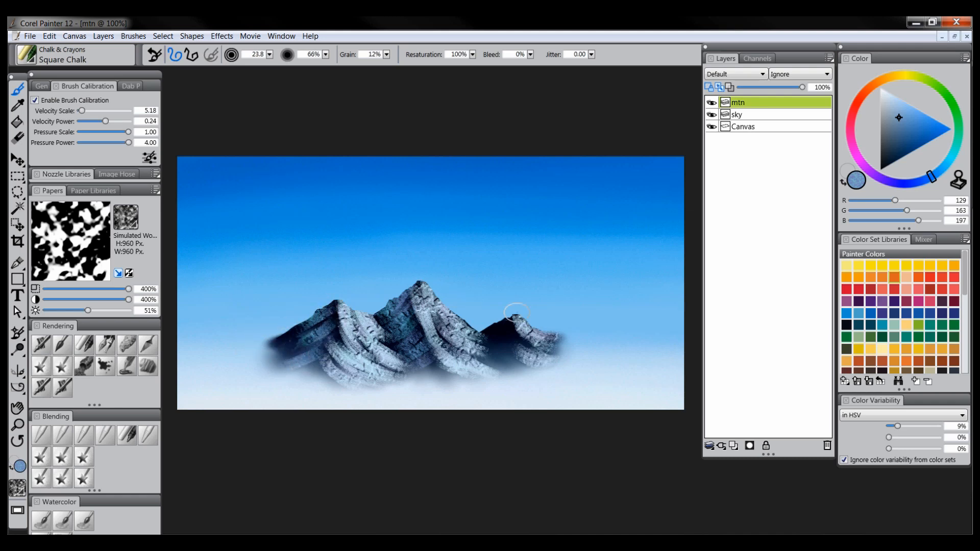
{"action": "mouse_move", "coordinate": [478, 326]}
{"action": "left_mouse_down"}
{"action": "mouse_move", "coordinate": [508, 321]}
{"action": "mouse_move", "coordinate": [489, 351]}
{"action": "mouse_move", "coordinate": [516, 359]}
{"action": "left_mouse_up"}
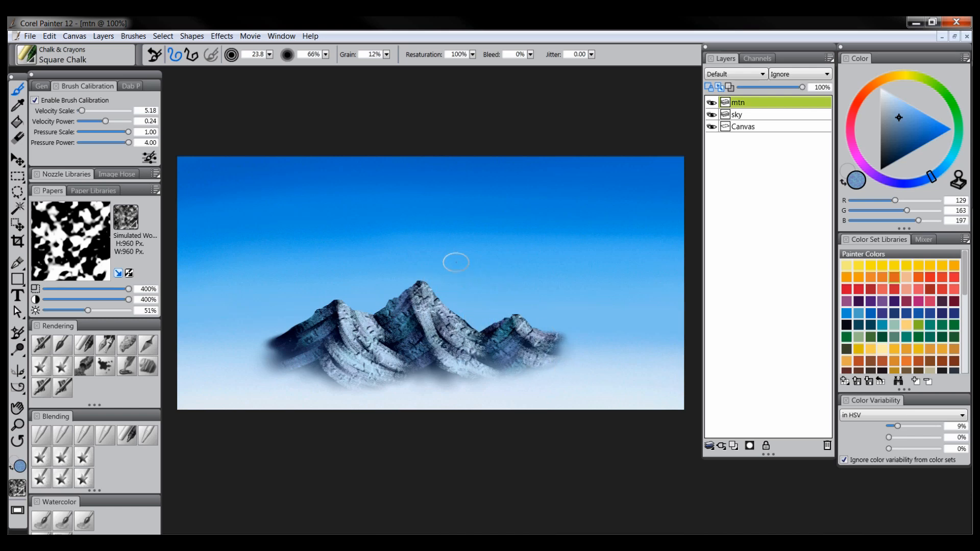
Set the chalk colour to near-white RGB 234, 245, 255 and the paper's scale to 197% and contrast to 186%.
{"action": "left_click_drag", "start_coordinate": [888, 98], "coordinate": [887, 92]}
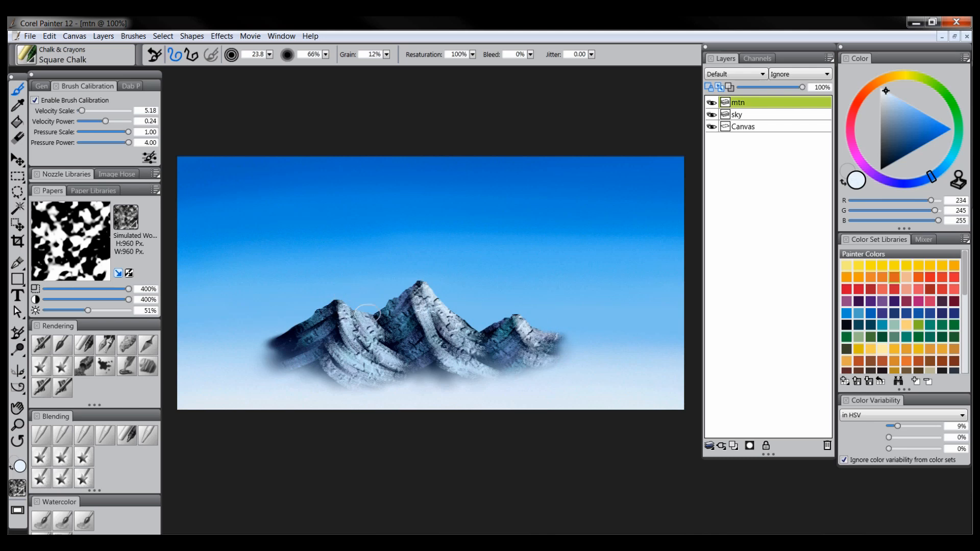
{"action": "left_click", "coordinate": [85, 300]}
{"action": "left_click", "coordinate": [83, 288]}
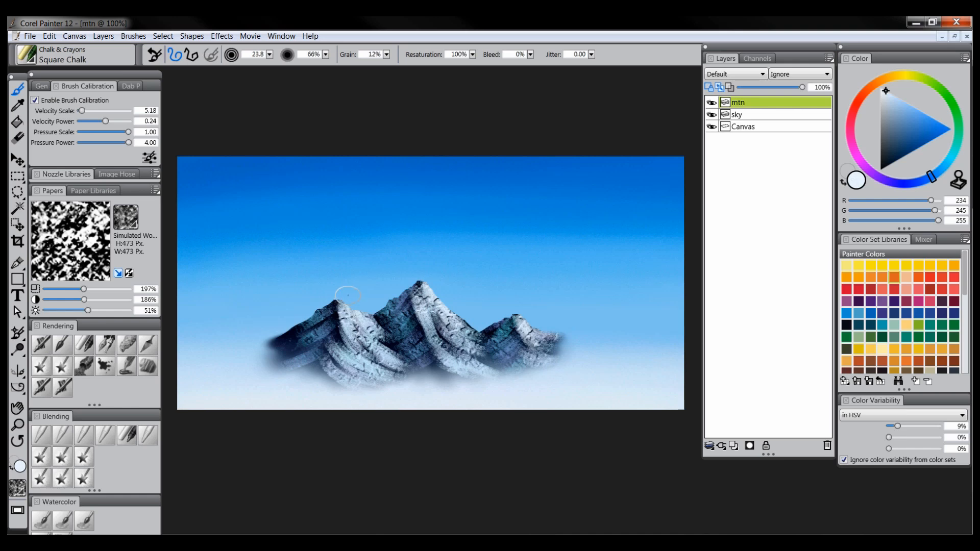
Chalk near-white snow highlights onto the lit slopes of all three mountains, reducing the brush to size 17.7.
{"action": "left_click_drag", "start_coordinate": [359, 306], "coordinate": [353, 302]}
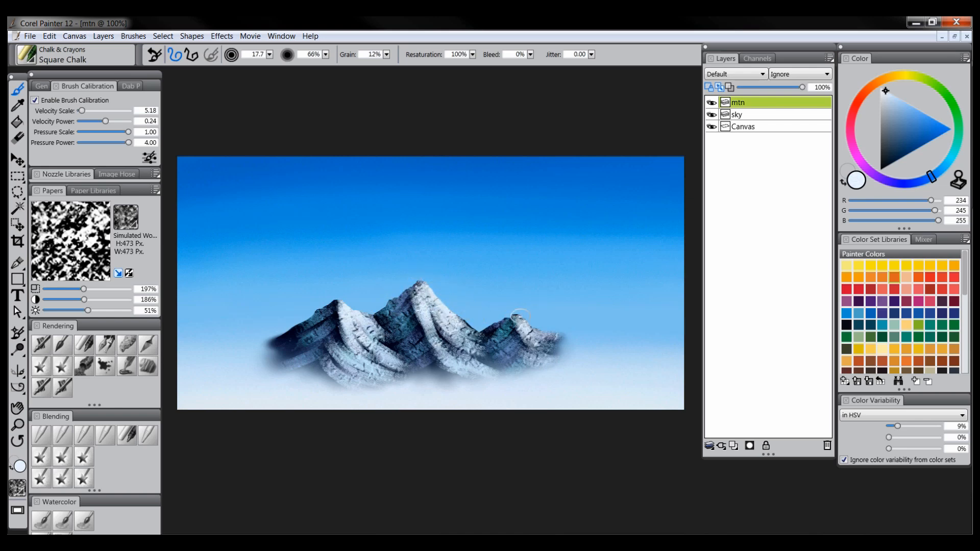
{"action": "mouse_move", "coordinate": [522, 329]}
{"action": "left_mouse_down"}
{"action": "mouse_move", "coordinate": [544, 352]}
{"action": "mouse_move", "coordinate": [557, 343]}
{"action": "mouse_move", "coordinate": [555, 363]}
{"action": "mouse_move", "coordinate": [535, 367]}
{"action": "left_mouse_up"}
{"action": "mouse_move", "coordinate": [344, 346]}
{"action": "left_mouse_down"}
{"action": "mouse_move", "coordinate": [362, 370]}
{"action": "mouse_move", "coordinate": [386, 380]}
{"action": "left_mouse_up"}
{"action": "left_click_drag", "start_coordinate": [435, 337], "coordinate": [459, 357]}
{"action": "left_click_drag", "start_coordinate": [447, 334], "coordinate": [484, 346]}
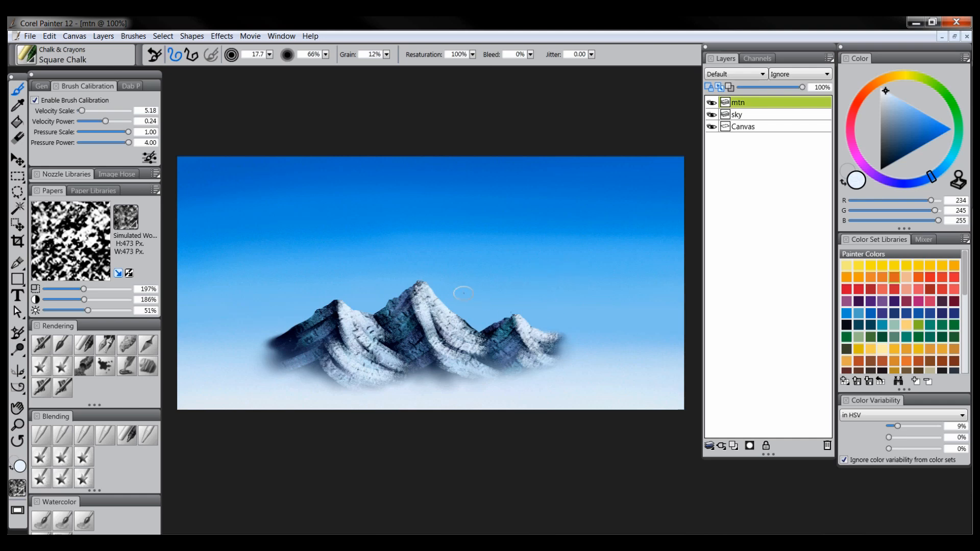
Draw short dark crack lines down the central mountain's lit slope with the Scratchboard Tool at size 2.0.
{"action": "left_click", "coordinate": [107, 341]}
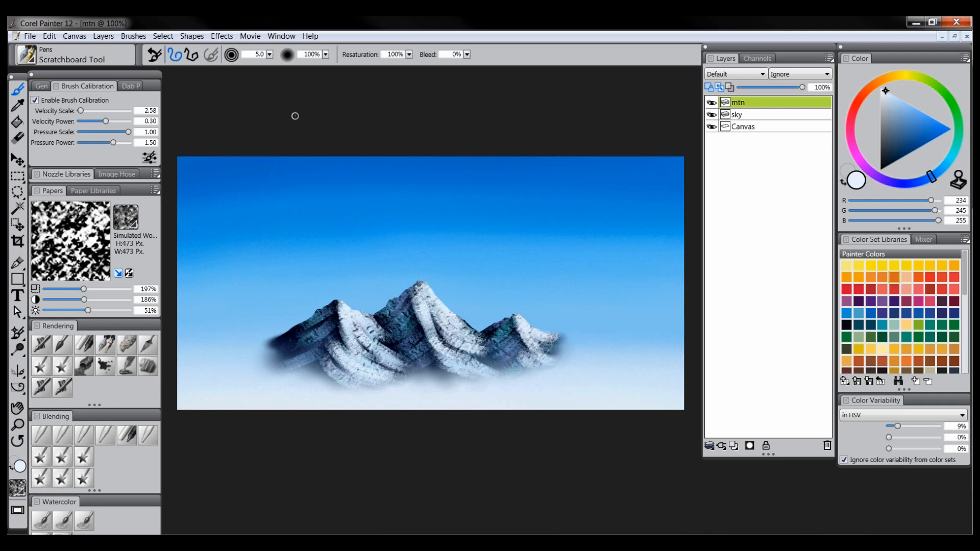
{"action": "left_click", "coordinate": [48, 88]}
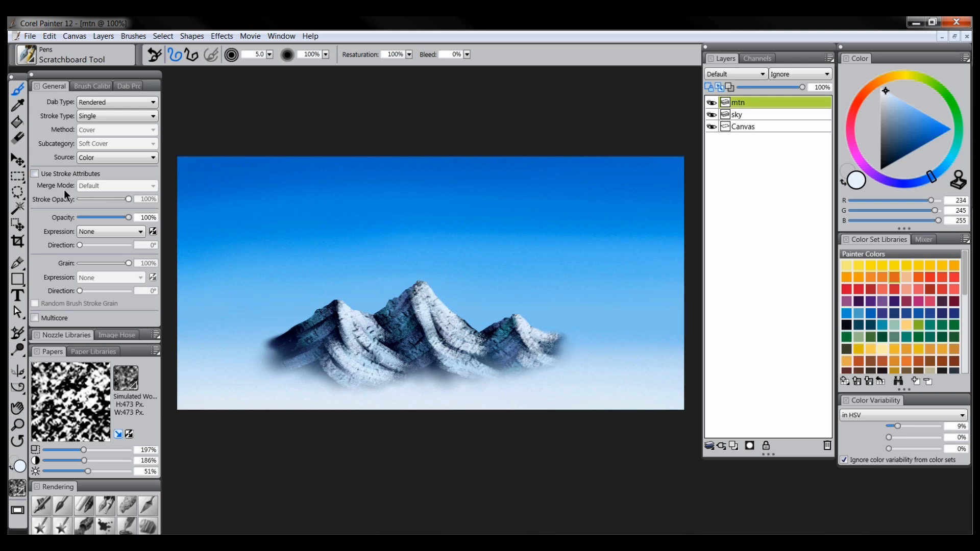
{"action": "left_click", "coordinate": [54, 87]}
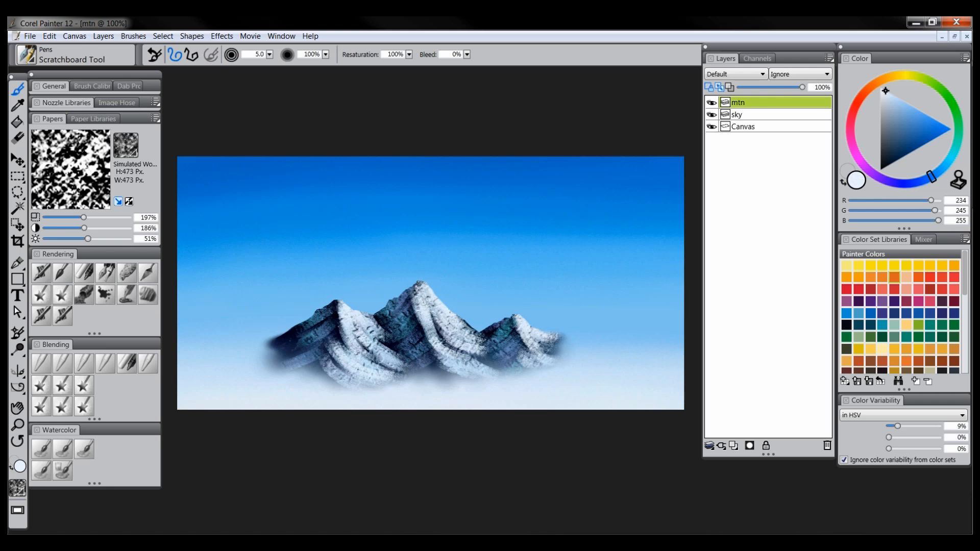
{"action": "key", "text": "ctrl+alt"}
{"action": "left_click_drag", "start_coordinate": [425, 296], "coordinate": [426, 297]}
Sample dark RGB 4, 19, 28 from the left mountain and draw short crack lines down its lit slope.
{"action": "left_click", "coordinate": [341, 308], "text": "alt"}
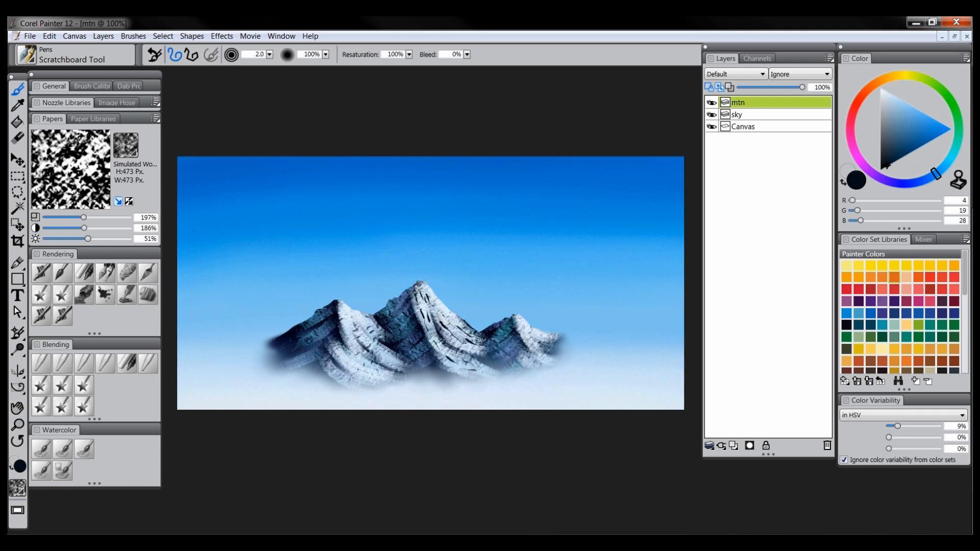
{"action": "left_click_drag", "start_coordinate": [346, 309], "coordinate": [347, 319]}
{"action": "left_click_drag", "start_coordinate": [349, 325], "coordinate": [355, 334]}
{"action": "left_click_drag", "start_coordinate": [357, 337], "coordinate": [399, 365]}
{"action": "left_click_drag", "start_coordinate": [371, 356], "coordinate": [376, 361]}
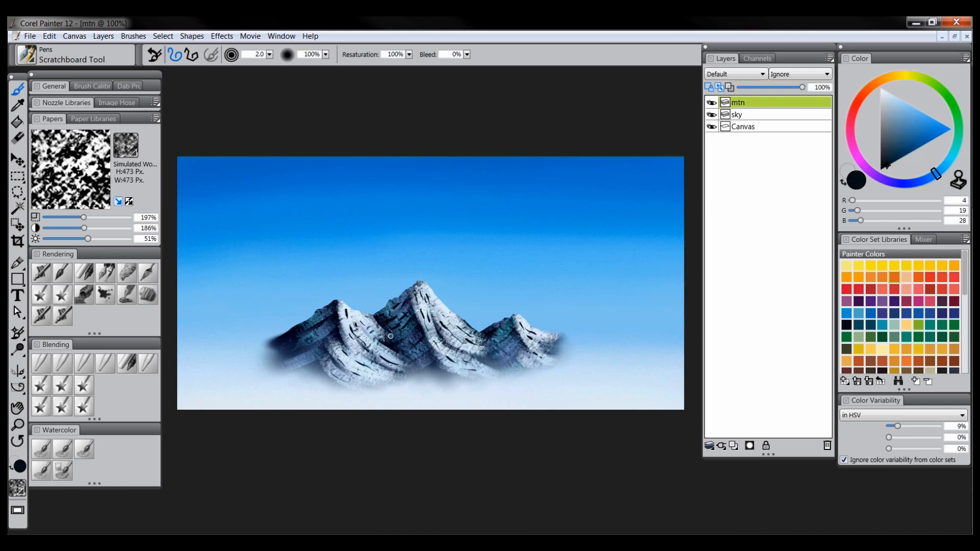
Draw short dark crack lines on the shaded slopes of the left and right mountains.
{"action": "left_click_drag", "start_coordinate": [321, 312], "coordinate": [299, 347]}
{"action": "mouse_move", "coordinate": [306, 354]}
{"action": "left_mouse_down"}
{"action": "mouse_move", "coordinate": [294, 359]}
{"action": "mouse_move", "coordinate": [302, 360]}
{"action": "left_mouse_up"}
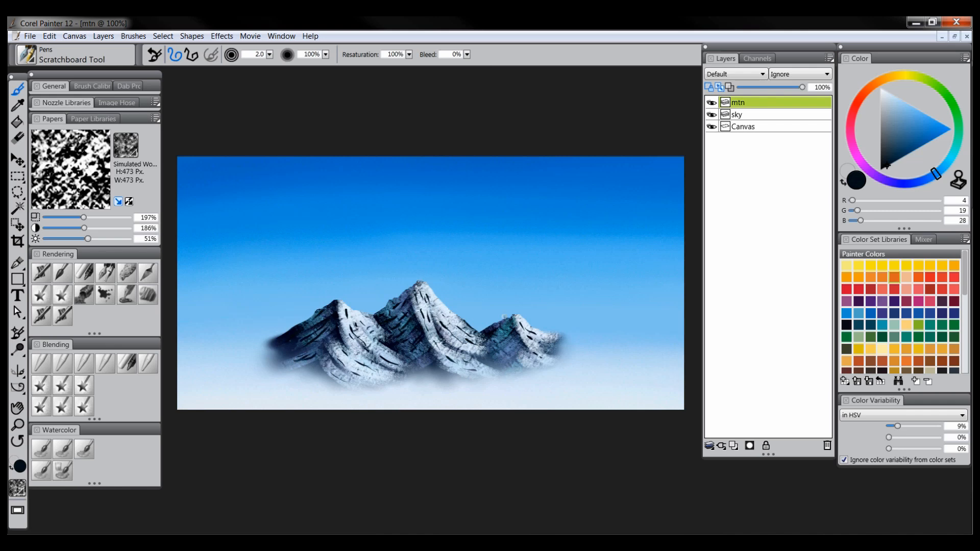
{"action": "mouse_move", "coordinate": [500, 328]}
{"action": "left_mouse_down"}
{"action": "mouse_move", "coordinate": [489, 331]}
{"action": "mouse_move", "coordinate": [500, 334]}
{"action": "left_mouse_up"}
{"action": "mouse_move", "coordinate": [504, 334]}
{"action": "left_mouse_down"}
{"action": "mouse_move", "coordinate": [494, 341]}
{"action": "mouse_move", "coordinate": [514, 353]}
{"action": "left_mouse_up"}
Test the Coarse Oily Blender on the central mountain, undo it, and set the paper's scale to 31% and contrast to 12%.
{"action": "left_click", "coordinate": [65, 361]}
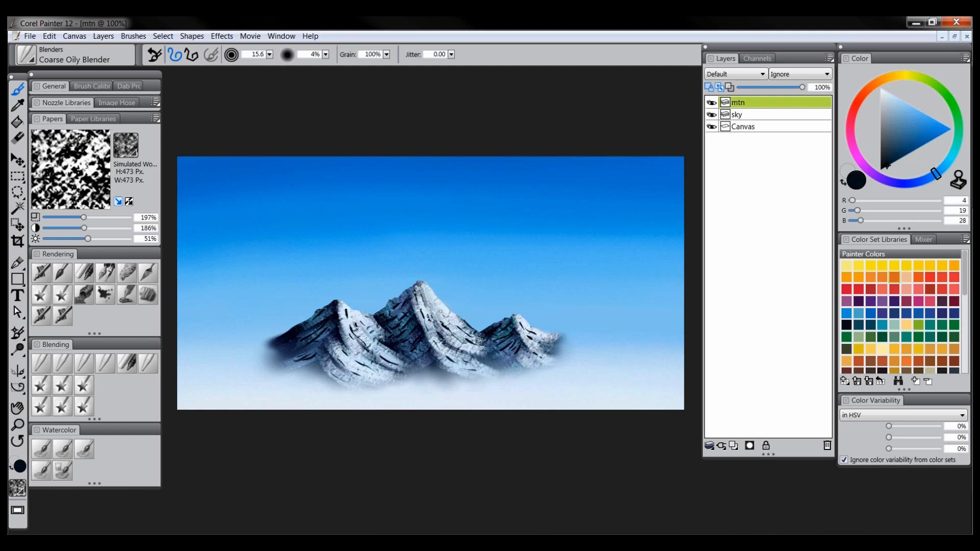
{"action": "mouse_move", "coordinate": [417, 306]}
{"action": "left_mouse_down"}
{"action": "mouse_move", "coordinate": [448, 356]}
{"action": "mouse_move", "coordinate": [479, 364]}
{"action": "mouse_move", "coordinate": [467, 340]}
{"action": "mouse_move", "coordinate": [489, 351]}
{"action": "left_mouse_up"}
{"action": "key", "text": "ctrl+z"}
{"action": "key", "text": "ctrl+z"}
{"action": "left_click", "coordinate": [47, 217]}
{"action": "left_click", "coordinate": [47, 227]}
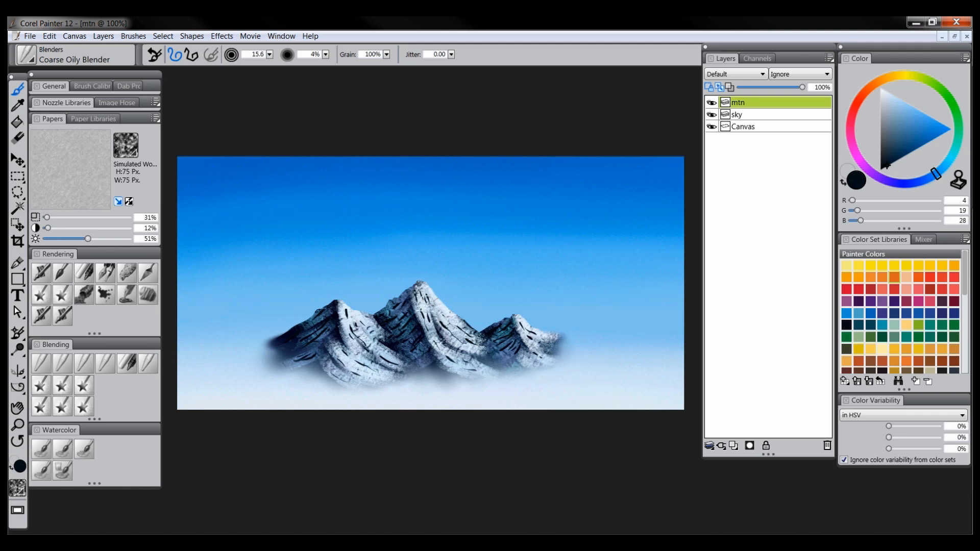
Undo a test blend on the central mountain, and blend the mountains' cracks with paper scale 349% and contrast 356%.
{"action": "mouse_move", "coordinate": [421, 298]}
{"action": "left_mouse_down"}
{"action": "mouse_move", "coordinate": [439, 336]}
{"action": "mouse_move", "coordinate": [416, 296]}
{"action": "left_mouse_up"}
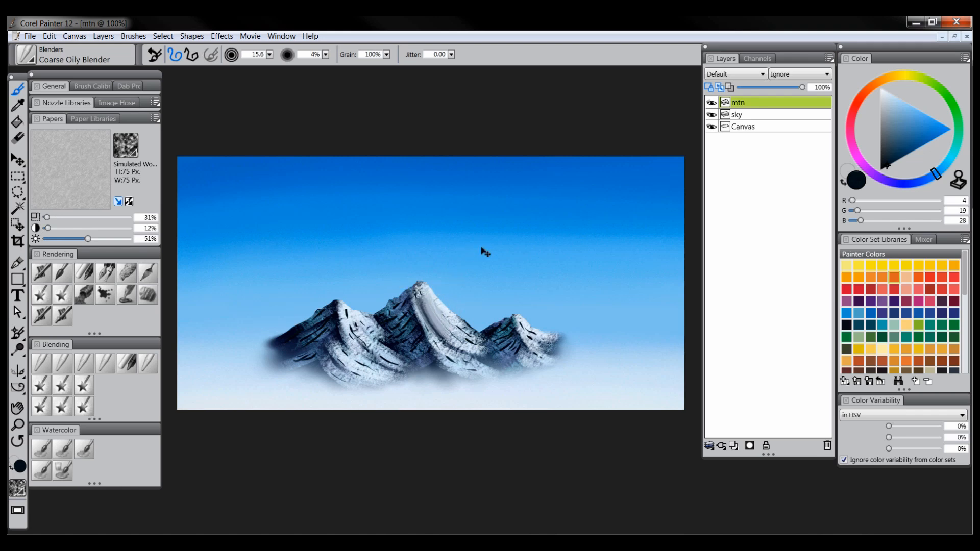
{"action": "key", "text": "ctrl+z"}
{"action": "left_click", "coordinate": [86, 218]}
{"action": "left_click", "coordinate": [87, 228]}
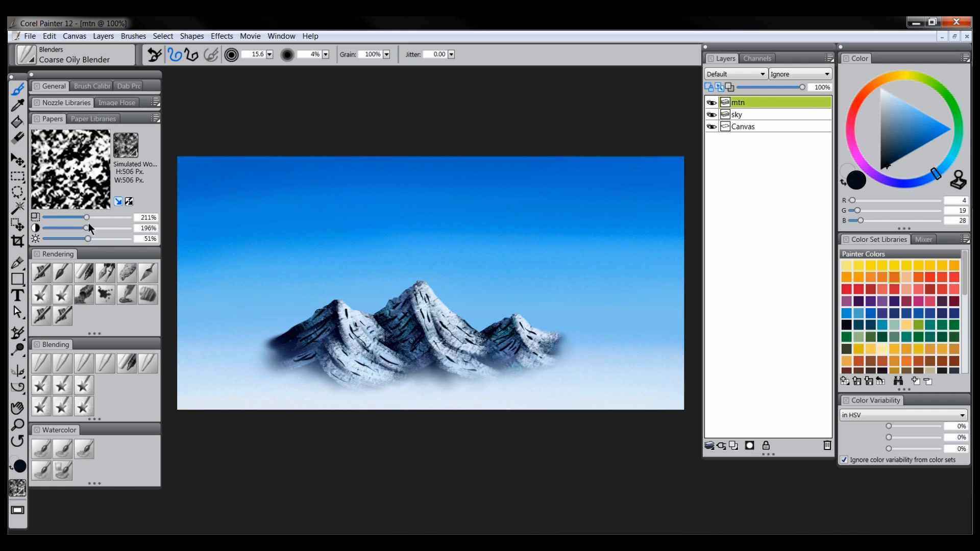
{"action": "left_click", "coordinate": [117, 217]}
{"action": "left_click", "coordinate": [119, 228]}
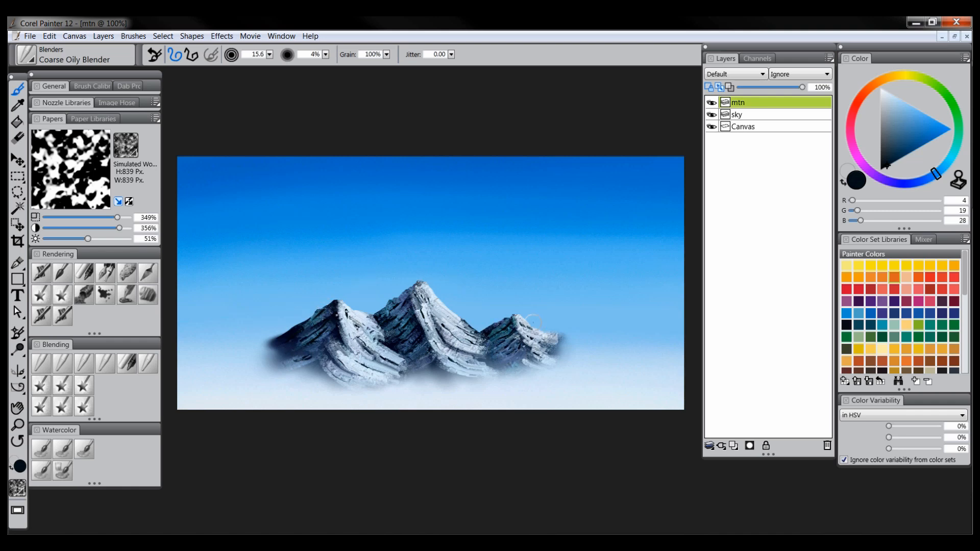
Set the paper's scale to 184% and contrast to 169%, and blend rock detail down the slopes of all three mountains.
{"action": "left_click", "coordinate": [81, 217]}
{"action": "left_click", "coordinate": [80, 228]}
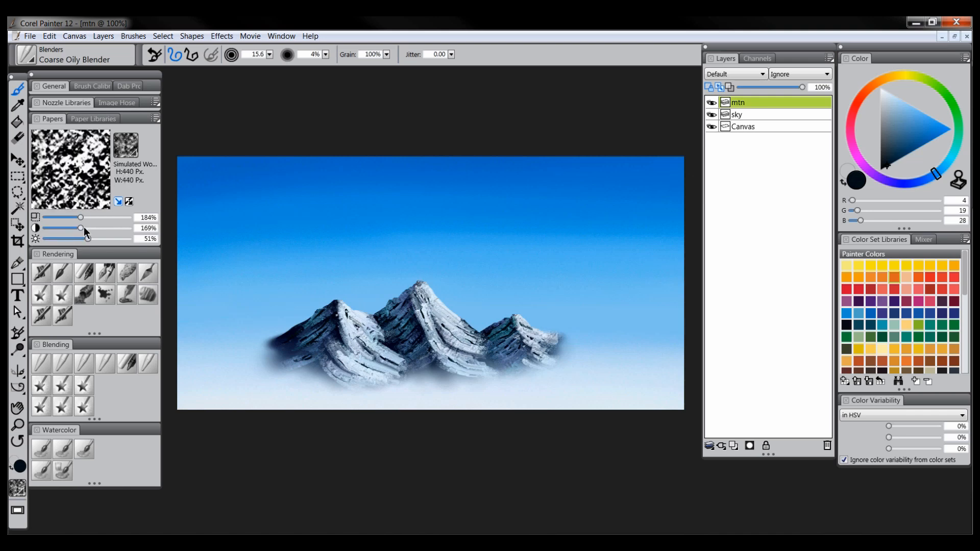
{"action": "mouse_move", "coordinate": [326, 315]}
{"action": "left_mouse_down"}
{"action": "mouse_move", "coordinate": [296, 353]}
{"action": "mouse_move", "coordinate": [322, 355]}
{"action": "mouse_move", "coordinate": [310, 365]}
{"action": "mouse_move", "coordinate": [353, 317]}
{"action": "mouse_move", "coordinate": [348, 352]}
{"action": "mouse_move", "coordinate": [329, 352]}
{"action": "mouse_move", "coordinate": [410, 379]}
{"action": "left_mouse_up"}
{"action": "mouse_move", "coordinate": [386, 315]}
{"action": "left_mouse_down"}
{"action": "mouse_move", "coordinate": [406, 326]}
{"action": "mouse_move", "coordinate": [403, 352]}
{"action": "left_mouse_up"}
{"action": "mouse_move", "coordinate": [420, 293]}
{"action": "left_mouse_down"}
{"action": "mouse_move", "coordinate": [427, 314]}
{"action": "mouse_move", "coordinate": [464, 334]}
{"action": "mouse_move", "coordinate": [459, 372]}
{"action": "mouse_move", "coordinate": [441, 353]}
{"action": "mouse_move", "coordinate": [490, 357]}
{"action": "mouse_move", "coordinate": [484, 352]}
{"action": "mouse_move", "coordinate": [503, 334]}
{"action": "mouse_move", "coordinate": [513, 349]}
{"action": "mouse_move", "coordinate": [542, 343]}
{"action": "left_mouse_up"}
{"action": "left_click_drag", "start_coordinate": [527, 334], "coordinate": [551, 351]}
{"action": "mouse_move", "coordinate": [522, 347]}
{"action": "left_mouse_down"}
{"action": "mouse_move", "coordinate": [548, 362]}
{"action": "mouse_move", "coordinate": [561, 343]}
{"action": "left_mouse_up"}
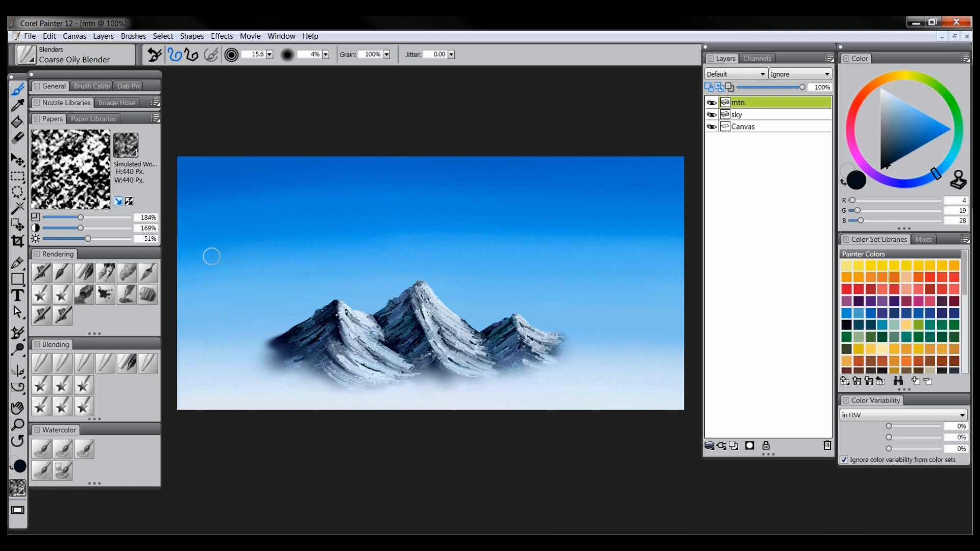
Choose the Custom Sponge brush, review its general settings and set its size to 115.1.
{"action": "left_click", "coordinate": [128, 273]}
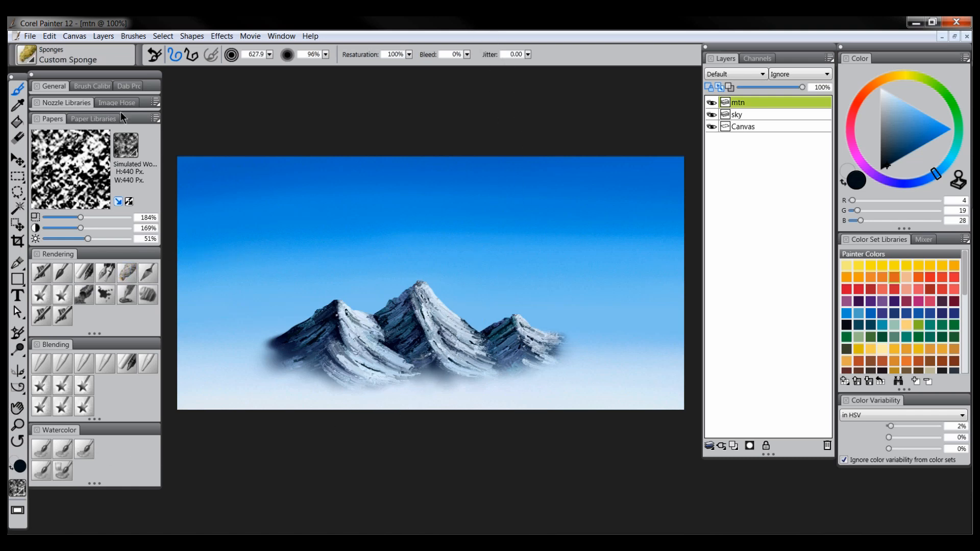
{"action": "left_click", "coordinate": [59, 86]}
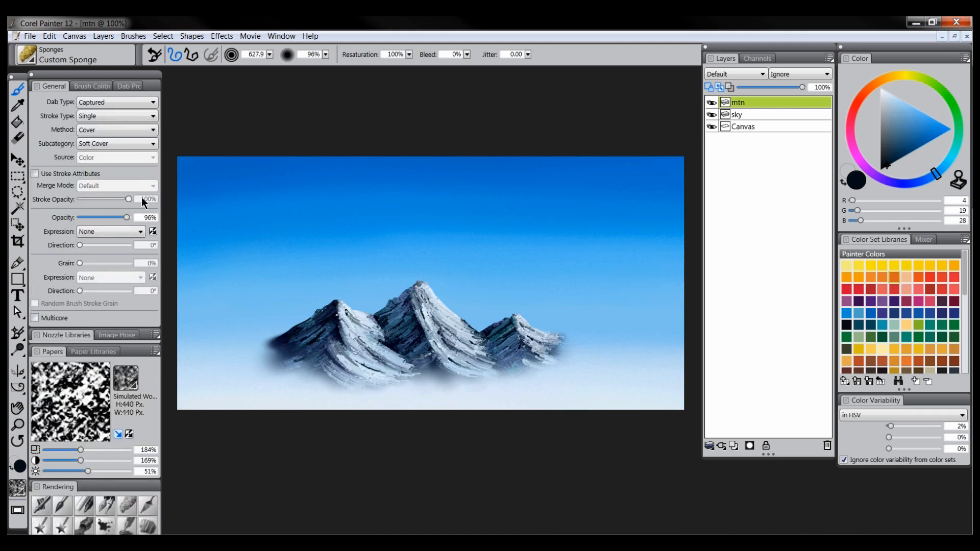
{"action": "left_click", "coordinate": [54, 85]}
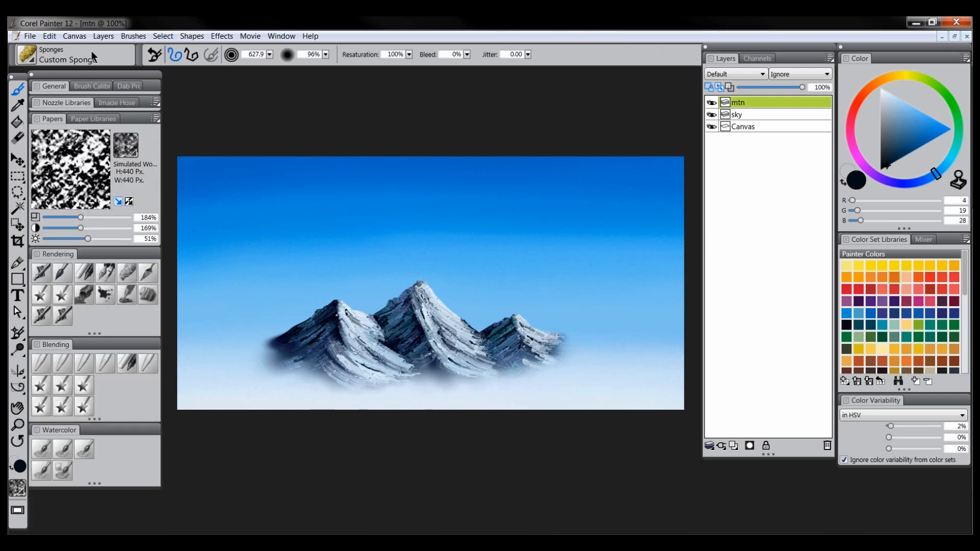
{"action": "left_click", "coordinate": [27, 54]}
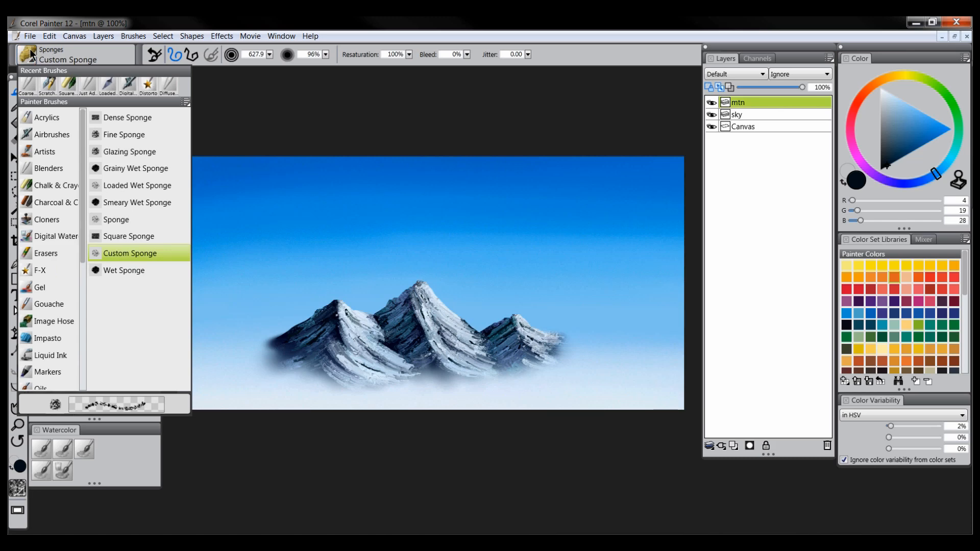
{"action": "left_click", "coordinate": [88, 49]}
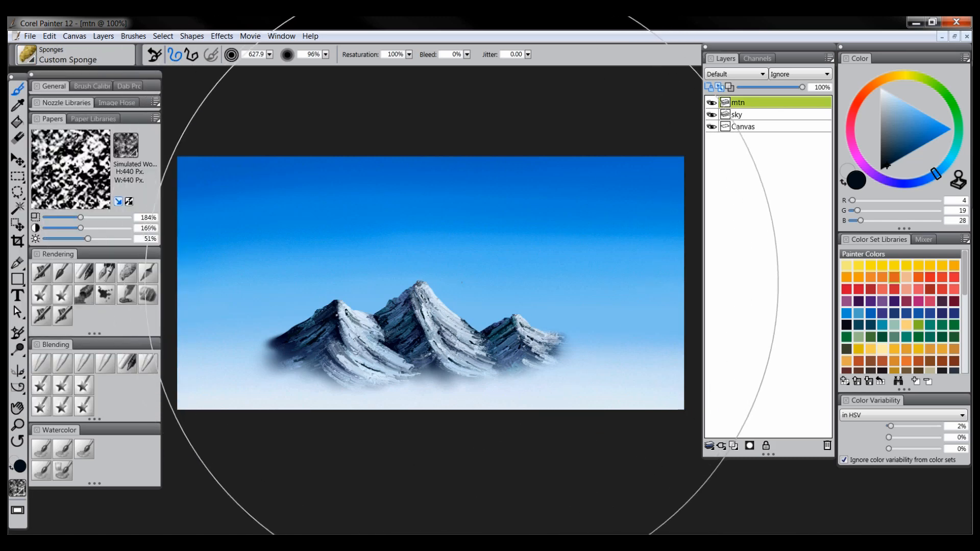
{"action": "left_click_drag", "start_coordinate": [461, 325], "coordinate": [451, 309]}
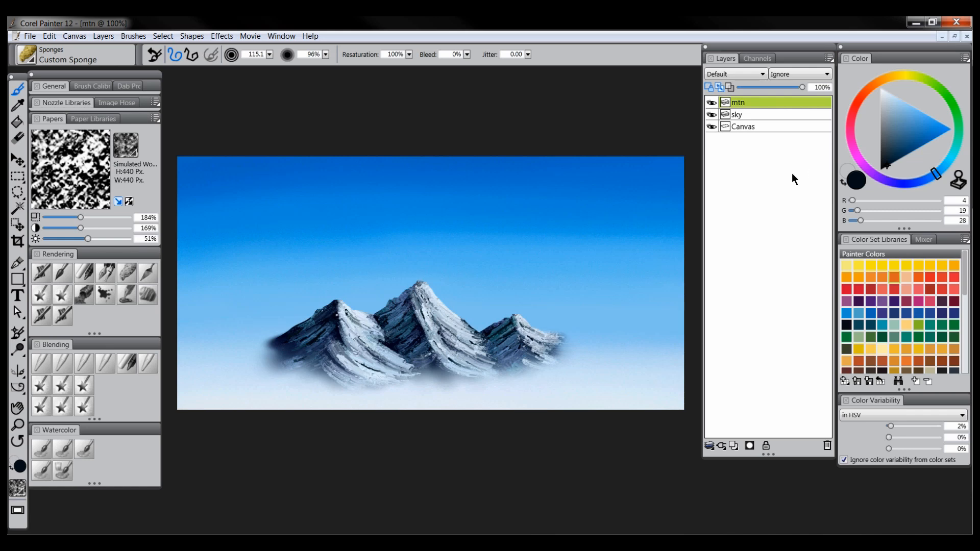
Add a new layer above mtn and name it tex.
{"action": "left_click", "coordinate": [733, 446]}
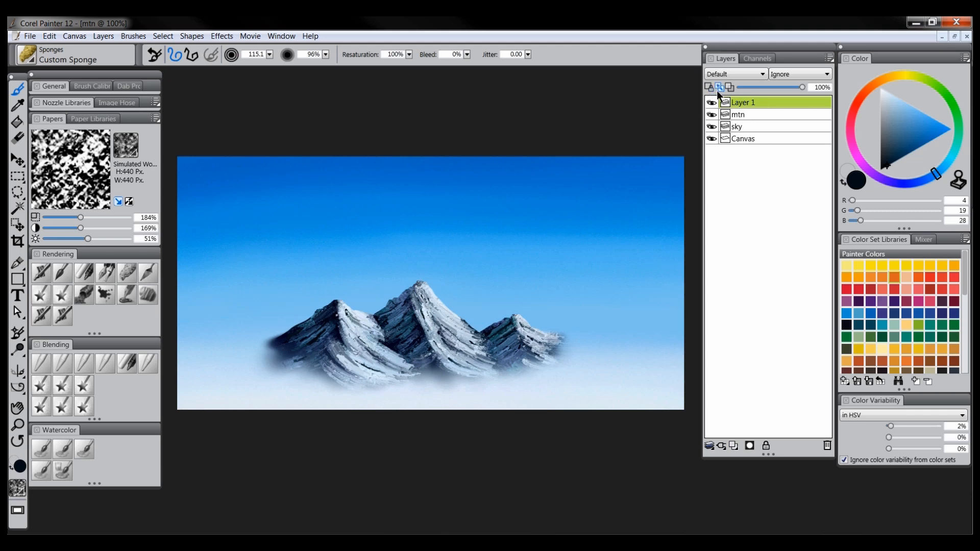
{"action": "double_click", "coordinate": [751, 105]}
{"action": "type", "text": "tex"}
{"action": "key", "text": "Return"}
Select the content of the mtn layer and hide the selection marquee.
{"action": "left_click", "coordinate": [741, 116]}
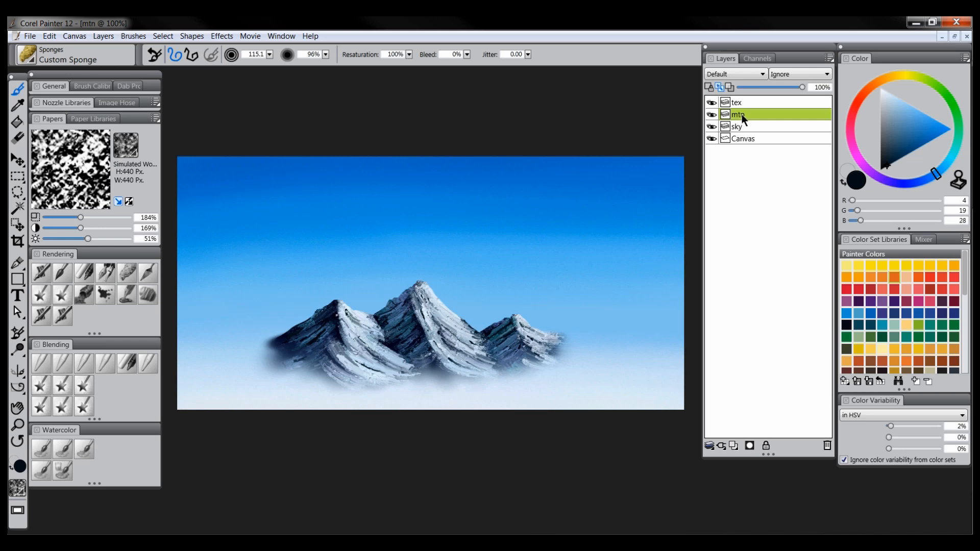
{"action": "right_click", "coordinate": [742, 115]}
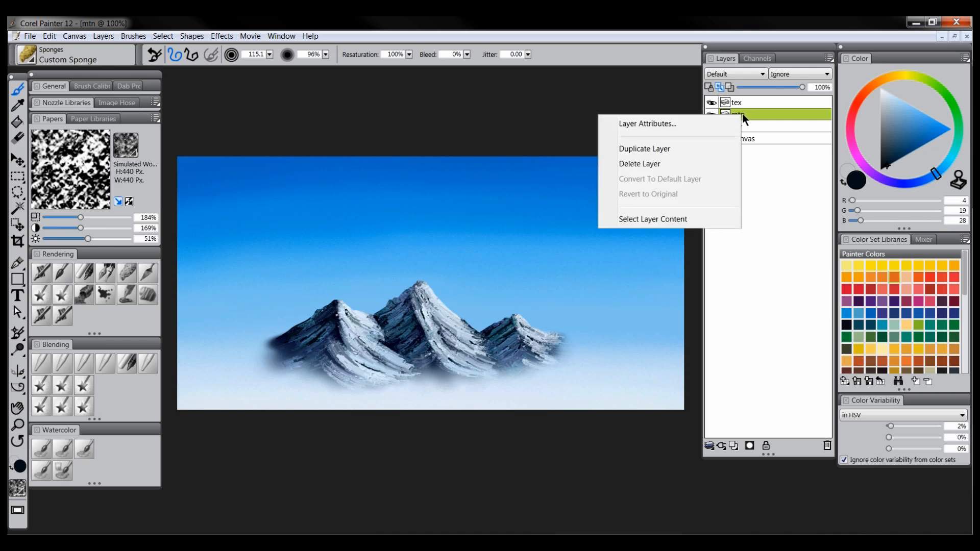
{"action": "left_click", "coordinate": [661, 219]}
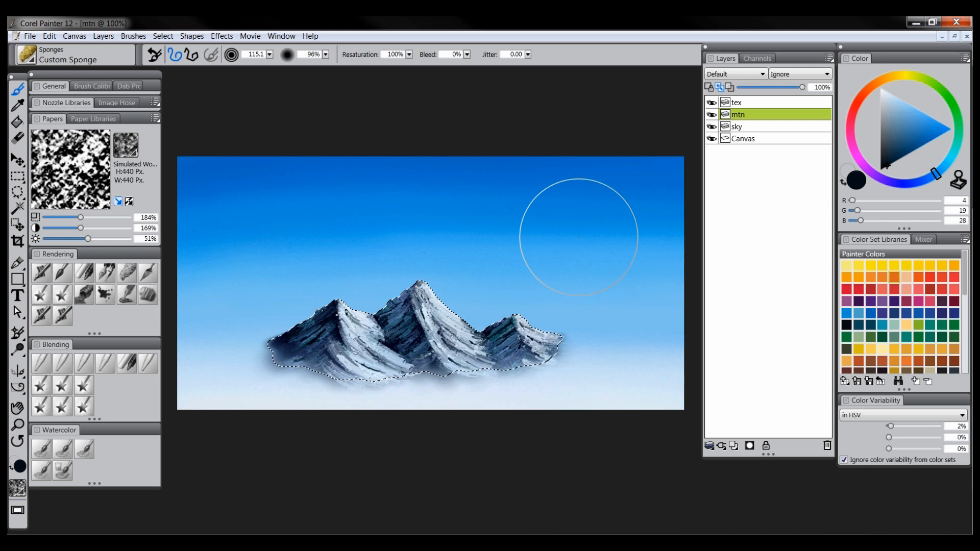
{"action": "key", "text": "ctrl+d"}
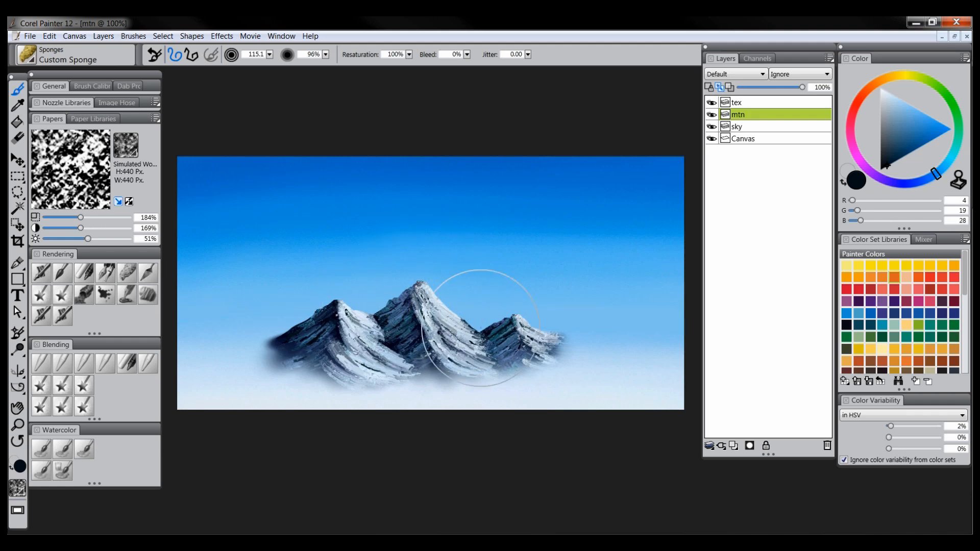
Set the tex layer's composite method to Multiply.
{"action": "left_click", "coordinate": [743, 101]}
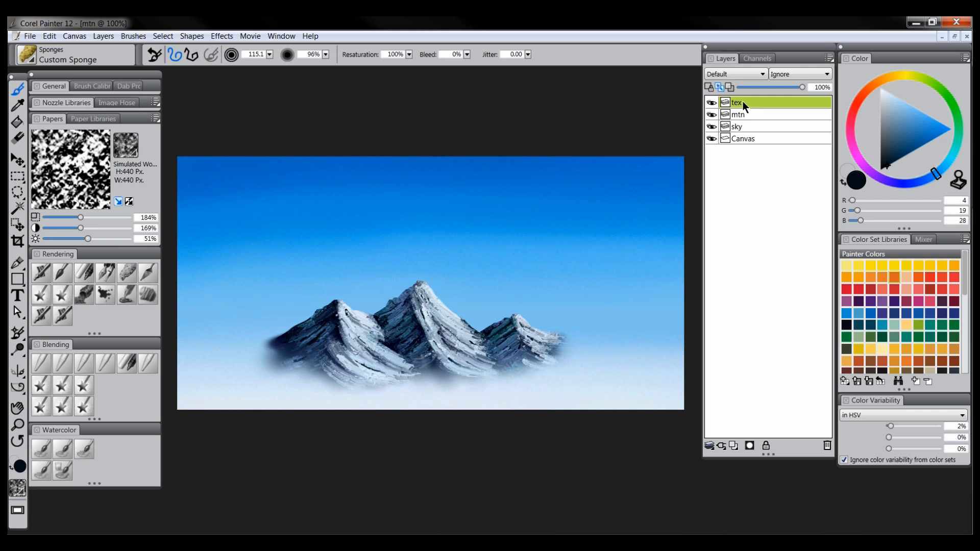
{"action": "left_click", "coordinate": [735, 73]}
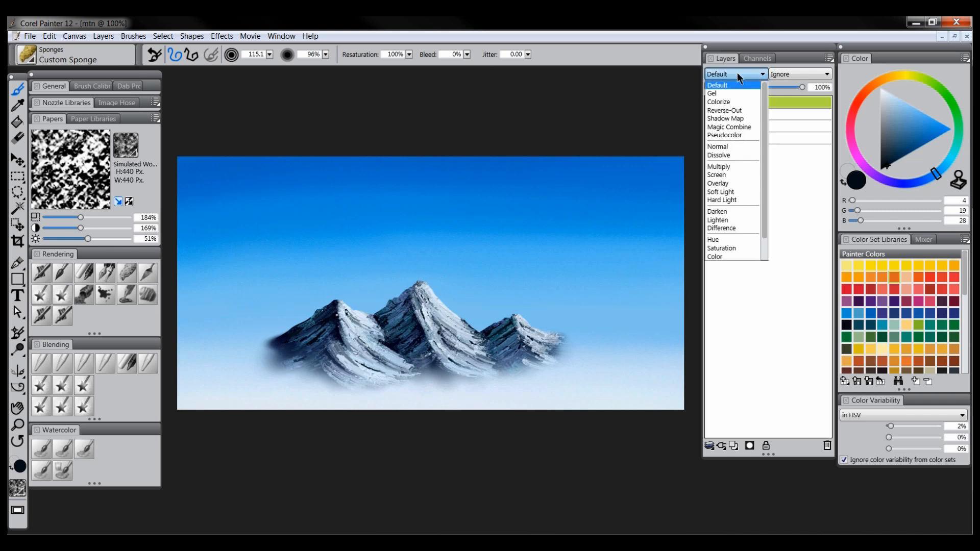
{"action": "left_click", "coordinate": [735, 168]}
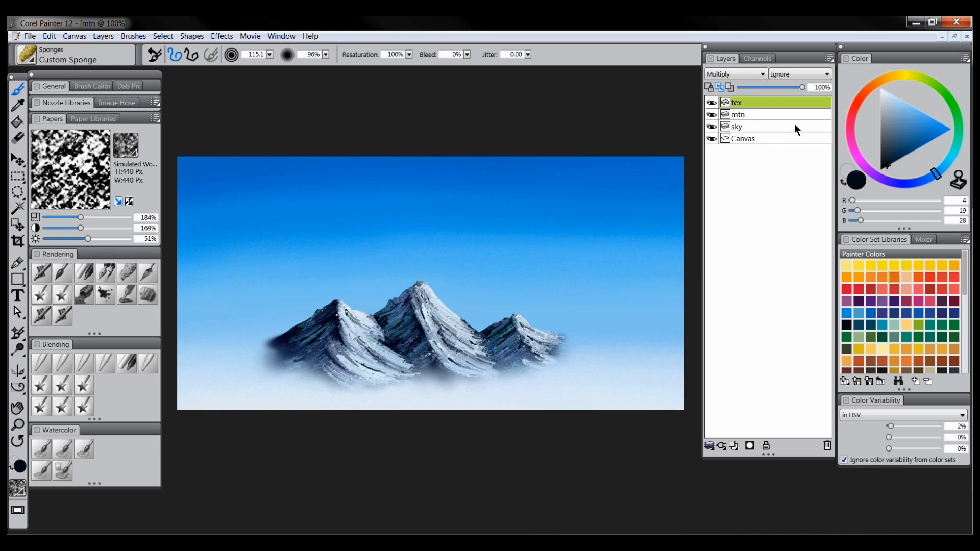
Dab sponge texture in blue RGB 95, 123, 165 over the mountains and set the tex layer's opacity to 28%.
{"action": "left_click_drag", "start_coordinate": [932, 179], "coordinate": [927, 181]}
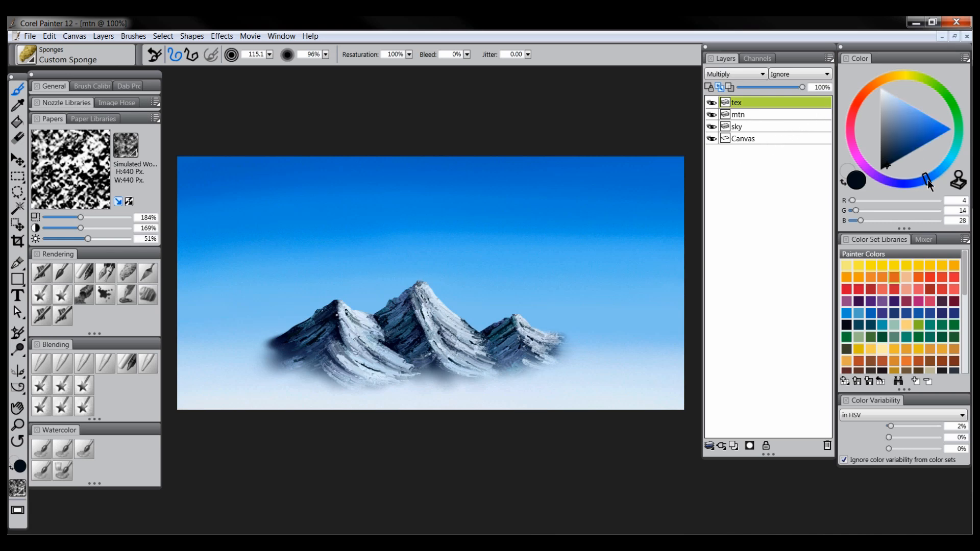
{"action": "left_click", "coordinate": [922, 133]}
{"action": "left_click_drag", "start_coordinate": [923, 139], "coordinate": [901, 130]}
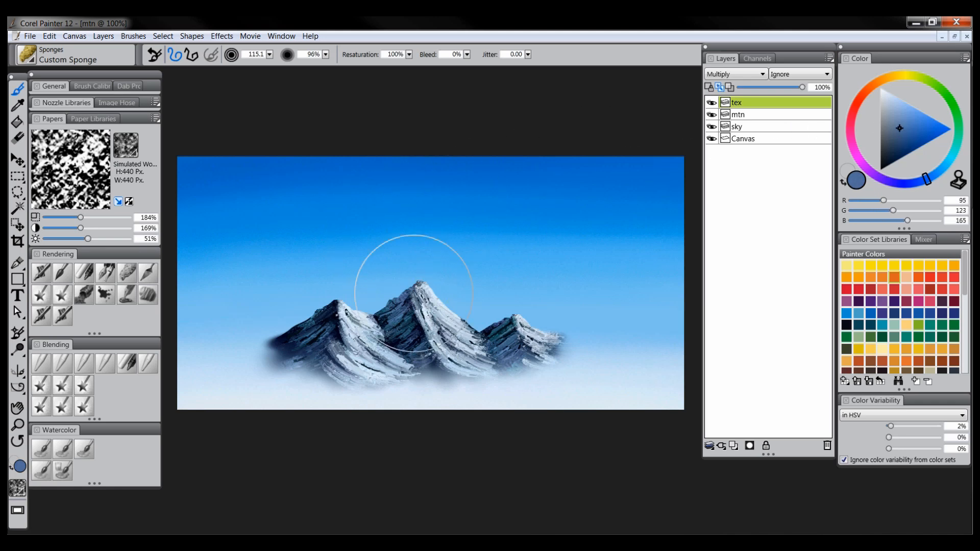
{"action": "mouse_move", "coordinate": [416, 291]}
{"action": "left_mouse_down"}
{"action": "mouse_move", "coordinate": [449, 322]}
{"action": "mouse_move", "coordinate": [448, 355]}
{"action": "mouse_move", "coordinate": [516, 339]}
{"action": "left_mouse_up"}
{"action": "mouse_move", "coordinate": [323, 312]}
{"action": "left_mouse_down"}
{"action": "mouse_move", "coordinate": [375, 362]}
{"action": "mouse_move", "coordinate": [297, 353]}
{"action": "left_mouse_up"}
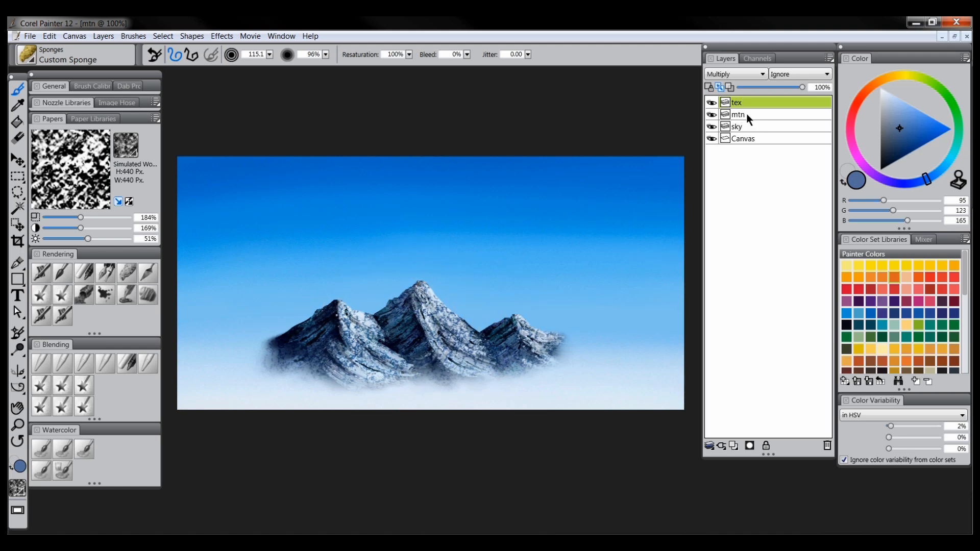
{"action": "left_click", "coordinate": [767, 87]}
{"action": "left_click_drag", "start_coordinate": [767, 88], "coordinate": [756, 87]}
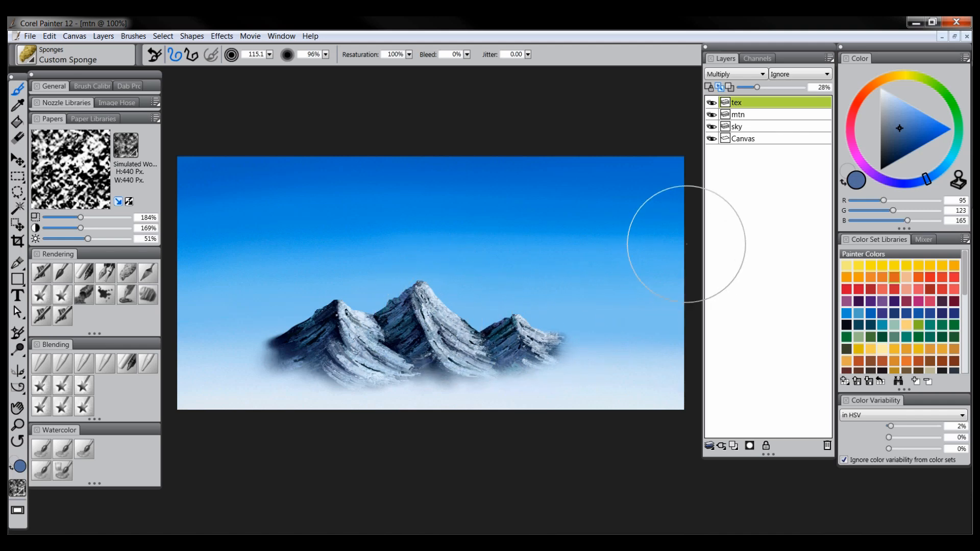
Merge the tex and mtn layers and rename the merged layer mtn.
{"action": "left_click", "coordinate": [751, 114], "text": "shift"}
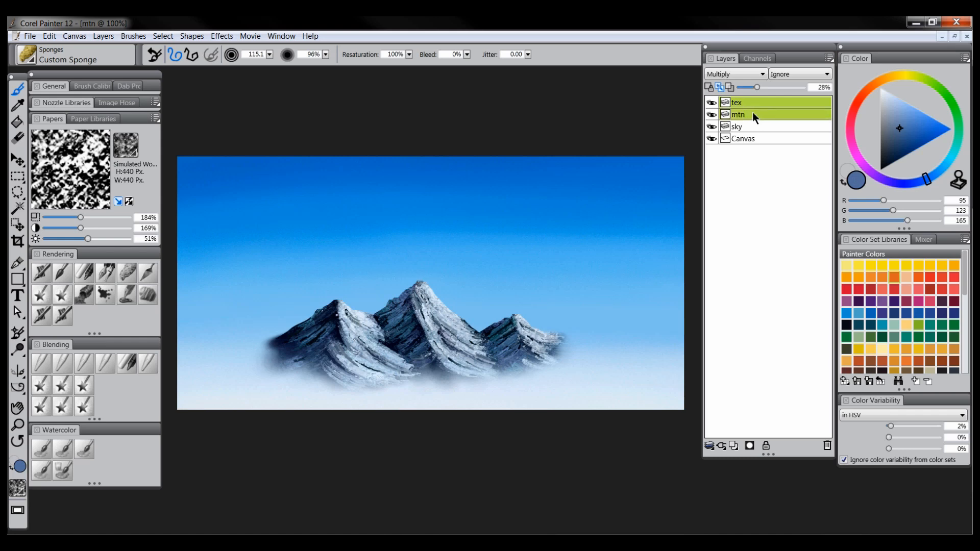
{"action": "key", "text": "ctrl+e"}
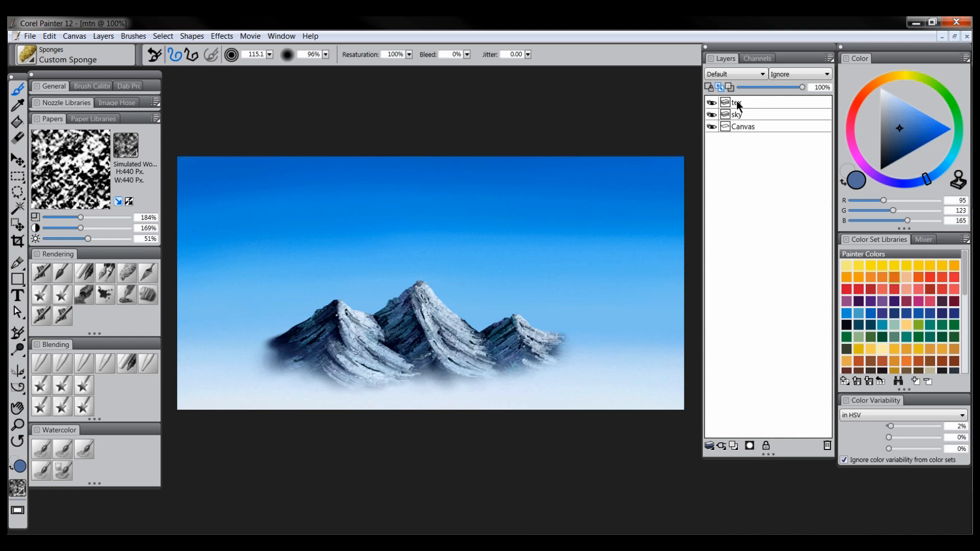
{"action": "left_click", "coordinate": [739, 101]}
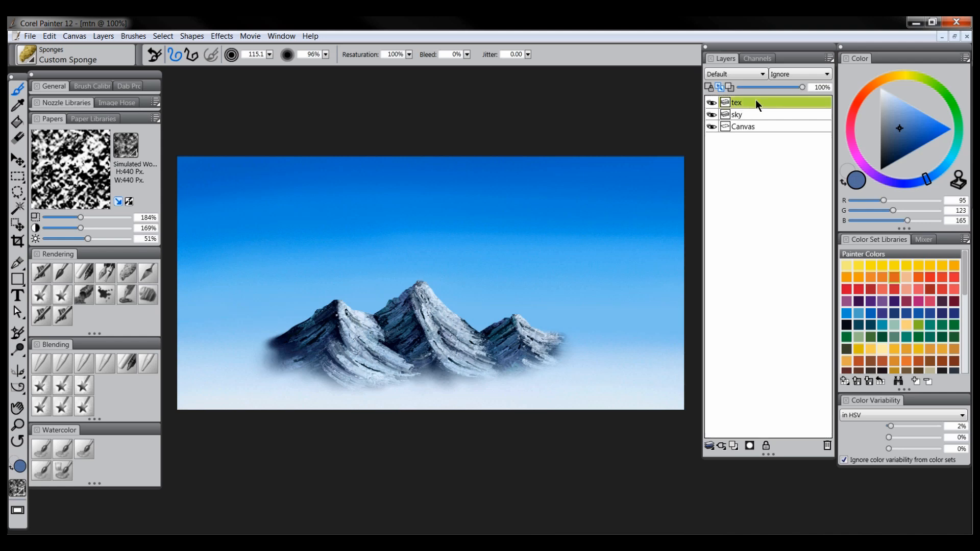
{"action": "double_click", "coordinate": [737, 102]}
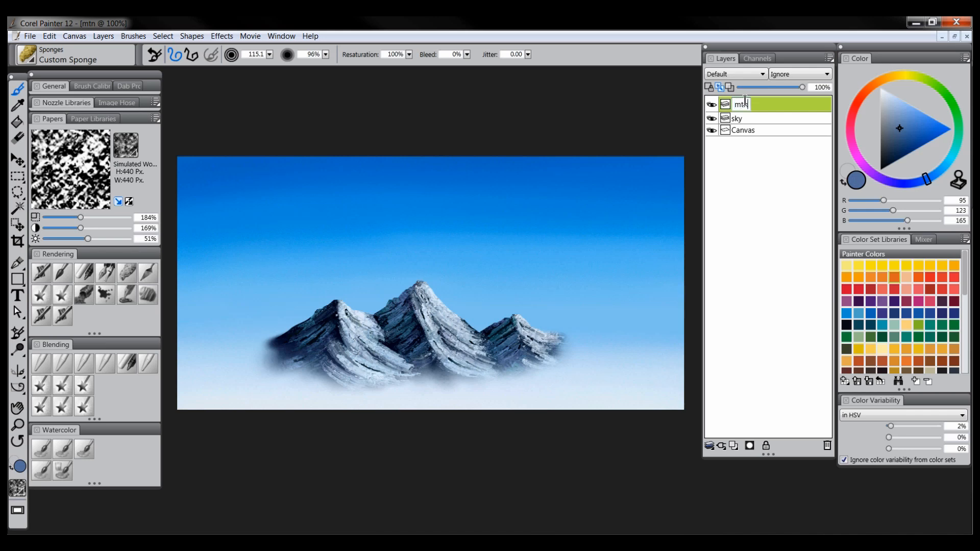
{"action": "key", "text": "Return"}
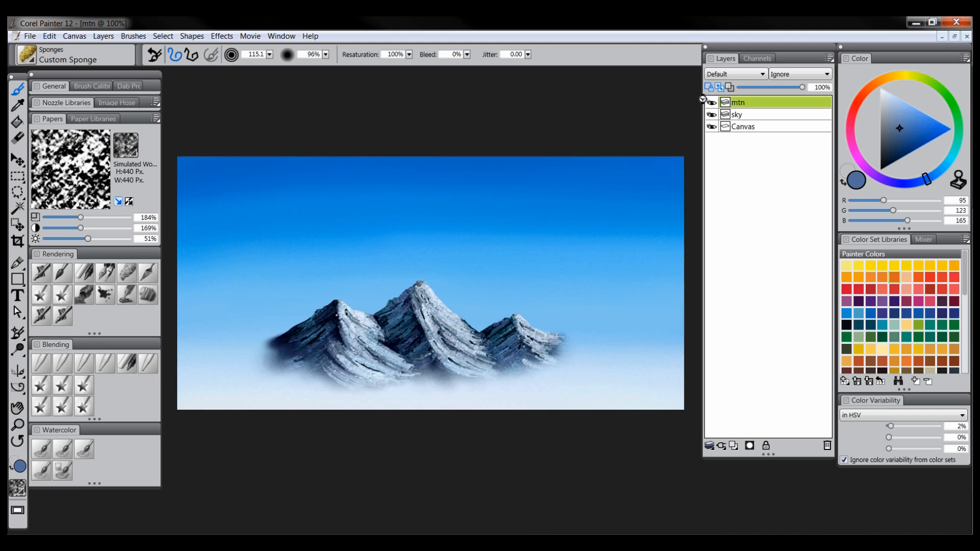
{"action": "left_click", "coordinate": [163, 37]}
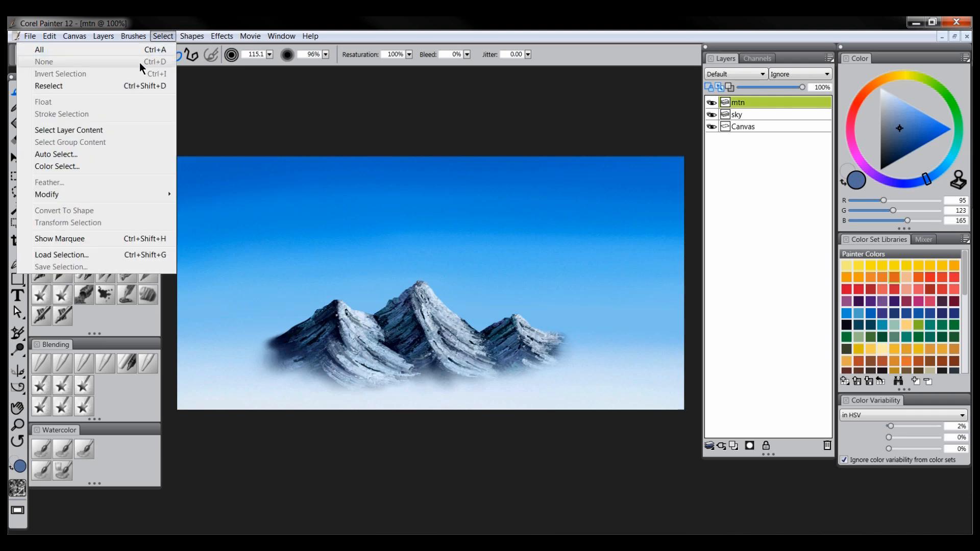
{"action": "left_click", "coordinate": [289, 21]}
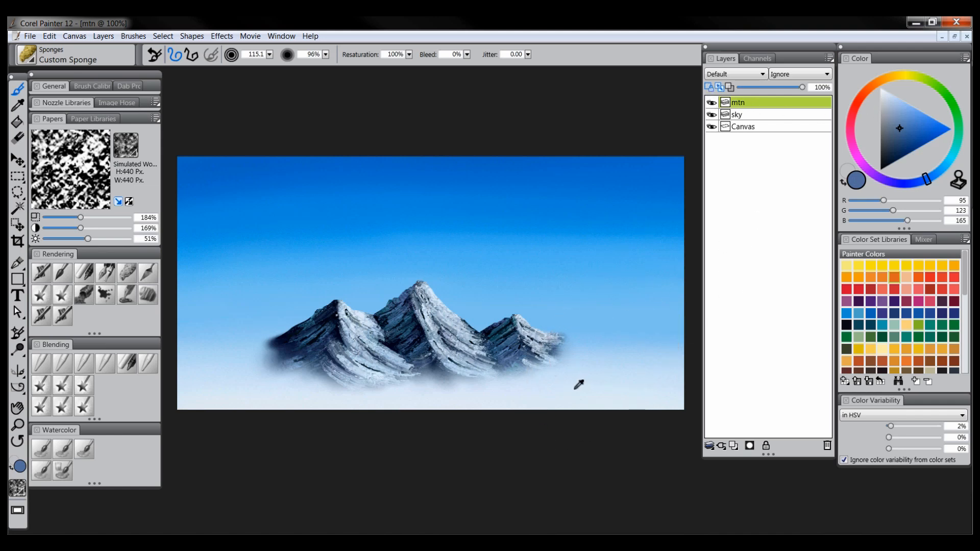
Sample pale blue RGB 221, 236, 248 from the lower sky and airbrush mist over the mountains' bases with the Digital Airbrush.
{"action": "left_click_drag", "start_coordinate": [573, 392], "coordinate": [569, 391]}
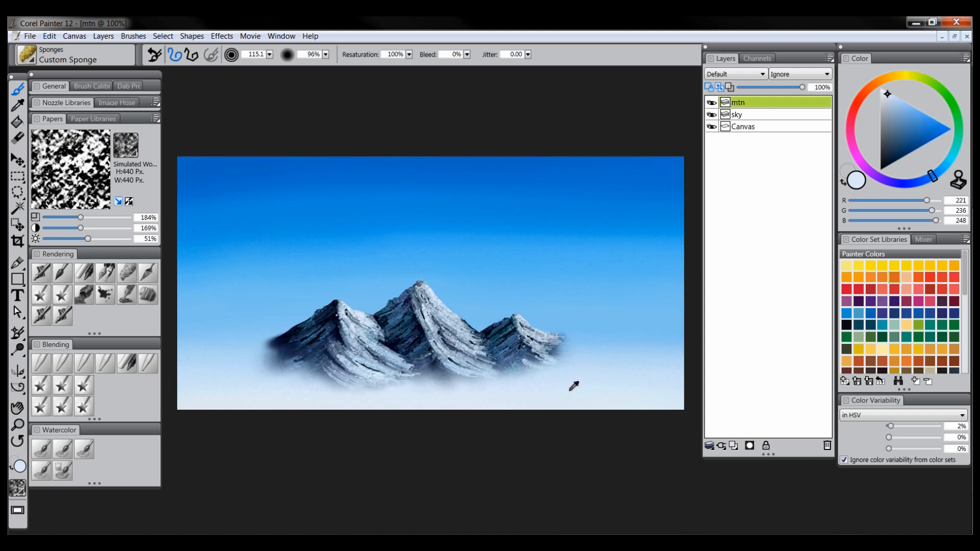
{"action": "left_click", "coordinate": [44, 276]}
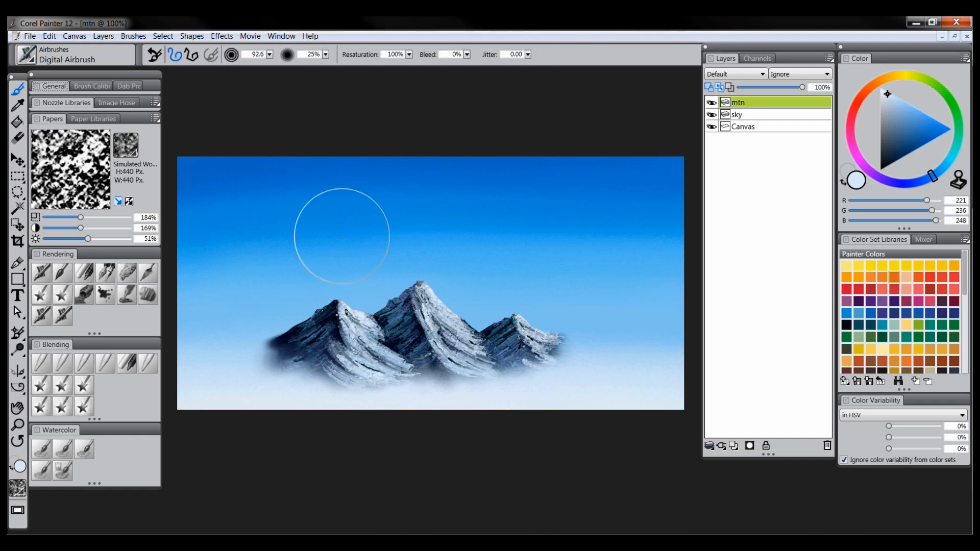
{"action": "left_click_drag", "start_coordinate": [261, 321], "coordinate": [304, 356]}
{"action": "mouse_move", "coordinate": [299, 361]}
{"action": "left_mouse_down"}
{"action": "mouse_move", "coordinate": [241, 363]}
{"action": "mouse_move", "coordinate": [344, 383]}
{"action": "mouse_move", "coordinate": [305, 360]}
{"action": "mouse_move", "coordinate": [365, 397]}
{"action": "mouse_move", "coordinate": [359, 381]}
{"action": "mouse_move", "coordinate": [477, 387]}
{"action": "mouse_move", "coordinate": [439, 373]}
{"action": "mouse_move", "coordinate": [584, 370]}
{"action": "mouse_move", "coordinate": [489, 377]}
{"action": "mouse_move", "coordinate": [625, 344]}
{"action": "mouse_move", "coordinate": [589, 363]}
{"action": "mouse_move", "coordinate": [416, 382]}
{"action": "mouse_move", "coordinate": [493, 379]}
{"action": "mouse_move", "coordinate": [347, 385]}
{"action": "mouse_move", "coordinate": [453, 398]}
{"action": "mouse_move", "coordinate": [239, 372]}
{"action": "mouse_move", "coordinate": [336, 396]}
{"action": "mouse_move", "coordinate": [226, 368]}
{"action": "mouse_move", "coordinate": [374, 374]}
{"action": "mouse_move", "coordinate": [264, 377]}
{"action": "mouse_move", "coordinate": [399, 363]}
{"action": "left_mouse_up"}
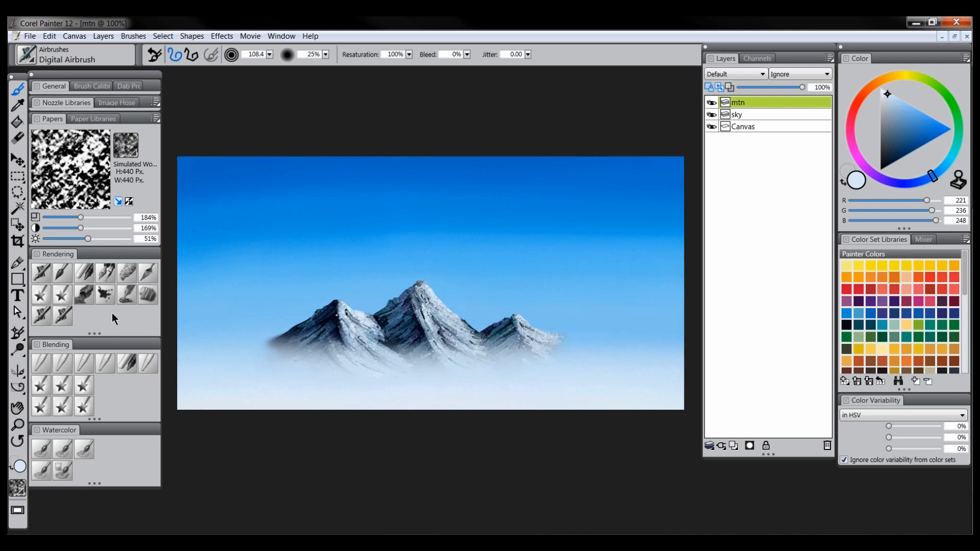
Merge the mtn and sky layers into one.
{"action": "left_click", "coordinate": [752, 114], "text": "shift"}
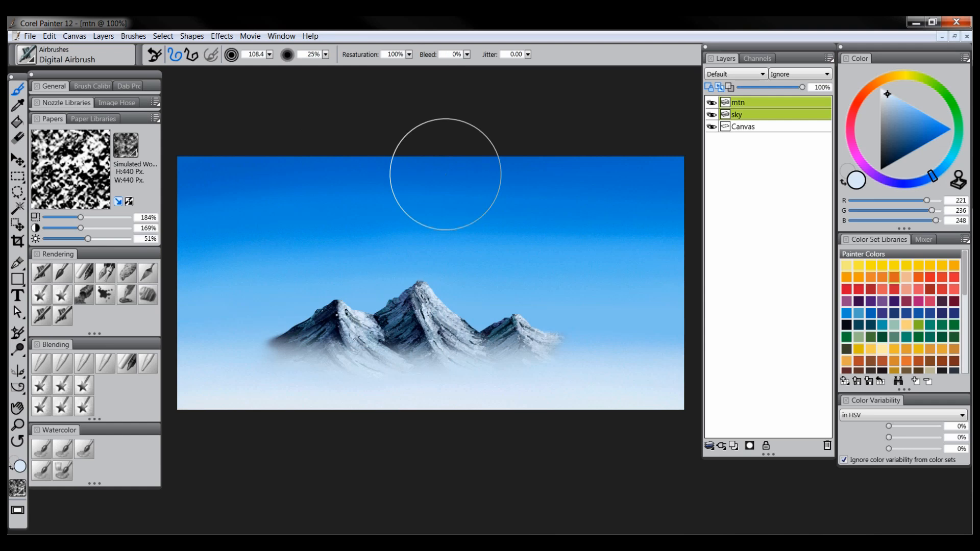
{"action": "key", "text": "ctrl+e"}
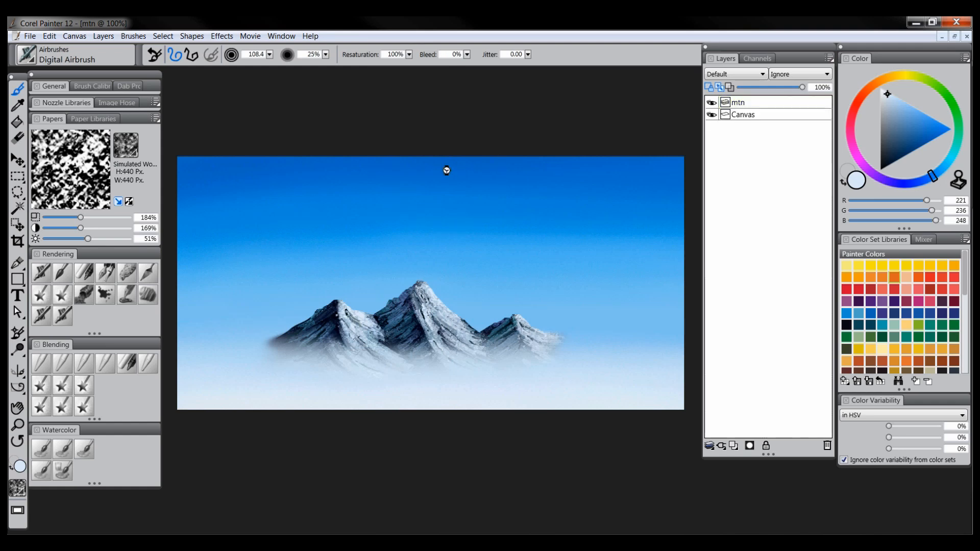
Soften the misty bases of the mountains on the mtn layer with the Diffuse Blur blender.
{"action": "left_click", "coordinate": [746, 103]}
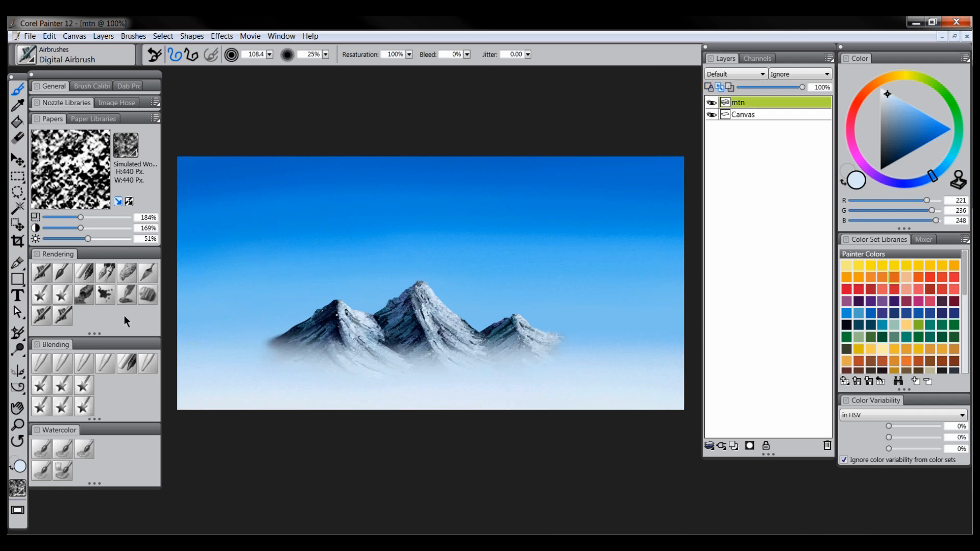
{"action": "left_click", "coordinate": [42, 361]}
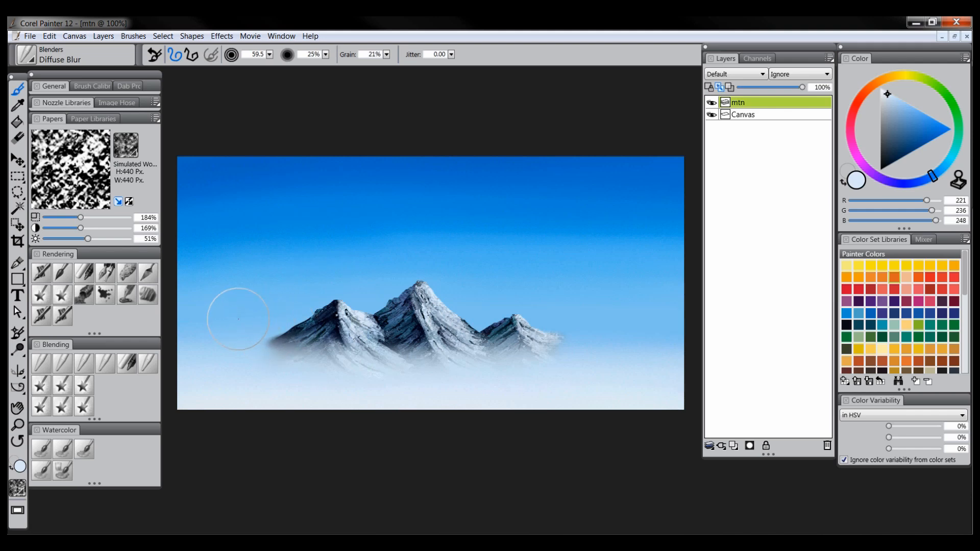
{"action": "left_click_drag", "start_coordinate": [241, 312], "coordinate": [259, 324]}
{"action": "mouse_move", "coordinate": [300, 338]}
{"action": "left_mouse_down"}
{"action": "mouse_move", "coordinate": [327, 359]}
{"action": "mouse_move", "coordinate": [298, 356]}
{"action": "mouse_move", "coordinate": [286, 376]}
{"action": "mouse_move", "coordinate": [301, 372]}
{"action": "mouse_move", "coordinate": [270, 353]}
{"action": "mouse_move", "coordinate": [283, 380]}
{"action": "mouse_move", "coordinate": [310, 365]}
{"action": "mouse_move", "coordinate": [292, 374]}
{"action": "mouse_move", "coordinate": [366, 374]}
{"action": "mouse_move", "coordinate": [375, 389]}
{"action": "mouse_move", "coordinate": [414, 368]}
{"action": "mouse_move", "coordinate": [440, 390]}
{"action": "mouse_move", "coordinate": [483, 372]}
{"action": "mouse_move", "coordinate": [493, 388]}
{"action": "mouse_move", "coordinate": [593, 351]}
{"action": "mouse_move", "coordinate": [400, 400]}
{"action": "mouse_move", "coordinate": [252, 354]}
{"action": "mouse_move", "coordinate": [268, 372]}
{"action": "mouse_move", "coordinate": [451, 393]}
{"action": "mouse_move", "coordinate": [603, 346]}
{"action": "left_mouse_up"}
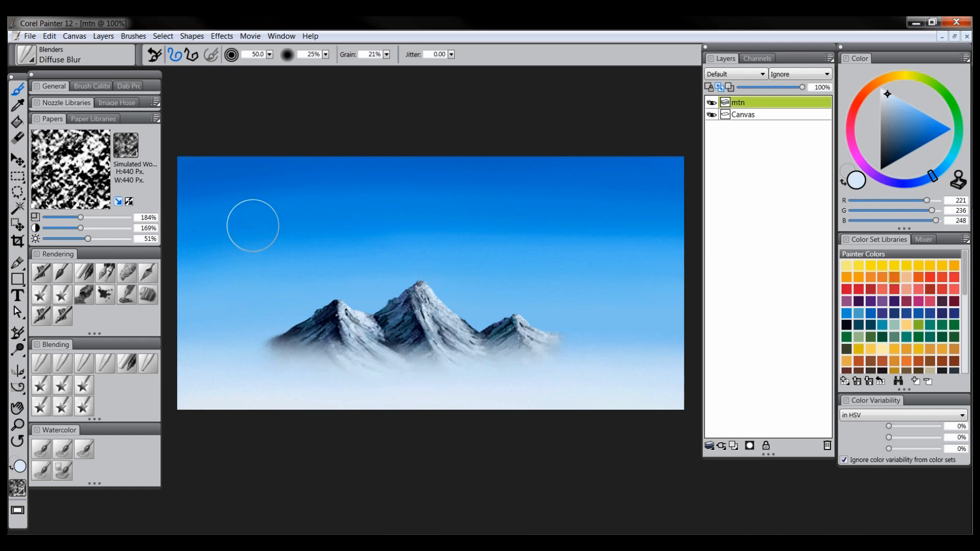
Add a new layer above mtn and name it mtn2.
{"action": "left_click", "coordinate": [733, 445]}
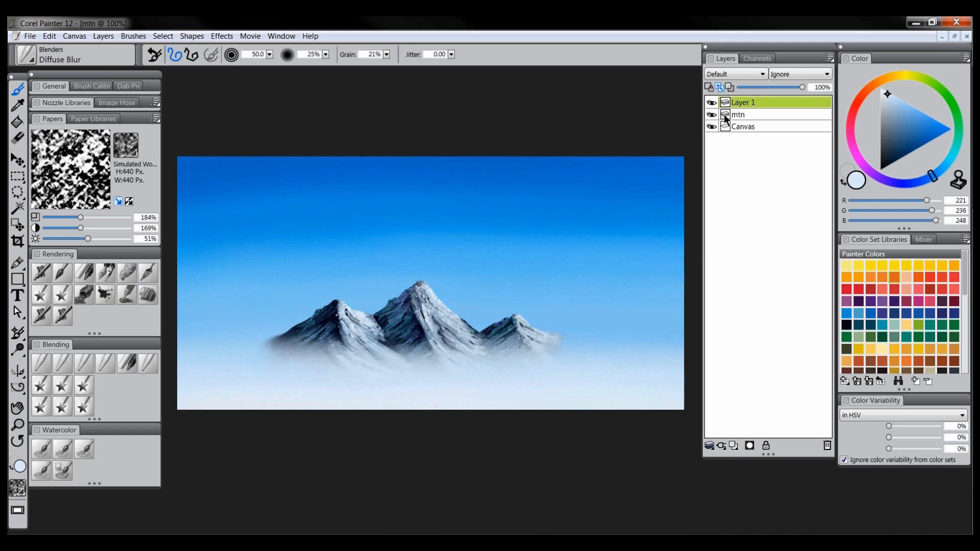
{"action": "double_click", "coordinate": [744, 103]}
{"action": "type", "text": "mtn2"}
{"action": "key", "text": "Return"}
Paint the left foreground mountain silhouettes in near-black blue RGB 1, 6, 19 with the Loaded Palette Knife at size 18.4.
{"action": "left_click", "coordinate": [147, 273]}
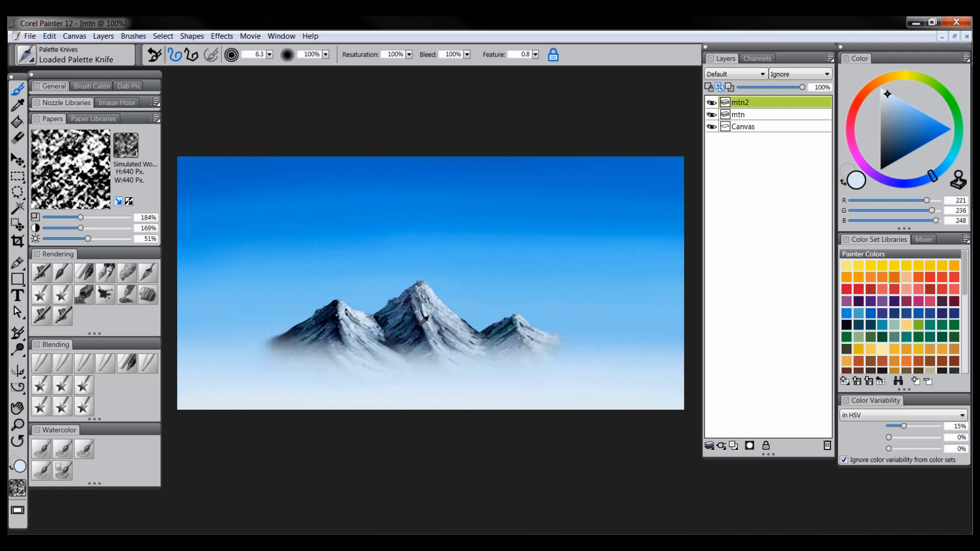
{"action": "left_click", "coordinate": [421, 326], "text": "alt"}
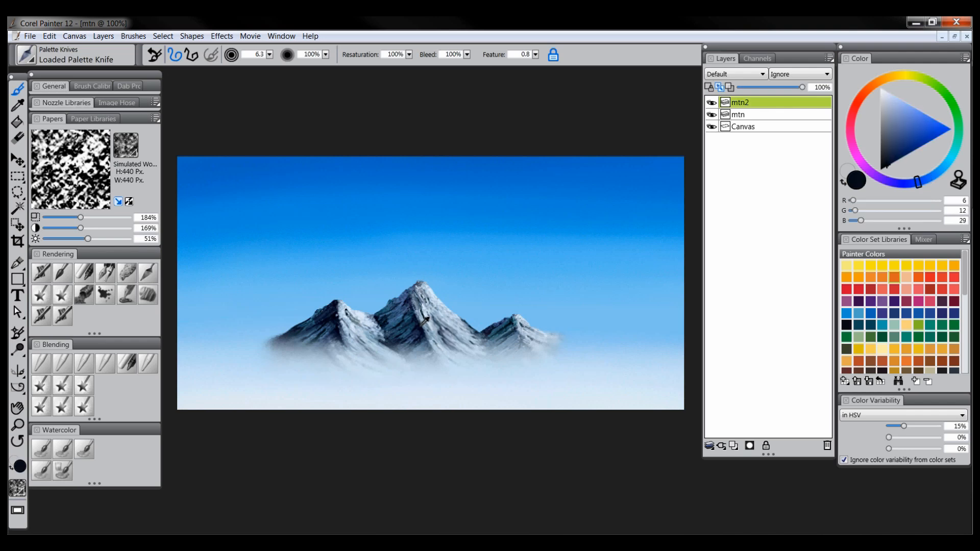
{"action": "left_click_drag", "start_coordinate": [887, 165], "coordinate": [887, 170]}
{"action": "left_click_drag", "start_coordinate": [325, 303], "coordinate": [320, 318]}
{"action": "mouse_move", "coordinate": [256, 328]}
{"action": "left_mouse_down"}
{"action": "mouse_move", "coordinate": [307, 359]}
{"action": "mouse_move", "coordinate": [227, 330]}
{"action": "mouse_move", "coordinate": [193, 368]}
{"action": "mouse_move", "coordinate": [246, 345]}
{"action": "mouse_move", "coordinate": [309, 367]}
{"action": "mouse_move", "coordinate": [334, 362]}
{"action": "mouse_move", "coordinate": [325, 350]}
{"action": "mouse_move", "coordinate": [307, 367]}
{"action": "mouse_move", "coordinate": [326, 356]}
{"action": "mouse_move", "coordinate": [342, 371]}
{"action": "mouse_move", "coordinate": [288, 372]}
{"action": "left_mouse_up"}
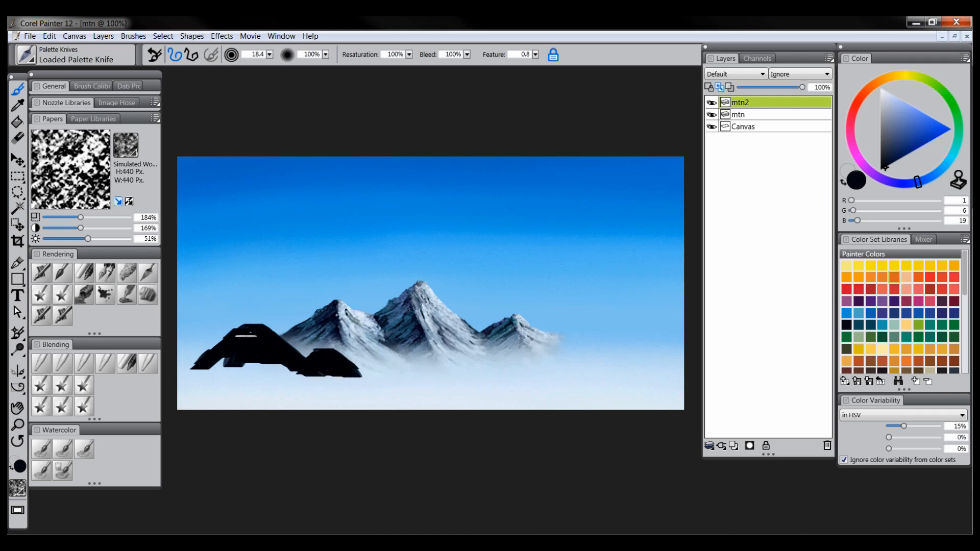
{"action": "mouse_move", "coordinate": [227, 356]}
{"action": "left_mouse_down"}
{"action": "mouse_move", "coordinate": [192, 369]}
{"action": "mouse_move", "coordinate": [226, 351]}
{"action": "mouse_move", "coordinate": [215, 350]}
{"action": "mouse_move", "coordinate": [224, 341]}
{"action": "left_mouse_up"}
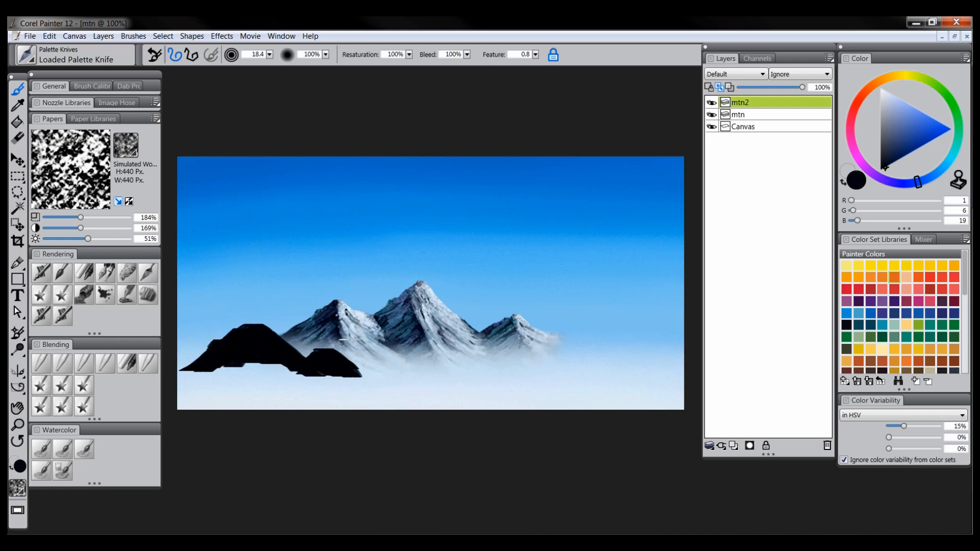
Paint the right foreground mountain silhouettes in the same dark colour and extend the outer slopes of both groups.
{"action": "mouse_move", "coordinate": [519, 366]}
{"action": "left_mouse_down"}
{"action": "mouse_move", "coordinate": [592, 358]}
{"action": "mouse_move", "coordinate": [568, 359]}
{"action": "mouse_move", "coordinate": [553, 346]}
{"action": "mouse_move", "coordinate": [522, 360]}
{"action": "mouse_move", "coordinate": [544, 346]}
{"action": "mouse_move", "coordinate": [557, 349]}
{"action": "mouse_move", "coordinate": [553, 361]}
{"action": "mouse_move", "coordinate": [560, 350]}
{"action": "mouse_move", "coordinate": [605, 366]}
{"action": "mouse_move", "coordinate": [630, 355]}
{"action": "mouse_move", "coordinate": [653, 369]}
{"action": "mouse_move", "coordinate": [612, 363]}
{"action": "left_mouse_up"}
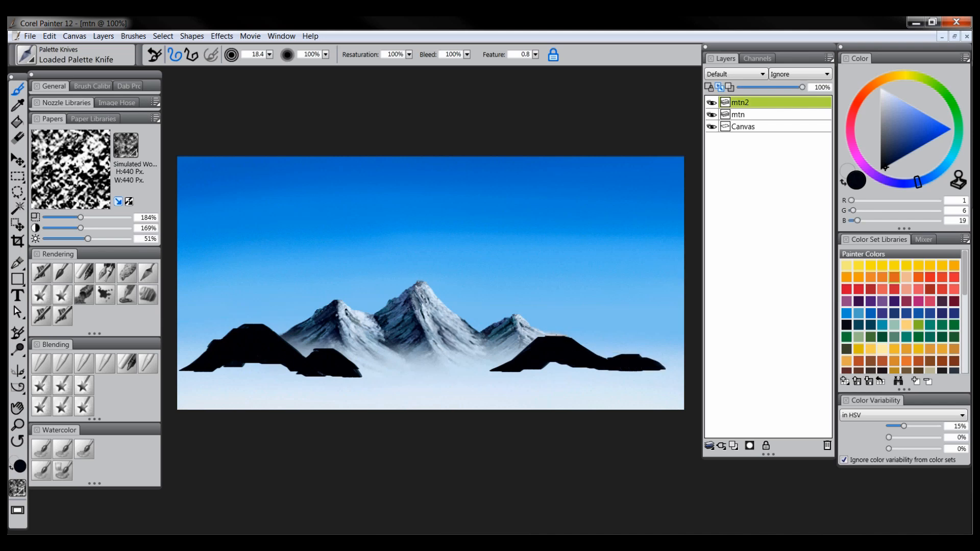
{"action": "left_click_drag", "start_coordinate": [510, 371], "coordinate": [483, 373]}
{"action": "mouse_move", "coordinate": [633, 367]}
{"action": "left_mouse_down"}
{"action": "mouse_move", "coordinate": [666, 371]}
{"action": "mouse_move", "coordinate": [658, 369]}
{"action": "left_mouse_up"}
{"action": "left_click_drag", "start_coordinate": [367, 372], "coordinate": [355, 373]}
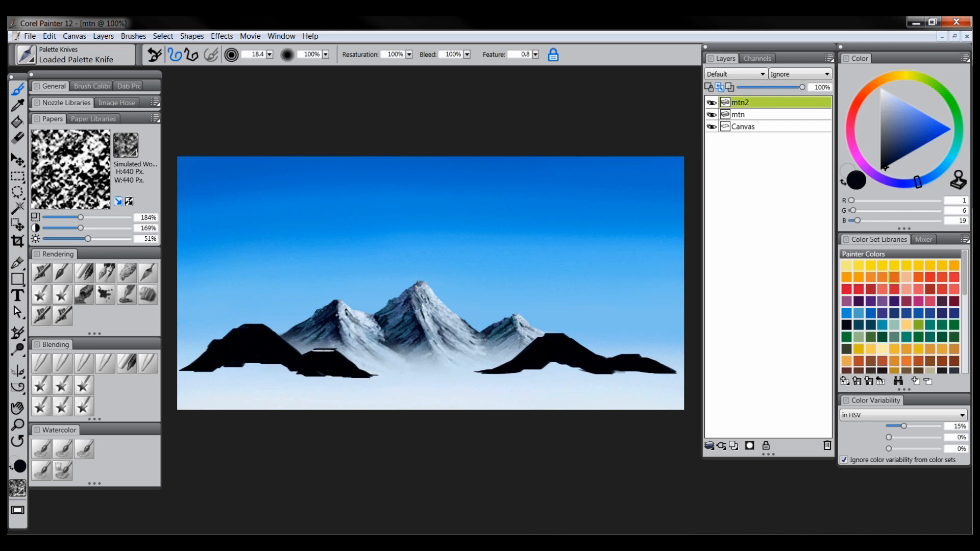
{"action": "mouse_move", "coordinate": [255, 356]}
{"action": "left_mouse_down"}
{"action": "mouse_move", "coordinate": [247, 363]}
{"action": "mouse_move", "coordinate": [281, 355]}
{"action": "left_mouse_up"}
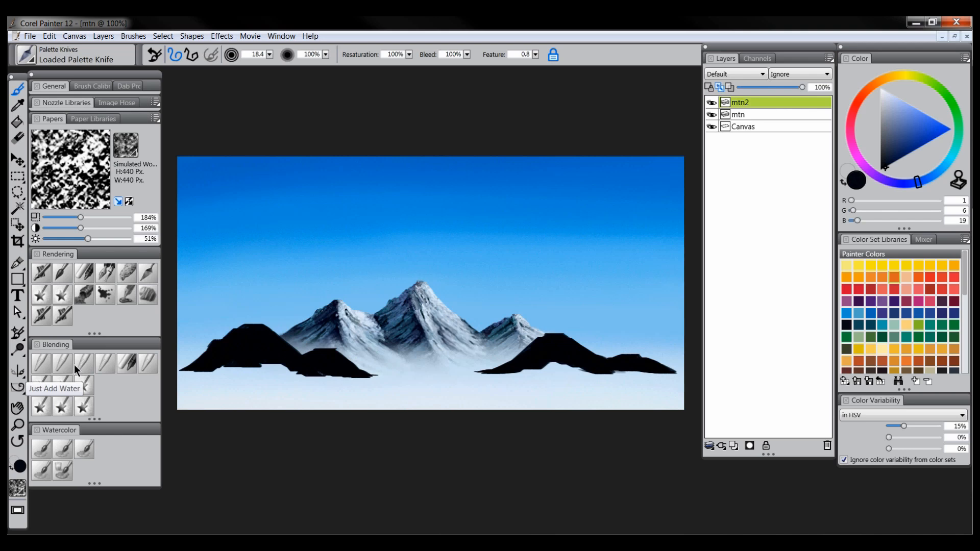
Smudge the bases of both foreground mountain groups into the mist with the Just Add Water blender at size 24.8.
{"action": "left_click", "coordinate": [92, 365]}
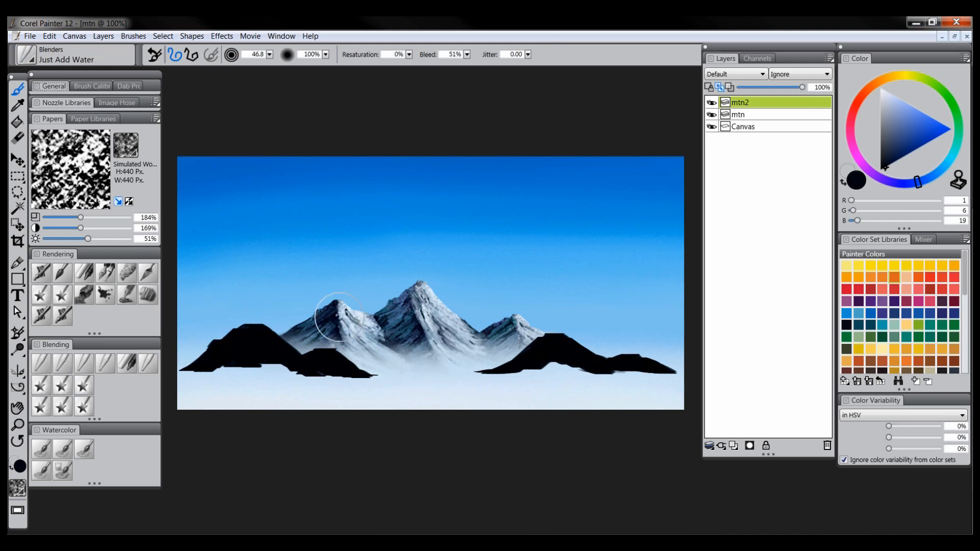
{"action": "key", "text": "bracketleft"}
{"action": "key", "text": "bracketleft"}
{"action": "key", "text": "bracketleft"}
{"action": "key", "text": "bracketleft"}
{"action": "key", "text": "bracketleft"}
{"action": "key", "text": "bracketleft"}
{"action": "key", "text": "bracketleft"}
{"action": "key", "text": "bracketleft"}
{"action": "key", "text": "bracketleft"}
{"action": "key", "text": "bracketleft"}
{"action": "key", "text": "bracketleft"}
{"action": "mouse_move", "coordinate": [233, 355]}
{"action": "left_mouse_down"}
{"action": "mouse_move", "coordinate": [175, 368]}
{"action": "mouse_move", "coordinate": [273, 366]}
{"action": "mouse_move", "coordinate": [365, 382]}
{"action": "mouse_move", "coordinate": [286, 367]}
{"action": "mouse_move", "coordinate": [249, 385]}
{"action": "mouse_move", "coordinate": [214, 376]}
{"action": "mouse_move", "coordinate": [173, 388]}
{"action": "left_mouse_up"}
{"action": "left_click_drag", "start_coordinate": [523, 376], "coordinate": [486, 383]}
{"action": "mouse_move", "coordinate": [454, 378]}
{"action": "left_mouse_down"}
{"action": "mouse_move", "coordinate": [553, 346]}
{"action": "mouse_move", "coordinate": [568, 376]}
{"action": "mouse_move", "coordinate": [589, 366]}
{"action": "mouse_move", "coordinate": [673, 377]}
{"action": "mouse_move", "coordinate": [558, 361]}
{"action": "mouse_move", "coordinate": [482, 376]}
{"action": "mouse_move", "coordinate": [567, 361]}
{"action": "mouse_move", "coordinate": [525, 348]}
{"action": "left_mouse_up"}
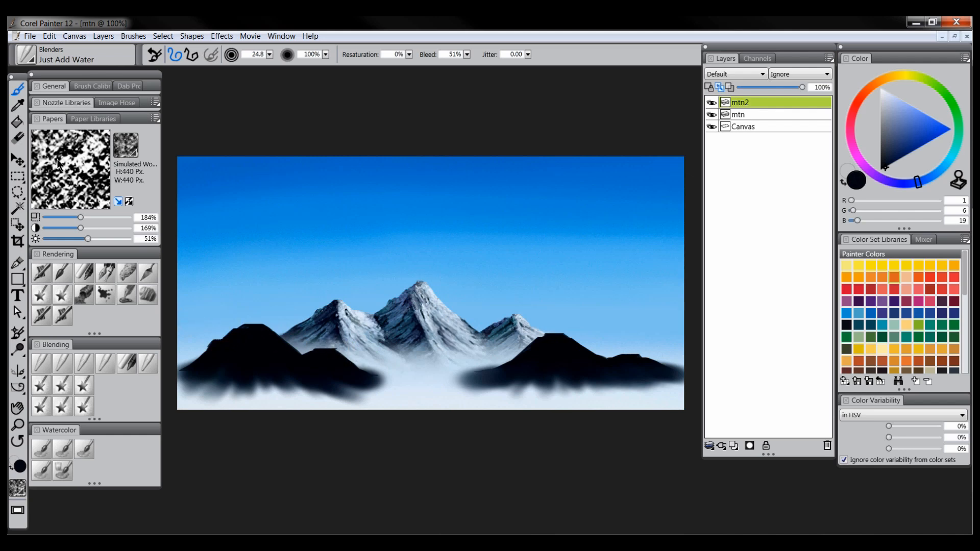
Preserve the mtn2 layer's transparency and chalk sampled pale blue RGB 184, 198, 218 onto the right foreground mountains with Square Chalk.
{"action": "left_click", "coordinate": [18, 138]}
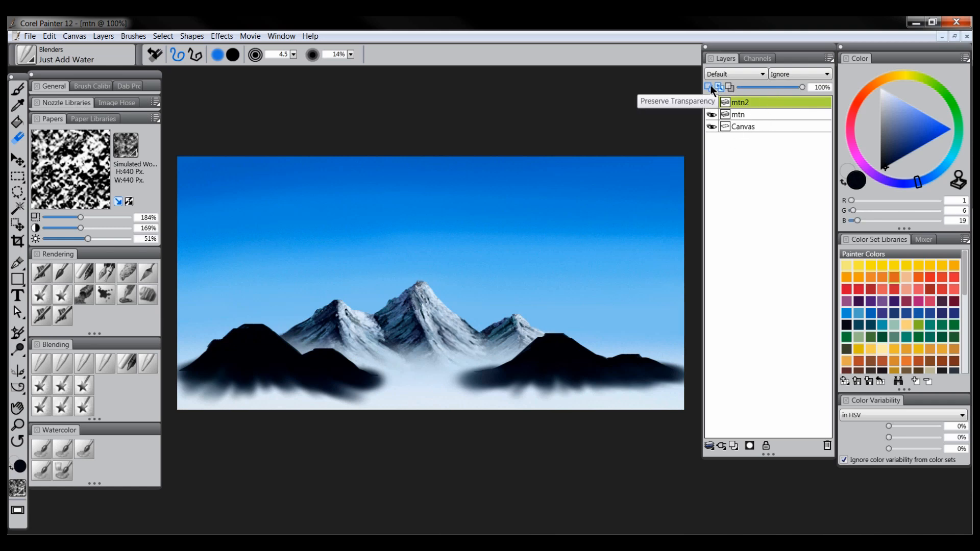
{"action": "left_click", "coordinate": [84, 274]}
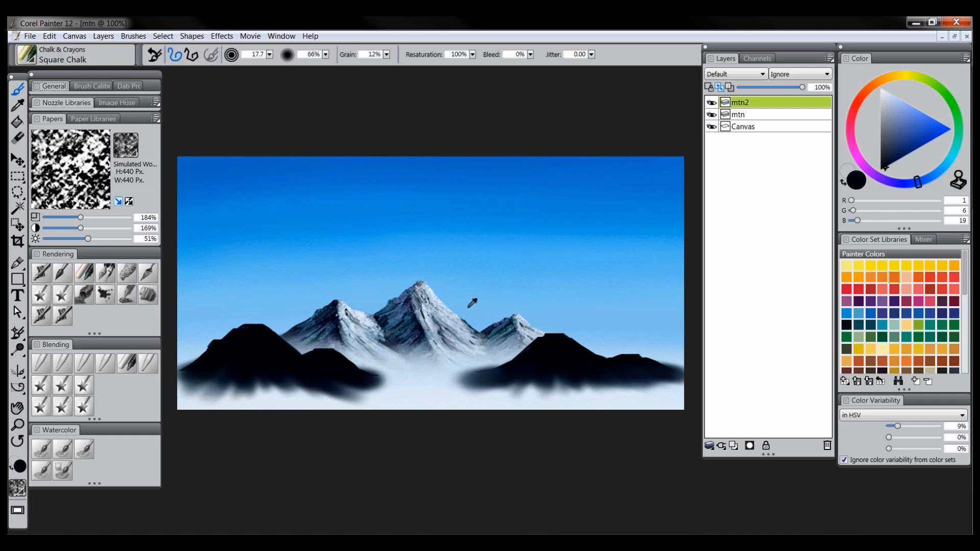
{"action": "left_click", "coordinate": [439, 313], "text": "alt"}
{"action": "key", "text": "bracketright"}
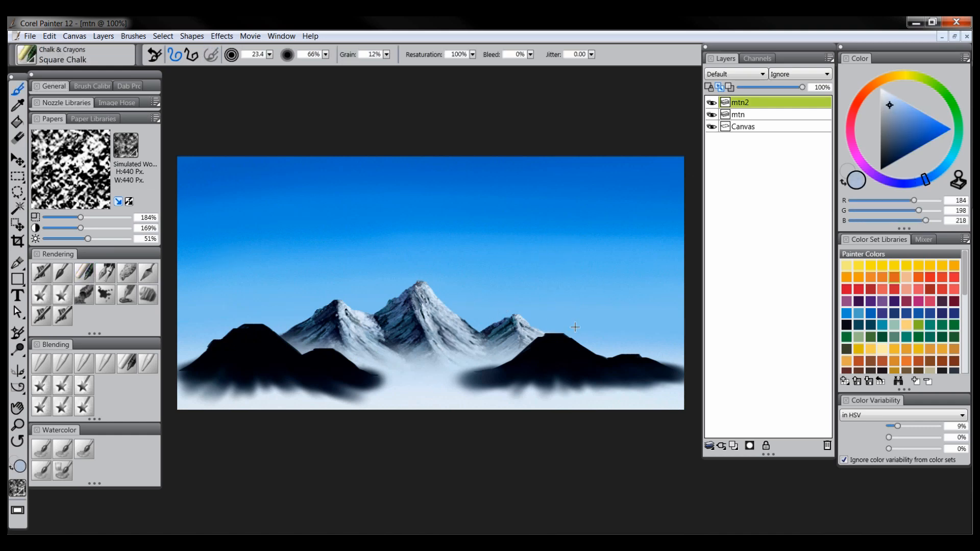
{"action": "left_click_drag", "start_coordinate": [547, 319], "coordinate": [592, 353]}
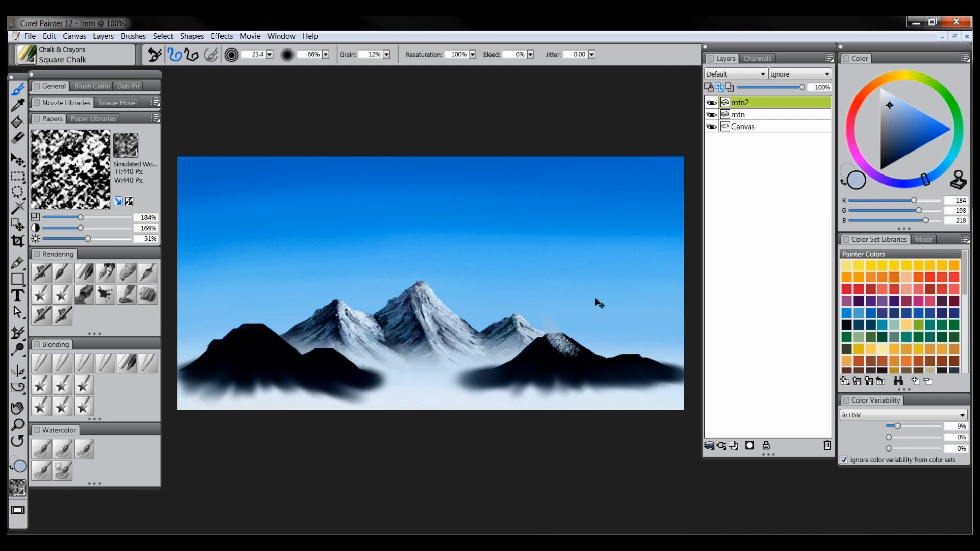
{"action": "key", "text": "ctrl+z"}
{"action": "mouse_move", "coordinate": [548, 329]}
{"action": "left_mouse_down"}
{"action": "mouse_move", "coordinate": [575, 338]}
{"action": "mouse_move", "coordinate": [587, 360]}
{"action": "mouse_move", "coordinate": [598, 356]}
{"action": "mouse_move", "coordinate": [553, 325]}
{"action": "mouse_move", "coordinate": [609, 359]}
{"action": "mouse_move", "coordinate": [597, 342]}
{"action": "mouse_move", "coordinate": [623, 373]}
{"action": "mouse_move", "coordinate": [600, 377]}
{"action": "mouse_move", "coordinate": [631, 345]}
{"action": "mouse_move", "coordinate": [655, 371]}
{"action": "mouse_move", "coordinate": [680, 377]}
{"action": "mouse_move", "coordinate": [654, 357]}
{"action": "left_mouse_up"}
{"action": "mouse_move", "coordinate": [545, 343]}
{"action": "left_mouse_down"}
{"action": "mouse_move", "coordinate": [503, 359]}
{"action": "mouse_move", "coordinate": [535, 381]}
{"action": "left_mouse_up"}
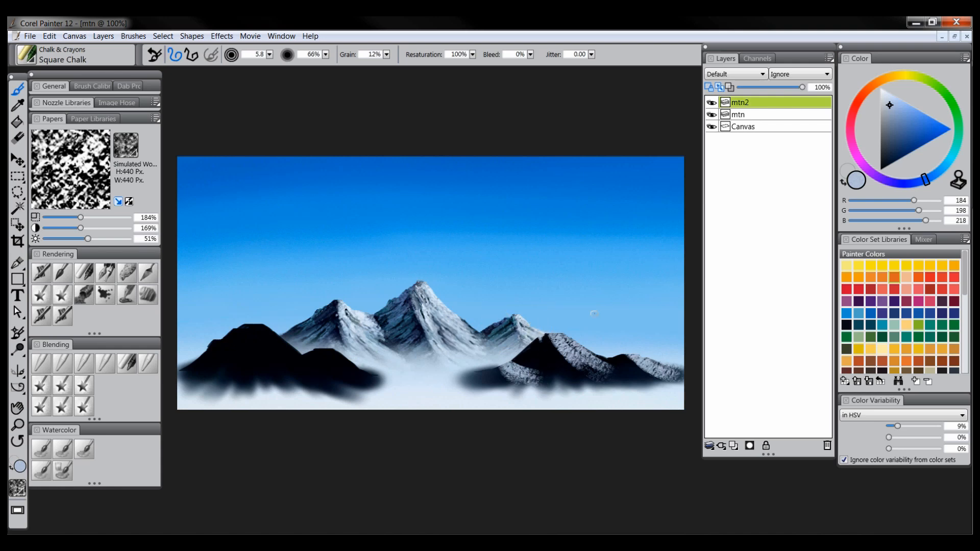
Chalk the same pale blue snow texture onto the lit slopes of the left foreground mountains.
{"action": "mouse_move", "coordinate": [297, 342]}
{"action": "left_mouse_down"}
{"action": "mouse_move", "coordinate": [324, 342]}
{"action": "mouse_move", "coordinate": [345, 373]}
{"action": "mouse_move", "coordinate": [373, 376]}
{"action": "left_mouse_up"}
{"action": "mouse_move", "coordinate": [250, 321]}
{"action": "left_mouse_down"}
{"action": "mouse_move", "coordinate": [284, 358]}
{"action": "mouse_move", "coordinate": [295, 354]}
{"action": "mouse_move", "coordinate": [285, 338]}
{"action": "mouse_move", "coordinate": [258, 335]}
{"action": "mouse_move", "coordinate": [269, 356]}
{"action": "mouse_move", "coordinate": [332, 382]}
{"action": "left_mouse_up"}
{"action": "key", "text": "bracketleft"}
{"action": "key", "text": "bracketleft"}
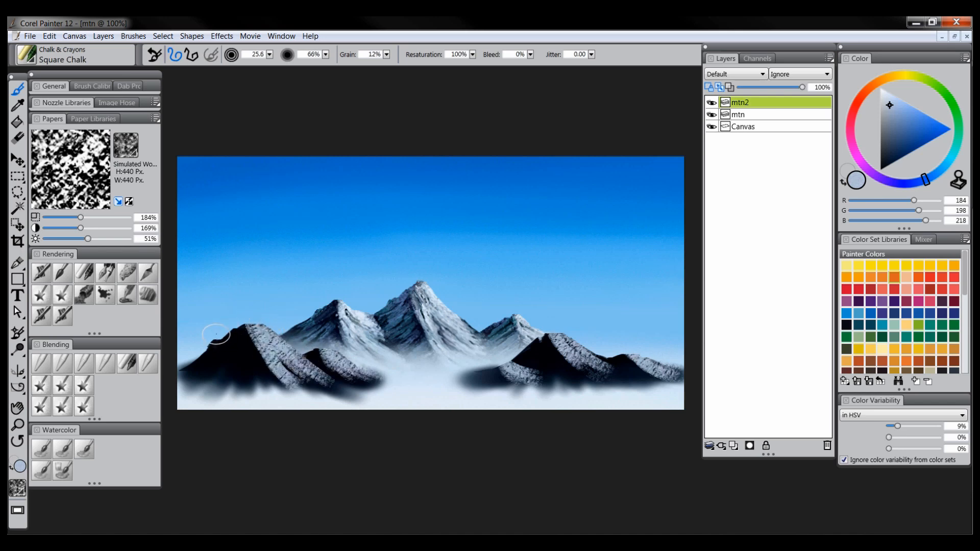
{"action": "left_click_drag", "start_coordinate": [214, 338], "coordinate": [221, 341]}
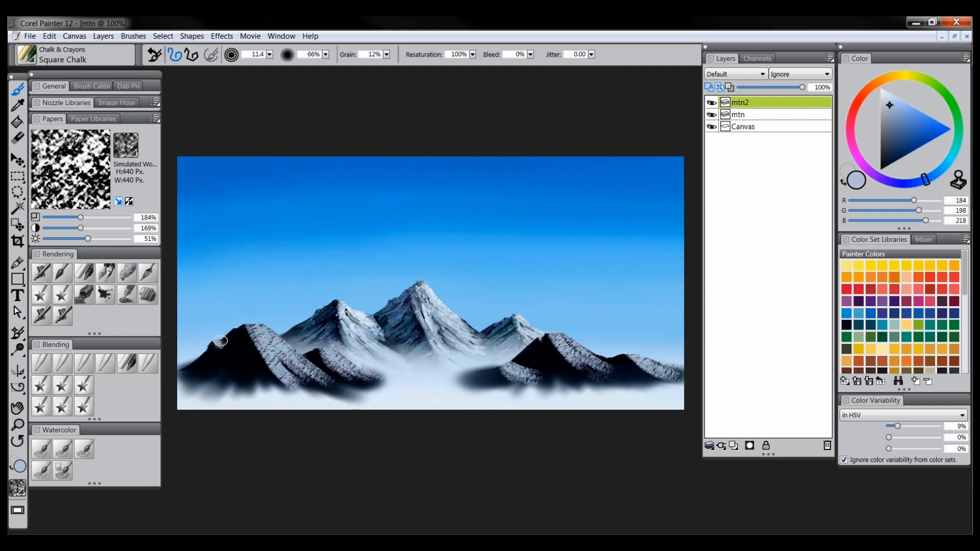
Set the paper scale to 368% and contrast to 351%, and chalk coarser snow texture over both foreground mountain groups.
{"action": "left_click", "coordinate": [121, 218]}
{"action": "left_click", "coordinate": [118, 228]}
{"action": "key", "text": "bracketright"}
{"action": "key", "text": "bracketright"}
{"action": "mouse_move", "coordinate": [253, 329]}
{"action": "left_mouse_down"}
{"action": "mouse_move", "coordinate": [298, 379]}
{"action": "mouse_move", "coordinate": [307, 360]}
{"action": "left_mouse_up"}
{"action": "mouse_move", "coordinate": [549, 339]}
{"action": "left_mouse_down"}
{"action": "mouse_move", "coordinate": [571, 364]}
{"action": "mouse_move", "coordinate": [655, 373]}
{"action": "left_mouse_up"}
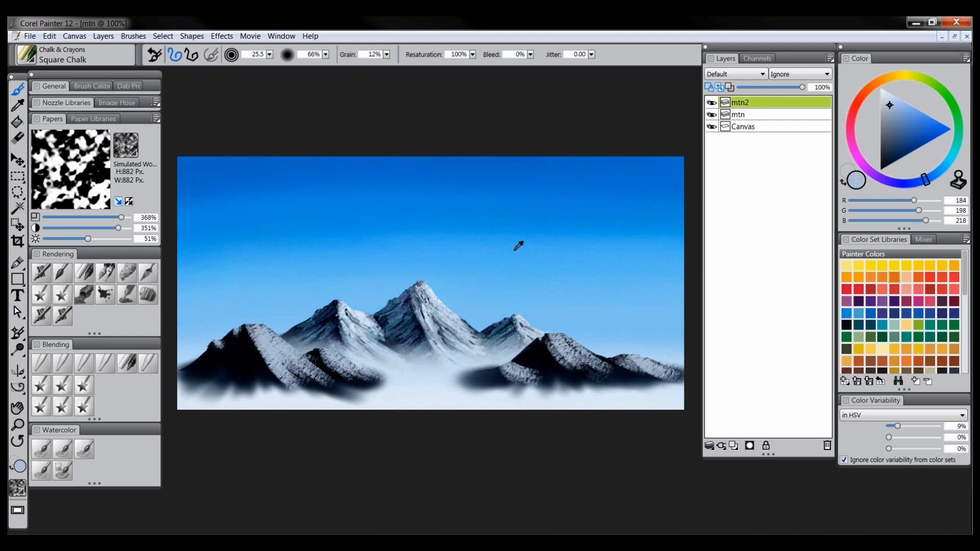
Chalk muted blue RGB 130, 159, 188 texture onto the shadowed slopes of the foreground mountains.
{"action": "left_click", "coordinate": [614, 223], "text": "alt"}
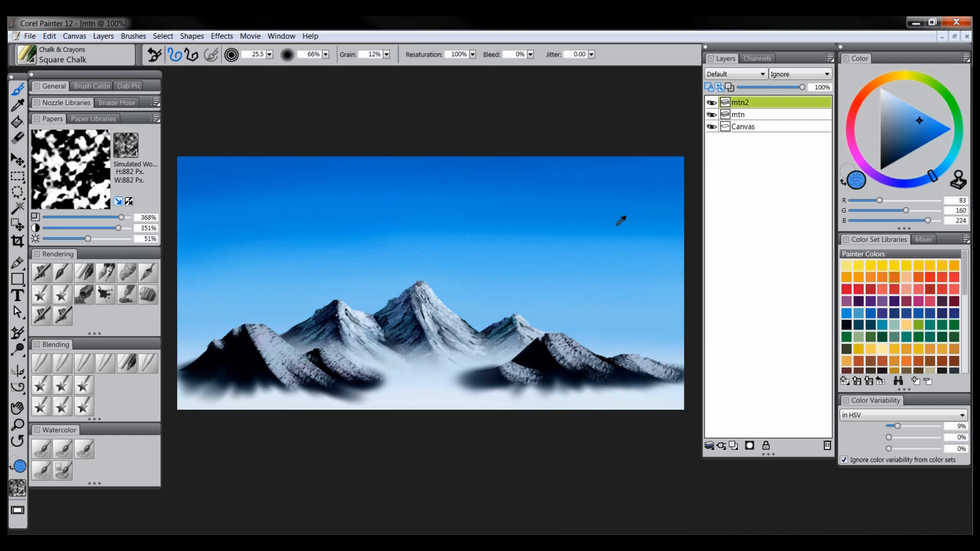
{"action": "left_click", "coordinate": [901, 119]}
{"action": "mouse_move", "coordinate": [515, 338]}
{"action": "left_mouse_down"}
{"action": "mouse_move", "coordinate": [552, 349]}
{"action": "mouse_move", "coordinate": [534, 362]}
{"action": "mouse_move", "coordinate": [538, 372]}
{"action": "mouse_move", "coordinate": [564, 360]}
{"action": "mouse_move", "coordinate": [467, 380]}
{"action": "left_mouse_up"}
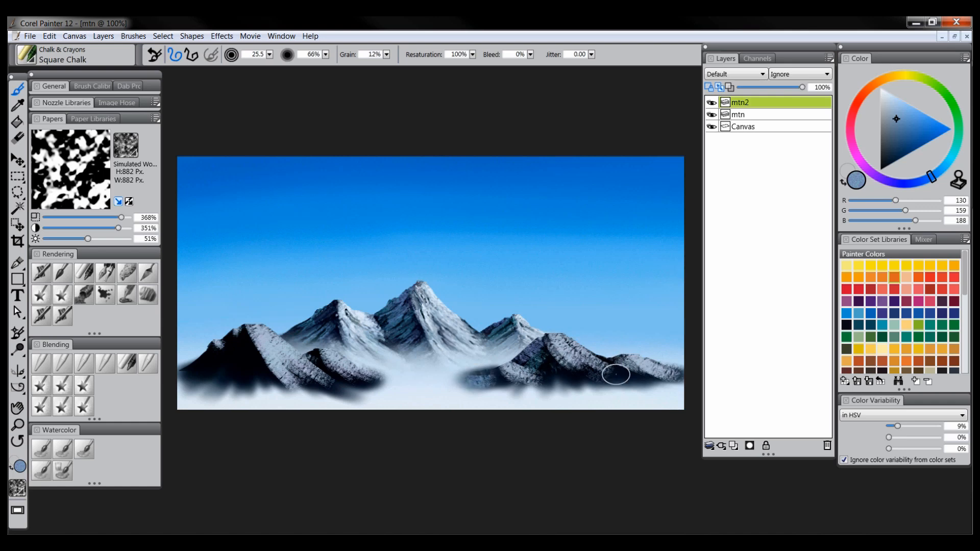
{"action": "left_click_drag", "start_coordinate": [626, 372], "coordinate": [634, 378]}
{"action": "mouse_move", "coordinate": [249, 353]}
{"action": "left_mouse_down"}
{"action": "mouse_move", "coordinate": [216, 345]}
{"action": "mouse_move", "coordinate": [220, 374]}
{"action": "mouse_move", "coordinate": [259, 345]}
{"action": "mouse_move", "coordinate": [257, 363]}
{"action": "mouse_move", "coordinate": [271, 381]}
{"action": "mouse_move", "coordinate": [328, 362]}
{"action": "mouse_move", "coordinate": [330, 379]}
{"action": "mouse_move", "coordinate": [352, 373]}
{"action": "left_mouse_up"}
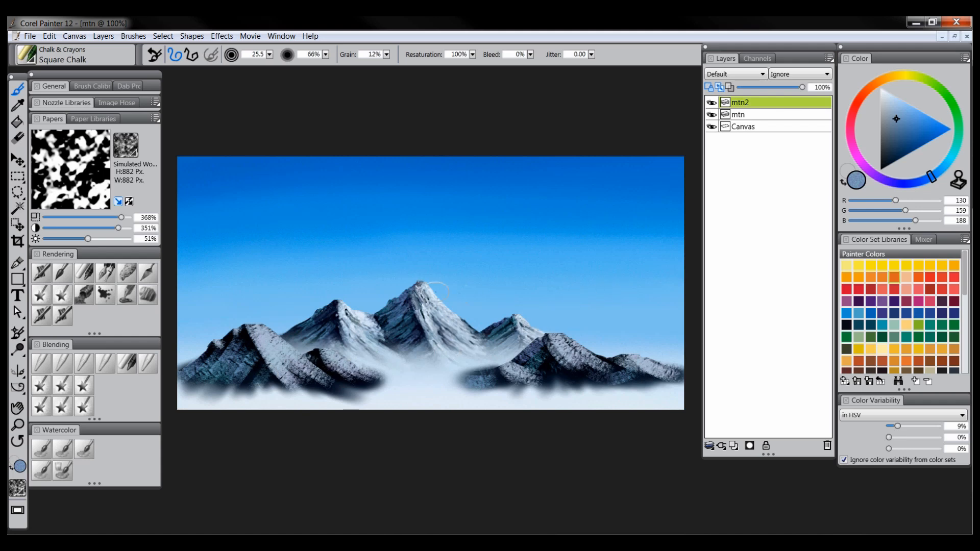
Sample near-white blue RGB 225, 237, 249 from the central peak and chalk bright highlights on the foreground mountains.
{"action": "left_click", "coordinate": [433, 290], "text": "alt"}
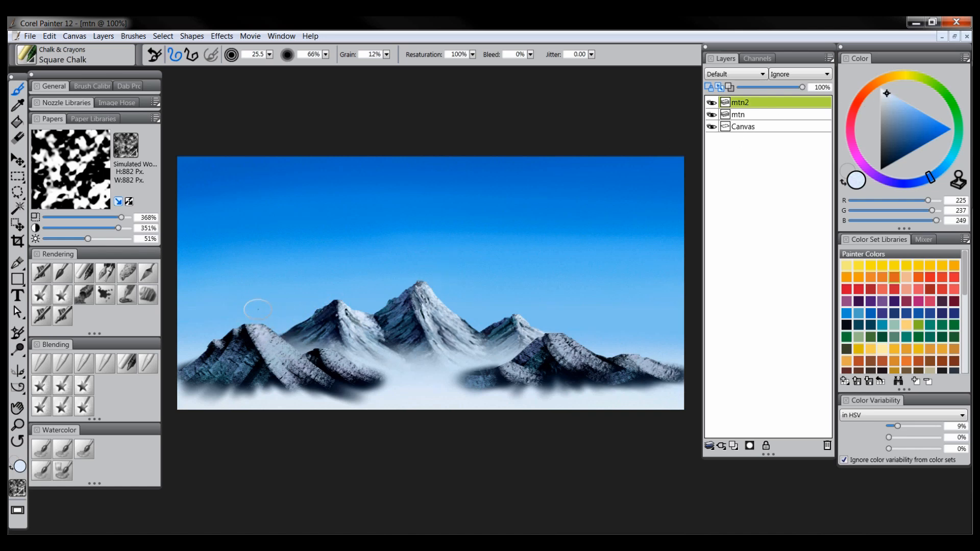
{"action": "left_click_drag", "start_coordinate": [329, 351], "coordinate": [338, 365]}
{"action": "left_click_drag", "start_coordinate": [553, 332], "coordinate": [581, 343]}
{"action": "left_click_drag", "start_coordinate": [512, 355], "coordinate": [523, 368]}
{"action": "mouse_move", "coordinate": [624, 361]}
{"action": "left_mouse_down"}
{"action": "mouse_move", "coordinate": [677, 369]}
{"action": "mouse_move", "coordinate": [660, 358]}
{"action": "left_mouse_up"}
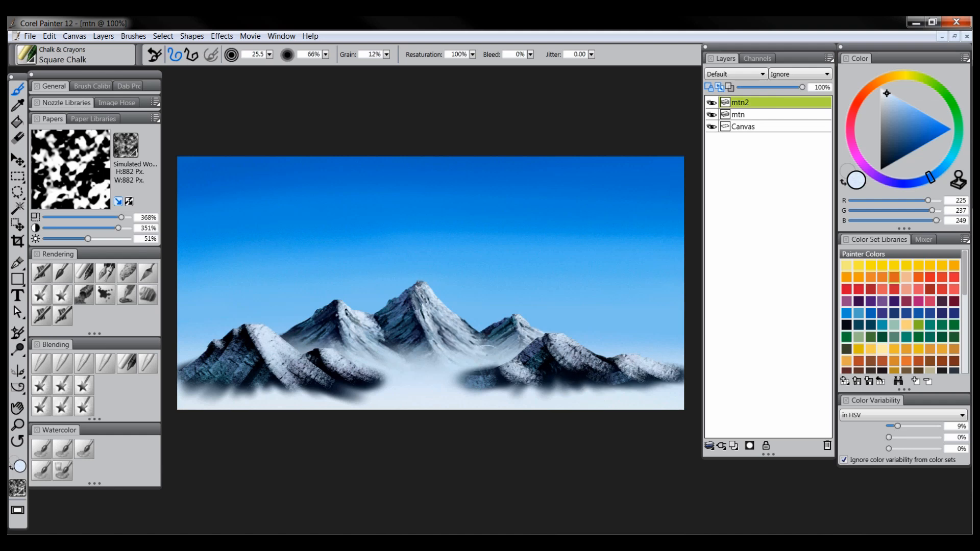
Draw dark rock cracks in sampled RGB 3, 11, 18 across the foreground mountains with the Scratchboard Tool.
{"action": "left_click", "coordinate": [105, 275]}
{"action": "left_click", "coordinate": [248, 337], "text": "alt"}
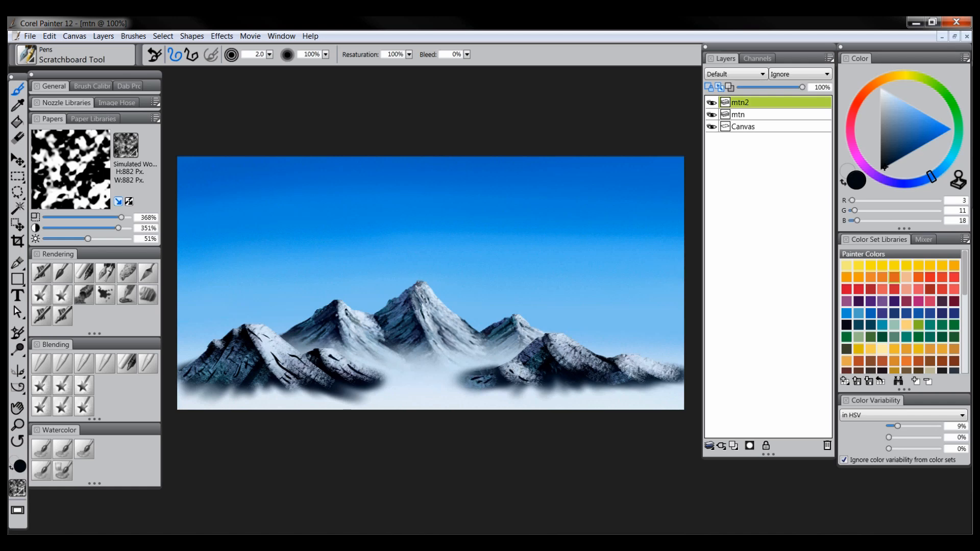
{"action": "left_click_drag", "start_coordinate": [549, 343], "coordinate": [578, 366]}
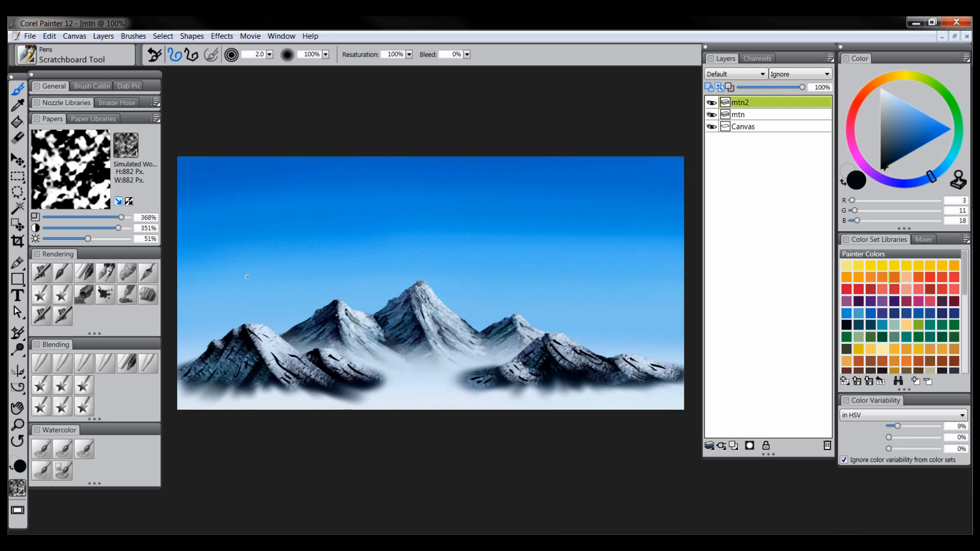
Blend the cracks and snow on the foreground mountains with the Coarse Oily Blender along the slopes.
{"action": "left_click", "coordinate": [62, 364]}
{"action": "left_click_drag", "start_coordinate": [268, 335], "coordinate": [273, 346]}
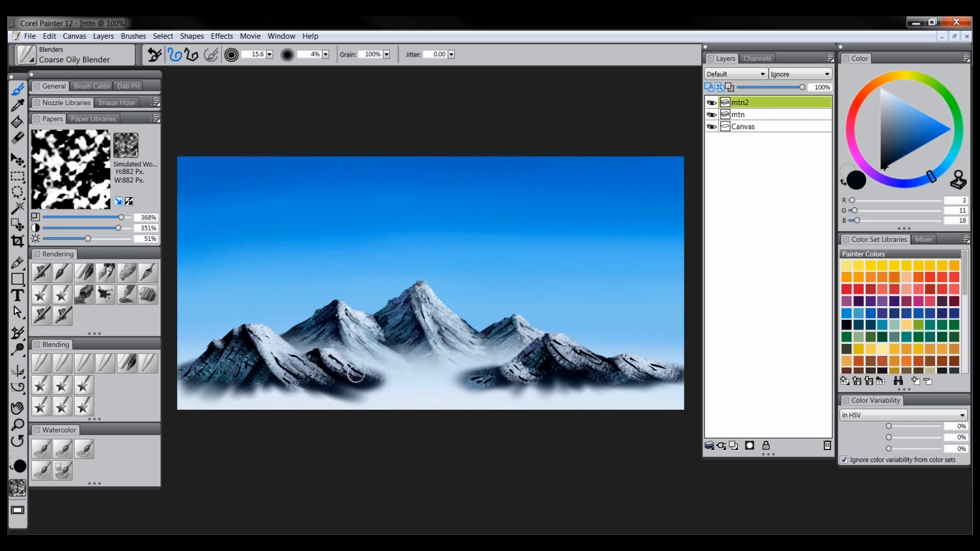
{"action": "left_click_drag", "start_coordinate": [522, 368], "coordinate": [550, 382]}
{"action": "mouse_move", "coordinate": [557, 343]}
{"action": "left_mouse_down"}
{"action": "mouse_move", "coordinate": [602, 378]}
{"action": "mouse_move", "coordinate": [589, 372]}
{"action": "left_mouse_up"}
{"action": "mouse_move", "coordinate": [575, 351]}
{"action": "left_mouse_down"}
{"action": "mouse_move", "coordinate": [675, 375]}
{"action": "mouse_move", "coordinate": [633, 360]}
{"action": "left_mouse_up"}
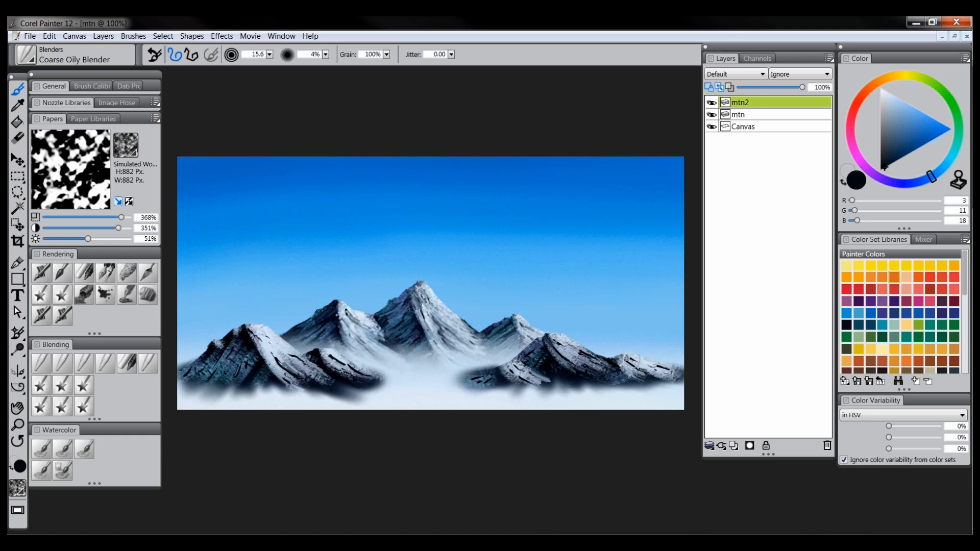
Set the paper scale to 188% and contrast to 159%, and blend the foreground mountains' rock detail further.
{"action": "left_click", "coordinate": [82, 218]}
{"action": "left_click", "coordinate": [79, 228]}
{"action": "mouse_move", "coordinate": [186, 379]}
{"action": "left_mouse_down"}
{"action": "mouse_move", "coordinate": [226, 350]}
{"action": "mouse_move", "coordinate": [209, 383]}
{"action": "mouse_move", "coordinate": [249, 347]}
{"action": "mouse_move", "coordinate": [241, 376]}
{"action": "mouse_move", "coordinate": [250, 393]}
{"action": "mouse_move", "coordinate": [238, 352]}
{"action": "mouse_move", "coordinate": [229, 356]}
{"action": "mouse_move", "coordinate": [265, 370]}
{"action": "mouse_move", "coordinate": [334, 374]}
{"action": "left_mouse_up"}
{"action": "mouse_move", "coordinate": [510, 373]}
{"action": "left_mouse_down"}
{"action": "mouse_move", "coordinate": [536, 375]}
{"action": "mouse_move", "coordinate": [475, 383]}
{"action": "left_mouse_up"}
{"action": "mouse_move", "coordinate": [541, 353]}
{"action": "left_mouse_down"}
{"action": "mouse_move", "coordinate": [595, 365]}
{"action": "mouse_move", "coordinate": [605, 362]}
{"action": "mouse_move", "coordinate": [569, 358]}
{"action": "mouse_move", "coordinate": [643, 357]}
{"action": "mouse_move", "coordinate": [660, 377]}
{"action": "mouse_move", "coordinate": [616, 379]}
{"action": "left_mouse_up"}
{"action": "left_click_drag", "start_coordinate": [560, 345], "coordinate": [565, 350]}
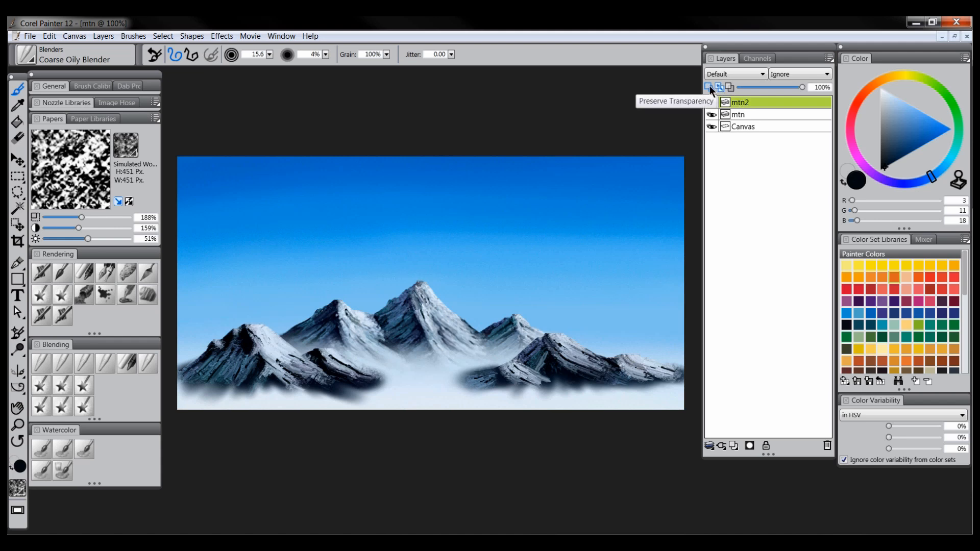
{"action": "right_click", "coordinate": [739, 101]}
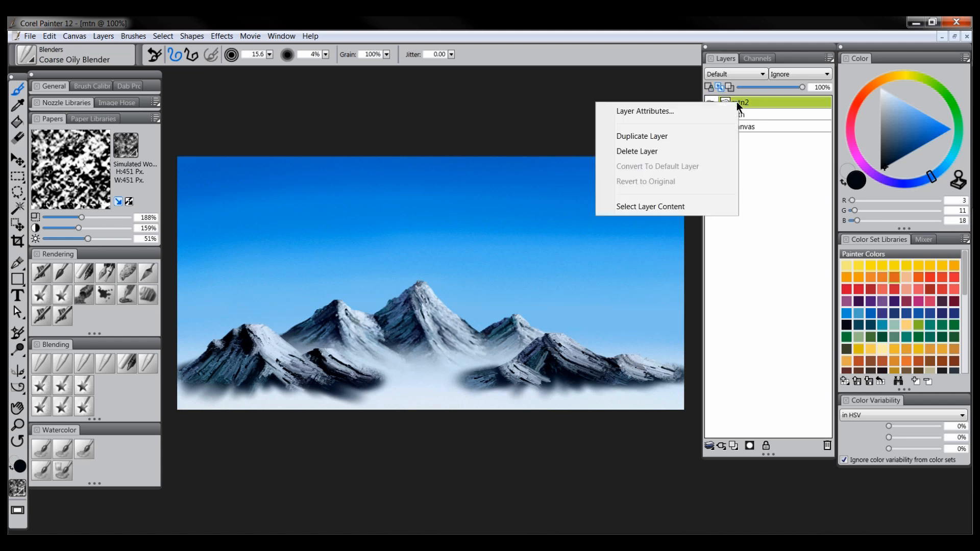
{"action": "left_click", "coordinate": [650, 208]}
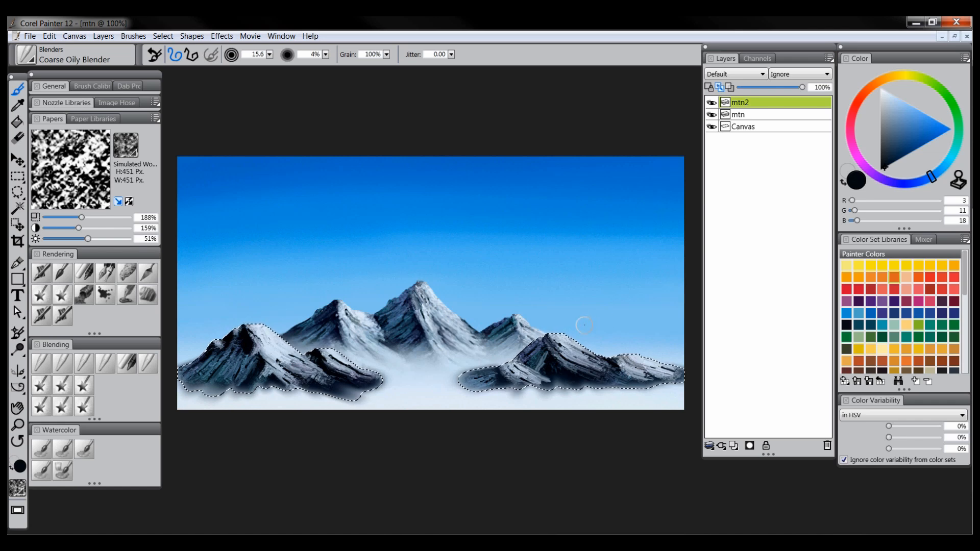
{"action": "key", "text": "ctrl+d"}
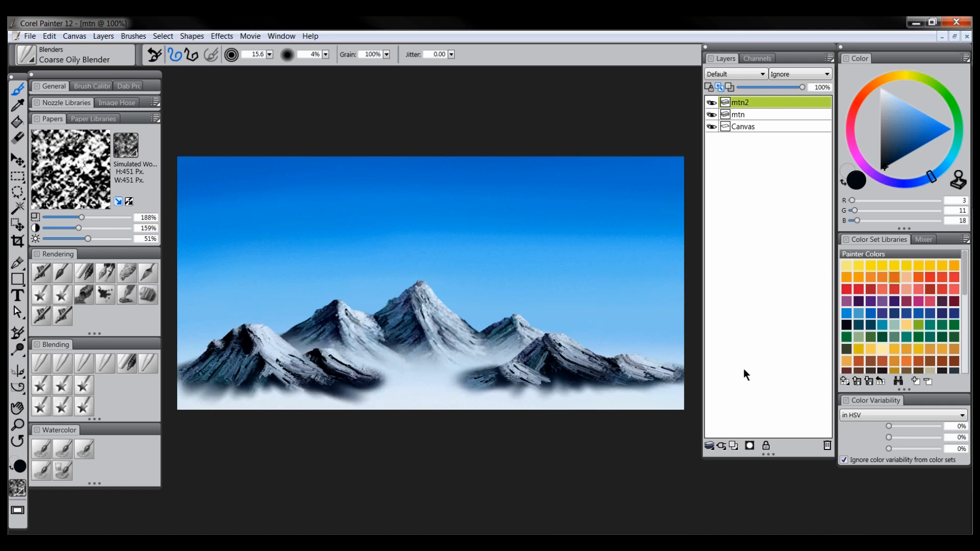
Add a new layer named tex above mtn2 and set its blending mode to Multiply.
{"action": "left_click", "coordinate": [734, 447]}
{"action": "double_click", "coordinate": [753, 104]}
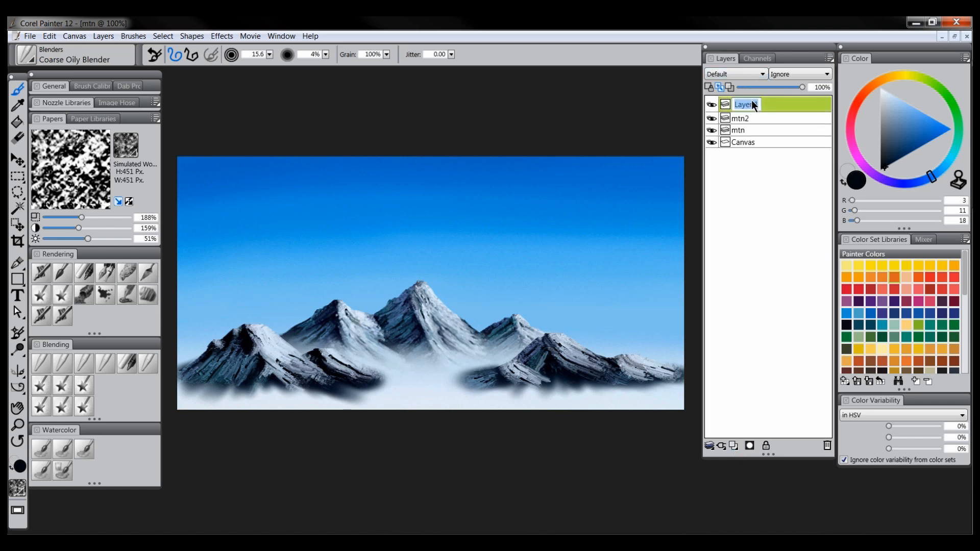
{"action": "key", "text": "Return"}
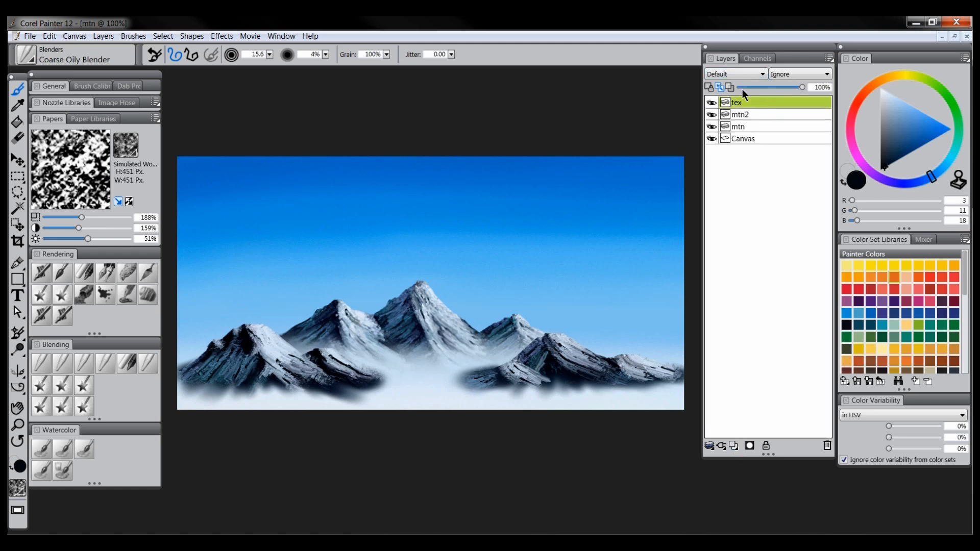
{"action": "left_click", "coordinate": [733, 74]}
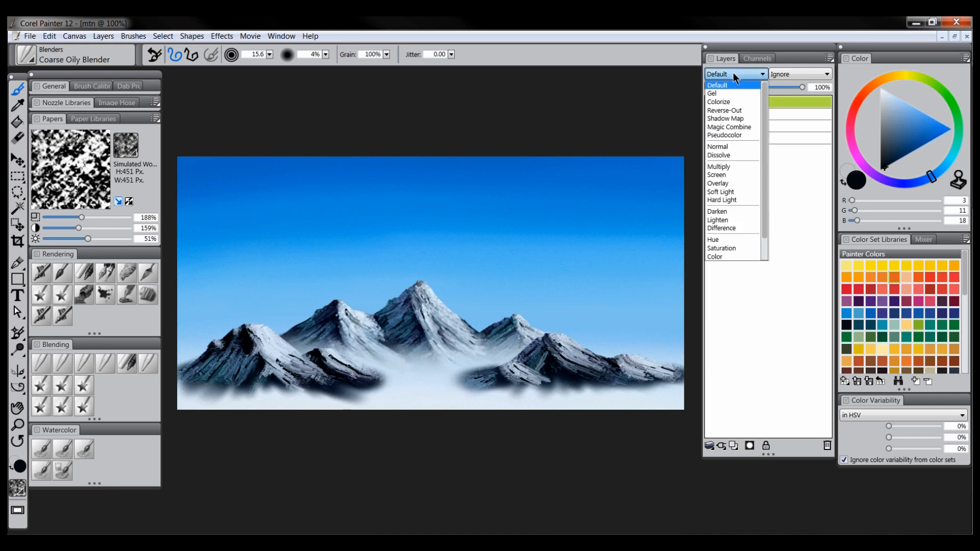
{"action": "left_click", "coordinate": [721, 166]}
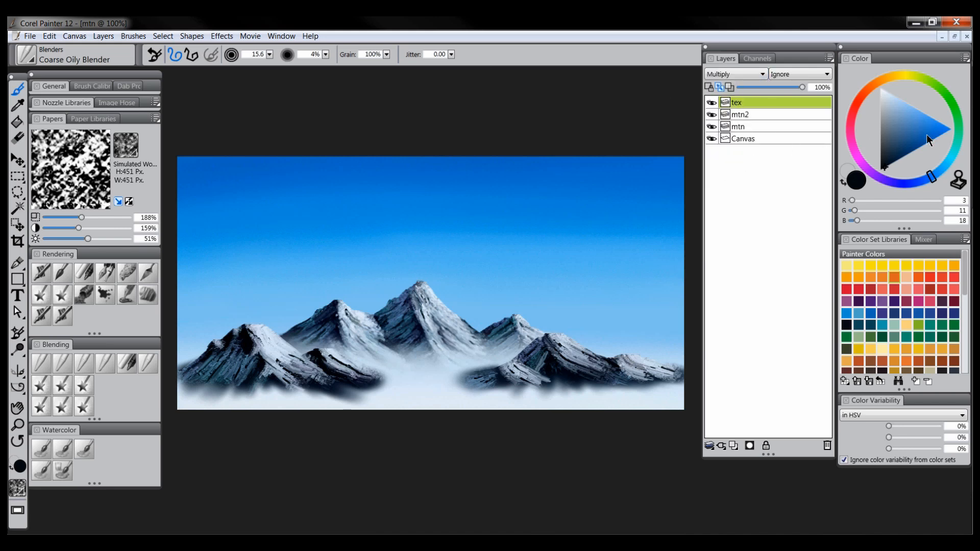
Stamp rock texture over both foreground mountain groups with the Custom Sponge in grey-blue RGB 96, 121, 146.
{"action": "left_click", "coordinate": [901, 133]}
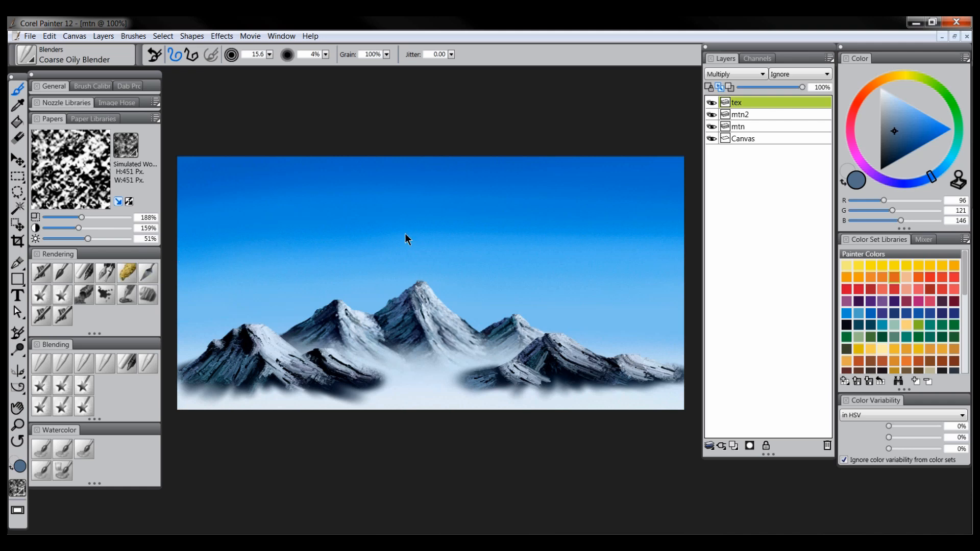
{"action": "left_click_drag", "start_coordinate": [581, 347], "coordinate": [584, 343]}
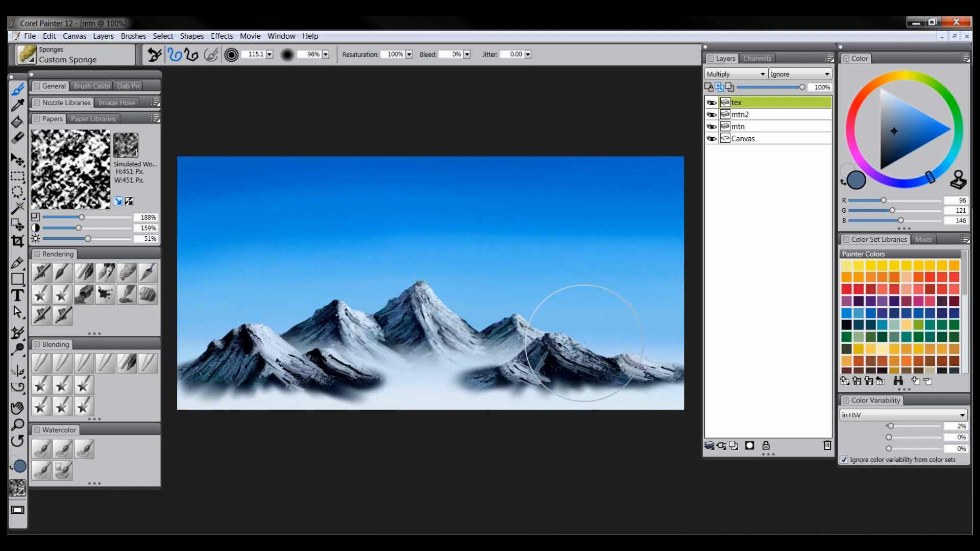
{"action": "left_click_drag", "start_coordinate": [273, 328], "coordinate": [290, 353]}
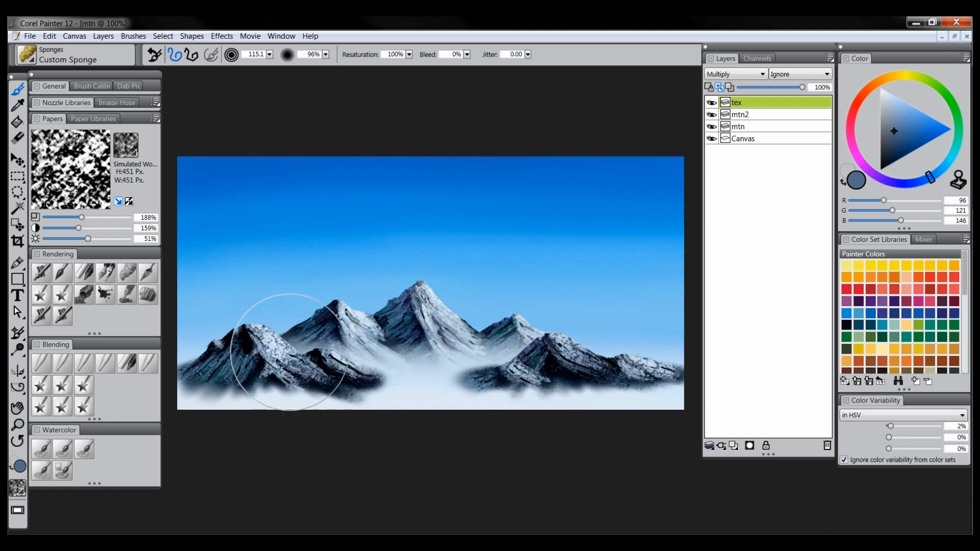
Lower the tex layer's opacity to 30% and merge it with the mtn2 layer.
{"action": "left_click_drag", "start_coordinate": [764, 88], "coordinate": [760, 89]}
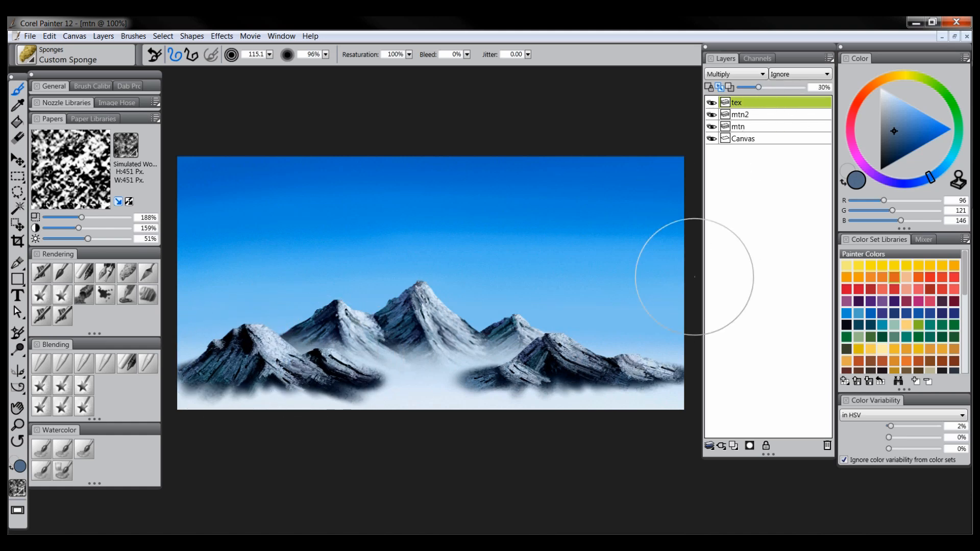
{"action": "left_click", "coordinate": [753, 115], "text": "shift"}
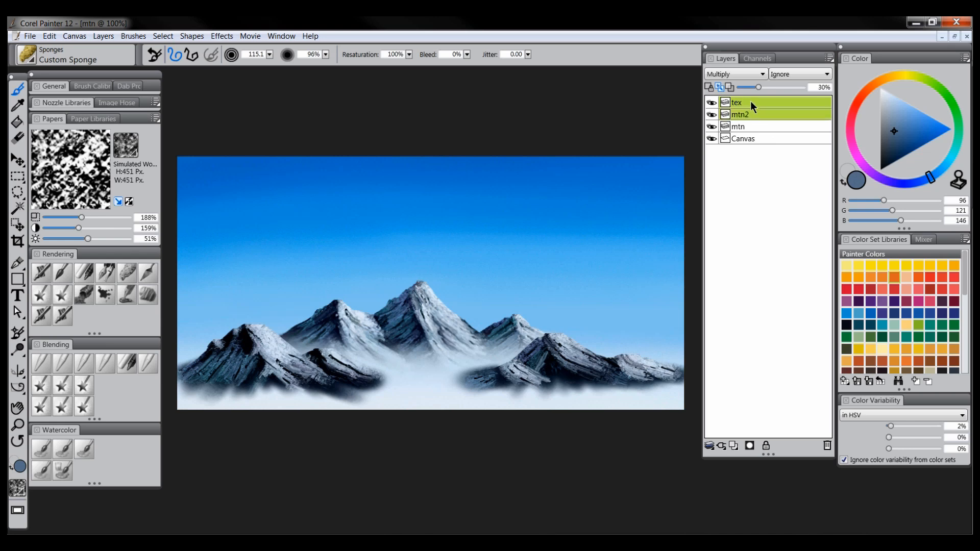
{"action": "key", "text": "ctrl+e"}
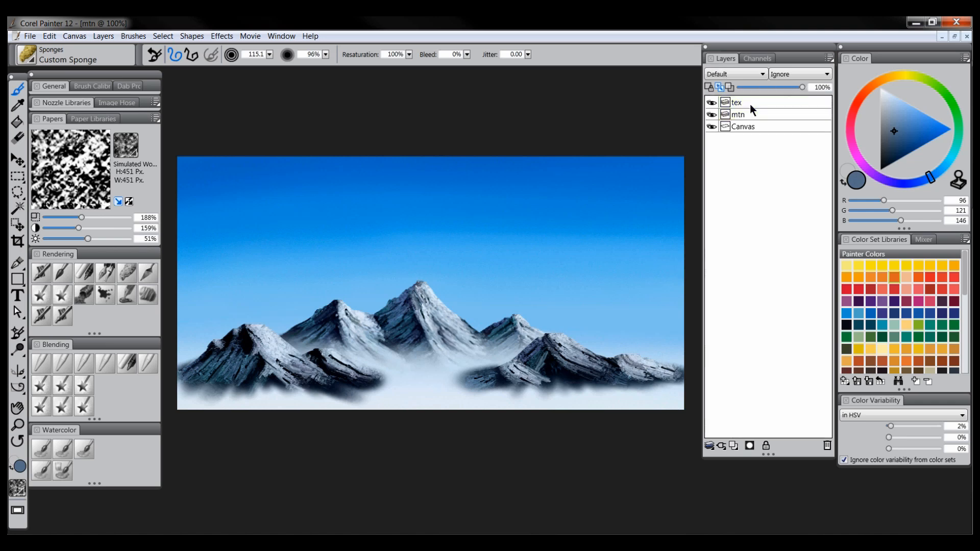
Ready the Digital Airbrush on the merged tex layer with mist colour RGB 224, 235, 249 sampled between the foreground mountains.
{"action": "left_click", "coordinate": [740, 101]}
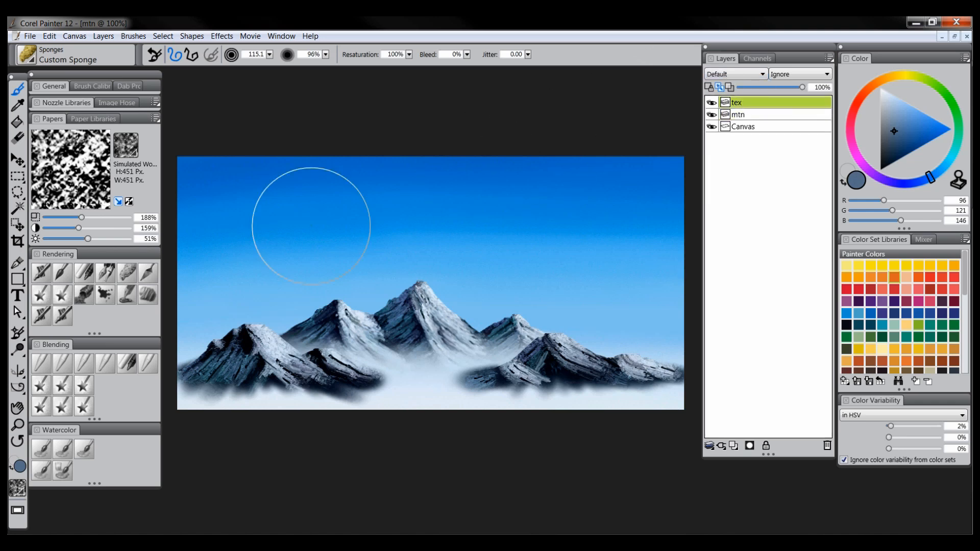
{"action": "left_click", "coordinate": [72, 275]}
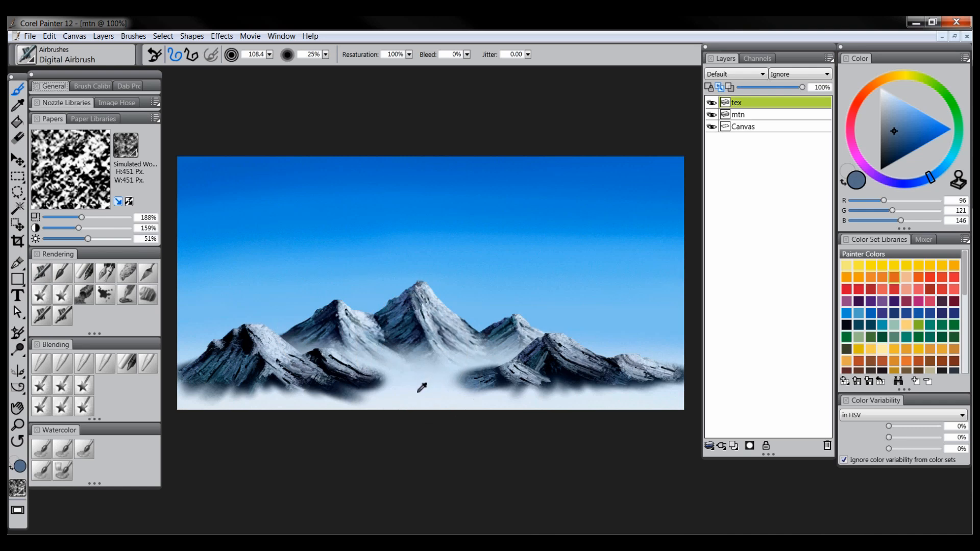
{"action": "left_click", "coordinate": [421, 386], "text": "alt"}
{"action": "mouse_move", "coordinate": [421, 386]}
{"action": "left_mouse_down"}
{"action": "mouse_move", "coordinate": [383, 401]}
{"action": "mouse_move", "coordinate": [234, 409]}
{"action": "mouse_move", "coordinate": [185, 422]}
{"action": "mouse_move", "coordinate": [230, 420]}
{"action": "left_mouse_up"}
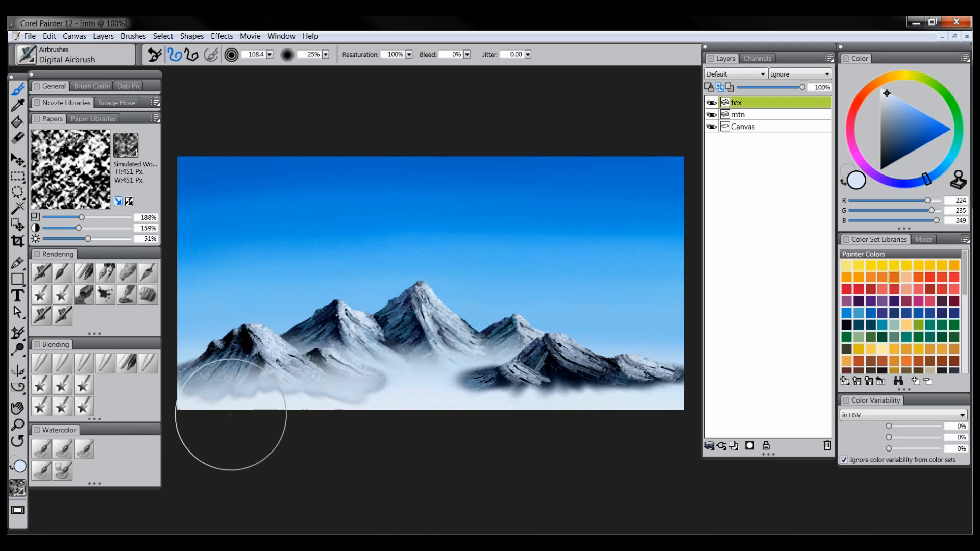
{"action": "key", "text": "ctrl+z"}
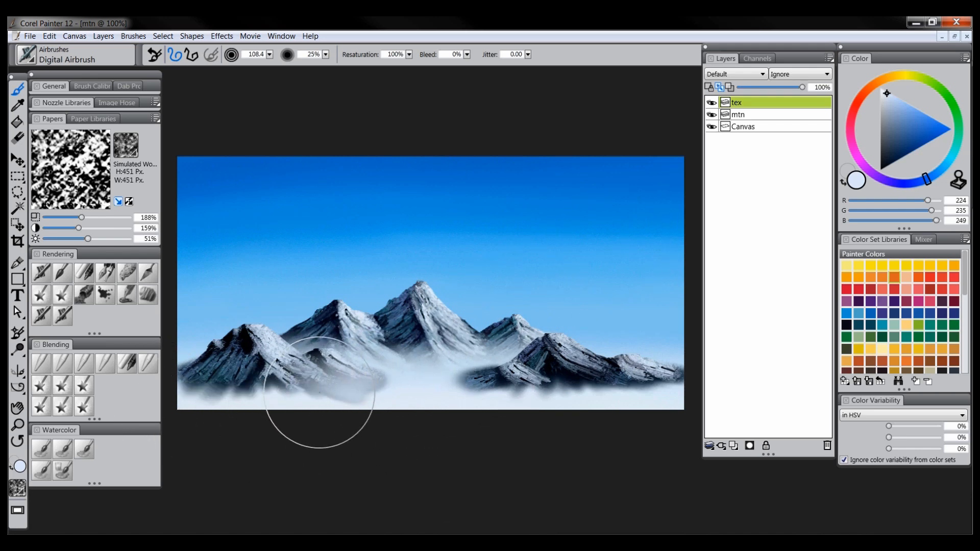
{"action": "mouse_move", "coordinate": [319, 393]}
{"action": "left_mouse_down"}
{"action": "mouse_move", "coordinate": [270, 399]}
{"action": "mouse_move", "coordinate": [219, 418]}
{"action": "mouse_move", "coordinate": [219, 407]}
{"action": "mouse_move", "coordinate": [313, 398]}
{"action": "left_mouse_up"}
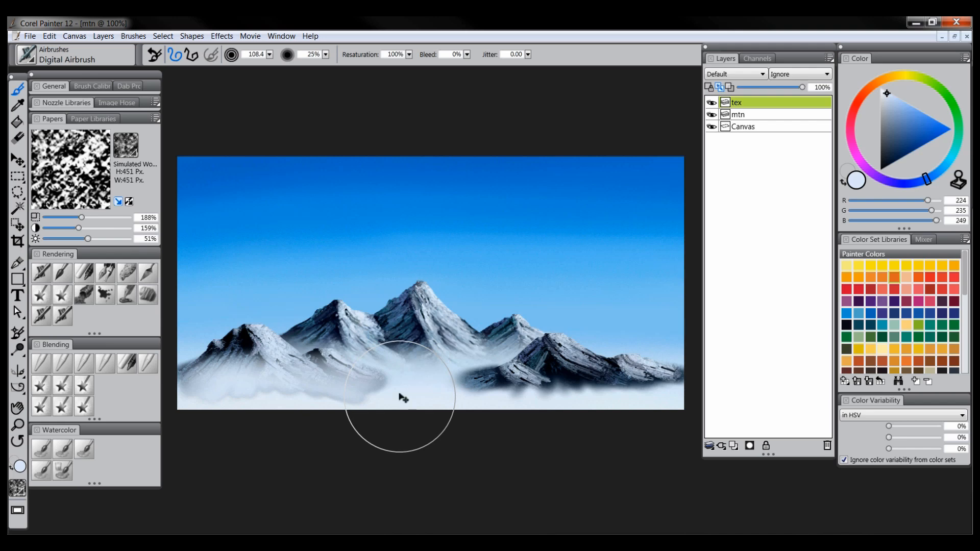
{"action": "key", "text": "ctrl+z"}
{"action": "key", "text": "ctrl+z"}
{"action": "key", "text": "ctrl+z"}
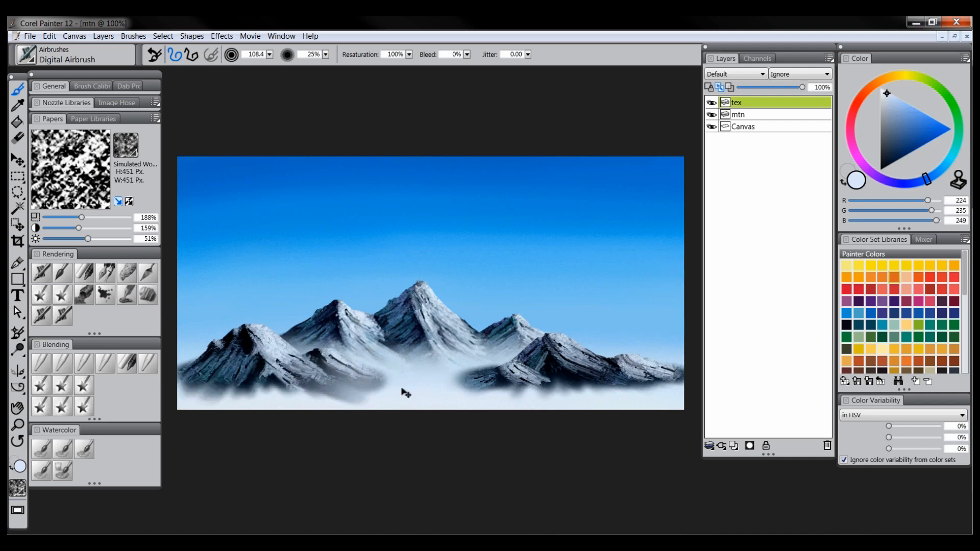
{"action": "key", "text": "ctrl+z"}
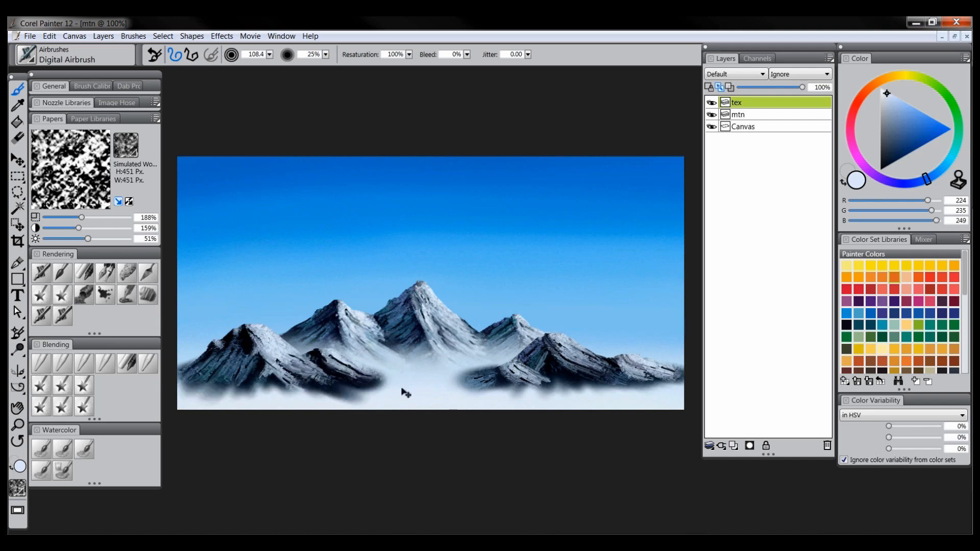
Airbrush pale mist over the bases of both foreground mountain groups, inside the selection with its marquee hidden.
{"action": "key", "text": "ctrl+shift+h"}
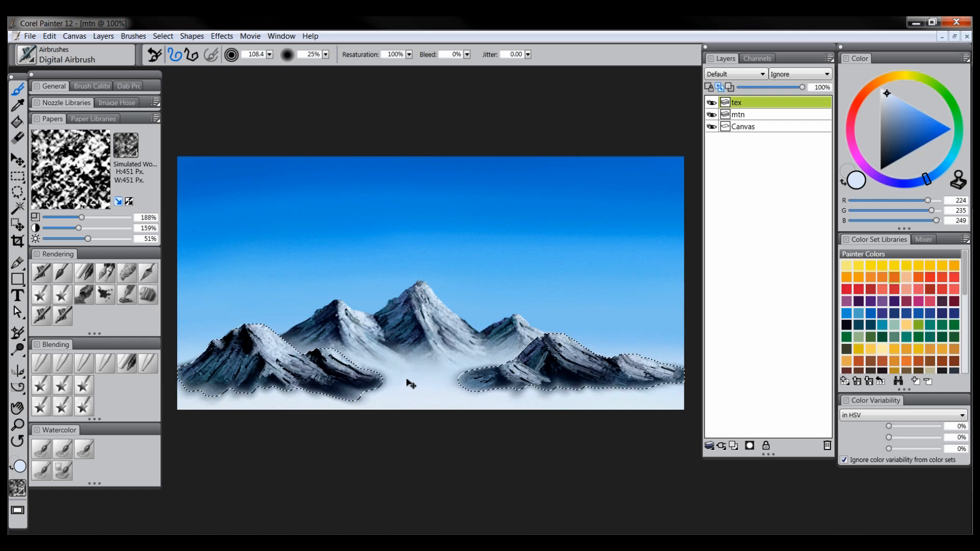
{"action": "key", "text": "ctrl+shift+h"}
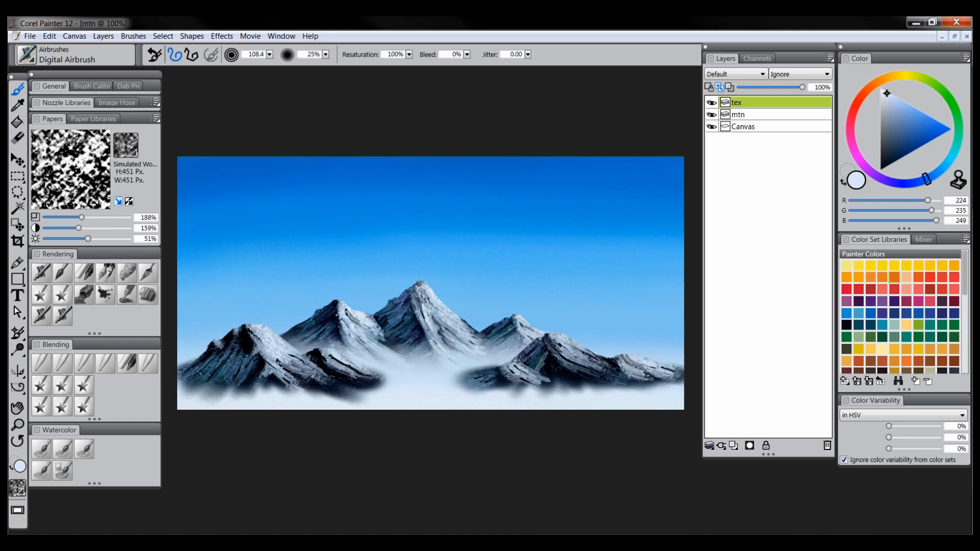
{"action": "mouse_move", "coordinate": [340, 398]}
{"action": "left_mouse_down"}
{"action": "mouse_move", "coordinate": [399, 416]}
{"action": "mouse_move", "coordinate": [271, 415]}
{"action": "mouse_move", "coordinate": [220, 429]}
{"action": "mouse_move", "coordinate": [201, 420]}
{"action": "mouse_move", "coordinate": [531, 416]}
{"action": "mouse_move", "coordinate": [700, 393]}
{"action": "mouse_move", "coordinate": [534, 415]}
{"action": "mouse_move", "coordinate": [597, 419]}
{"action": "left_mouse_up"}
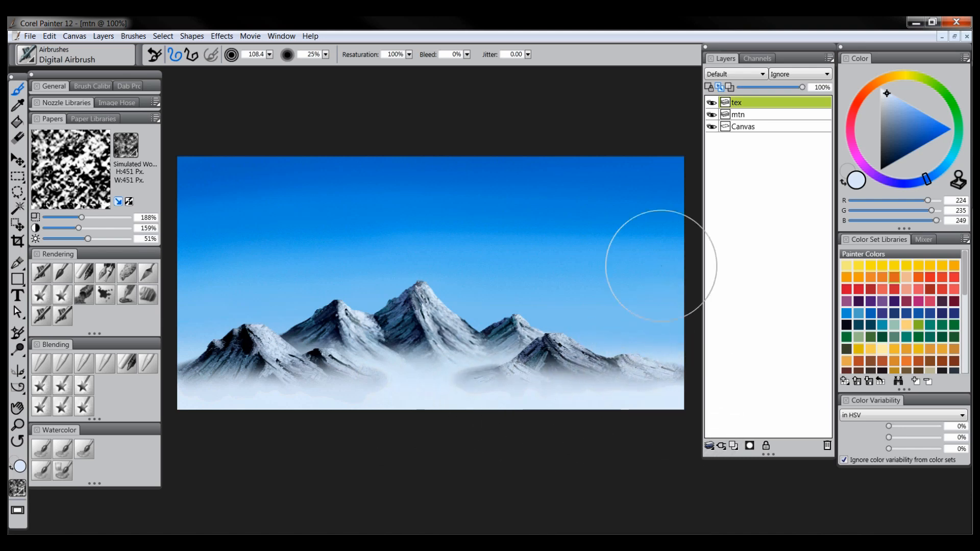
{"action": "left_click_drag", "start_coordinate": [518, 390], "coordinate": [501, 396]}
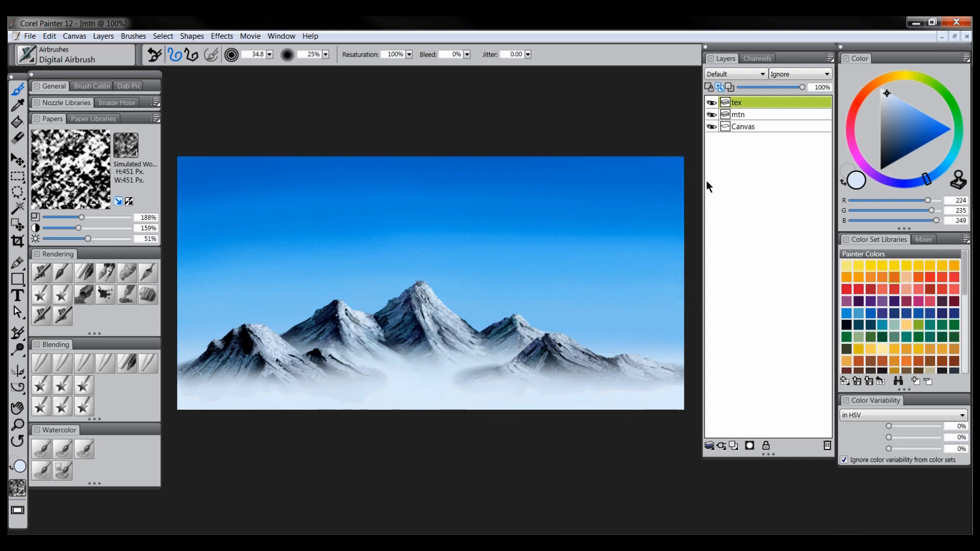
Soften the mist edges along the bases of the foreground mountains with the Diffuse Blur blender.
{"action": "left_click", "coordinate": [41, 364]}
{"action": "mouse_move", "coordinate": [218, 391]}
{"action": "left_mouse_down"}
{"action": "mouse_move", "coordinate": [197, 393]}
{"action": "mouse_move", "coordinate": [296, 400]}
{"action": "mouse_move", "coordinate": [338, 383]}
{"action": "left_mouse_up"}
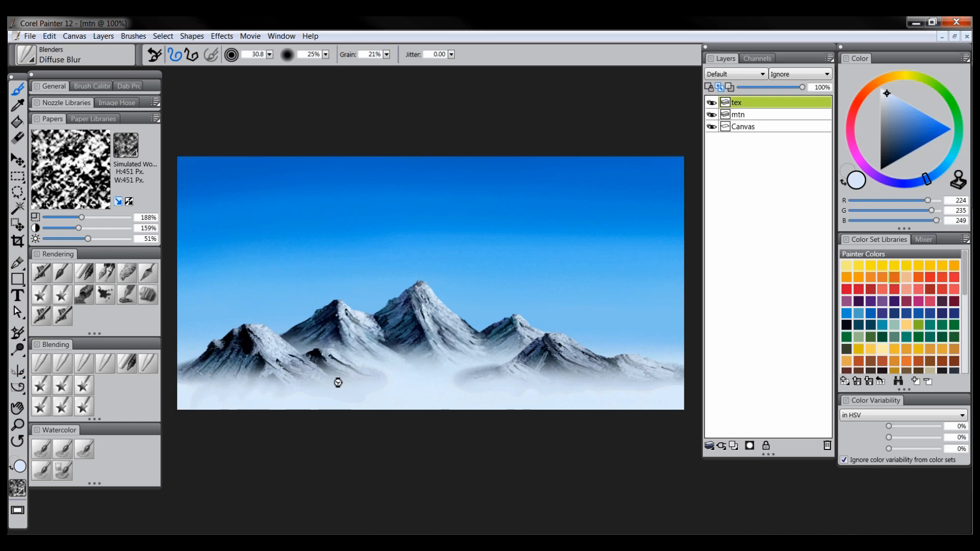
{"action": "left_click", "coordinate": [43, 361]}
{"action": "mouse_move", "coordinate": [208, 393]}
{"action": "left_mouse_down"}
{"action": "mouse_move", "coordinate": [197, 388]}
{"action": "mouse_move", "coordinate": [229, 398]}
{"action": "left_mouse_up"}
{"action": "left_click", "coordinate": [42, 293]}
{"action": "left_click", "coordinate": [42, 361]}
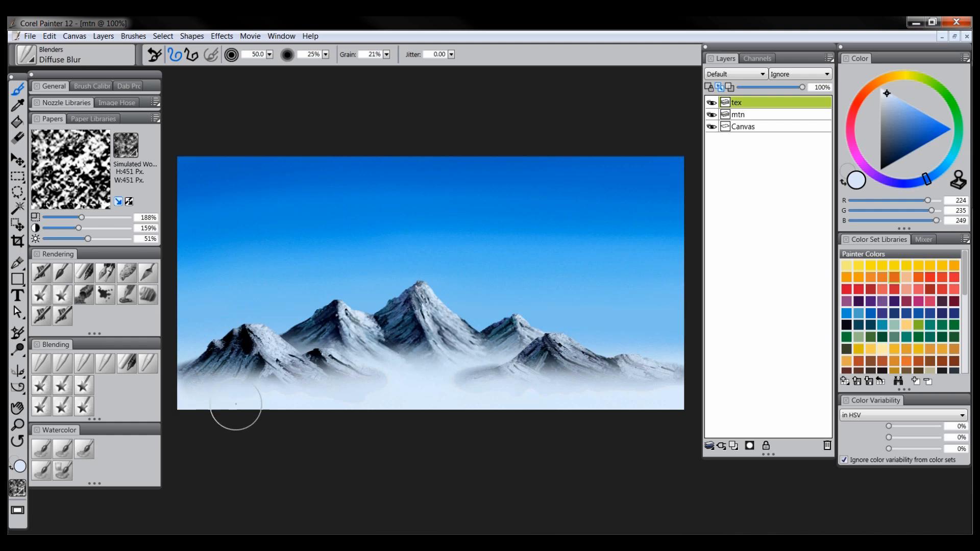
{"action": "mouse_move", "coordinate": [281, 398]}
{"action": "left_mouse_down"}
{"action": "mouse_move", "coordinate": [346, 394]}
{"action": "mouse_move", "coordinate": [380, 417]}
{"action": "mouse_move", "coordinate": [454, 396]}
{"action": "mouse_move", "coordinate": [675, 403]}
{"action": "mouse_move", "coordinate": [439, 398]}
{"action": "mouse_move", "coordinate": [449, 386]}
{"action": "mouse_move", "coordinate": [541, 396]}
{"action": "mouse_move", "coordinate": [436, 410]}
{"action": "mouse_move", "coordinate": [375, 392]}
{"action": "left_mouse_up"}
{"action": "mouse_move", "coordinate": [235, 366]}
{"action": "left_mouse_down"}
{"action": "mouse_move", "coordinate": [204, 358]}
{"action": "mouse_move", "coordinate": [228, 340]}
{"action": "mouse_move", "coordinate": [265, 340]}
{"action": "mouse_move", "coordinate": [286, 374]}
{"action": "mouse_move", "coordinate": [358, 375]}
{"action": "left_mouse_up"}
{"action": "mouse_move", "coordinate": [472, 378]}
{"action": "left_mouse_down"}
{"action": "mouse_move", "coordinate": [522, 331]}
{"action": "mouse_move", "coordinate": [496, 385]}
{"action": "mouse_move", "coordinate": [541, 332]}
{"action": "mouse_move", "coordinate": [541, 360]}
{"action": "mouse_move", "coordinate": [574, 379]}
{"action": "mouse_move", "coordinate": [559, 349]}
{"action": "mouse_move", "coordinate": [593, 367]}
{"action": "mouse_move", "coordinate": [570, 338]}
{"action": "mouse_move", "coordinate": [653, 385]}
{"action": "mouse_move", "coordinate": [664, 376]}
{"action": "mouse_move", "coordinate": [540, 355]}
{"action": "mouse_move", "coordinate": [467, 383]}
{"action": "mouse_move", "coordinate": [545, 359]}
{"action": "left_mouse_up"}
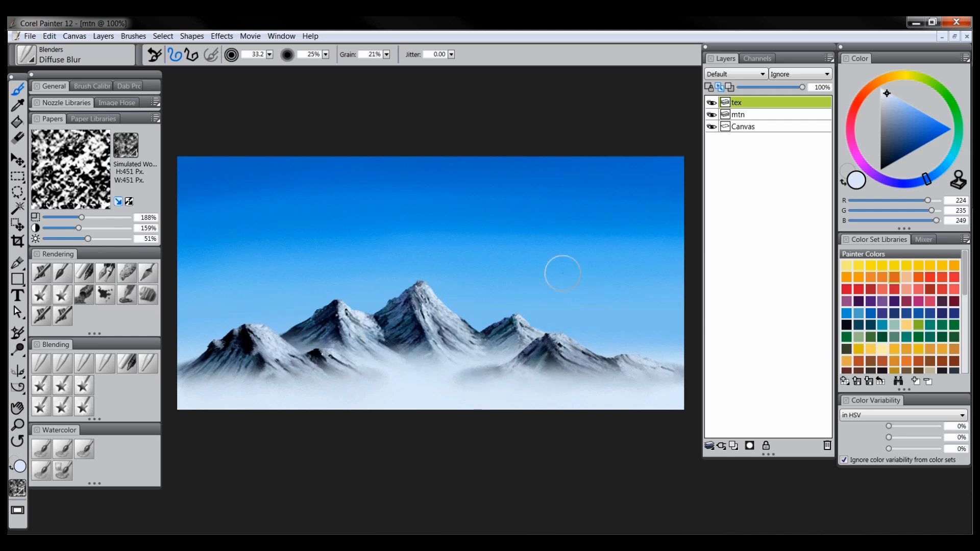
Preserve transparency on the mtn layer and airbrush sampled sky blue RGB 165, 205, 243 over the distant mountains as haze.
{"action": "left_click", "coordinate": [743, 113]}
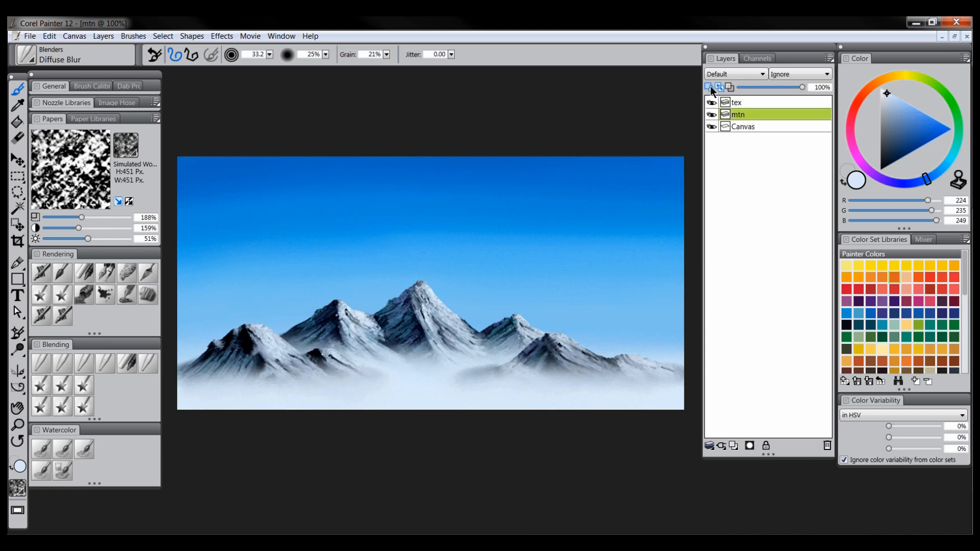
{"action": "left_click", "coordinate": [40, 274]}
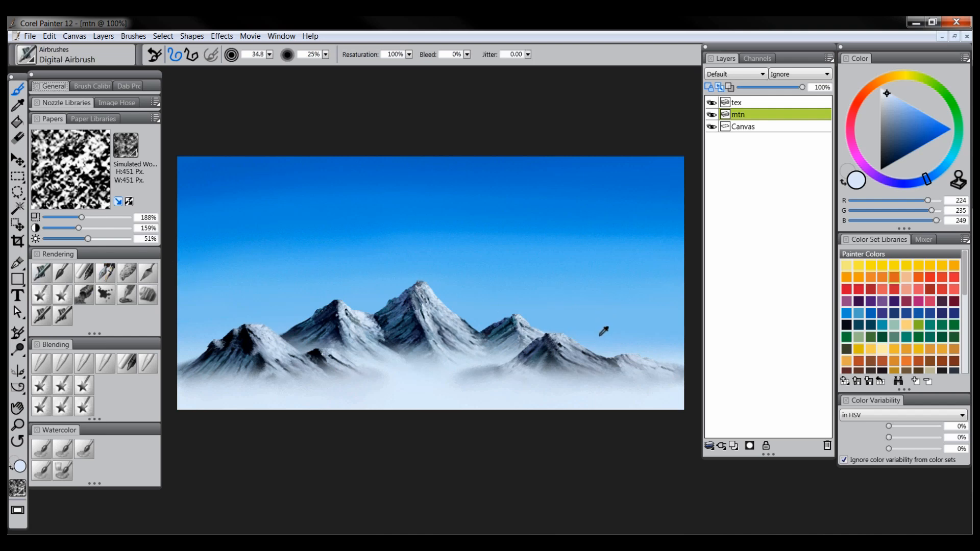
{"action": "left_click", "coordinate": [603, 332], "text": "alt"}
{"action": "left_click_drag", "start_coordinate": [404, 260], "coordinate": [362, 297]}
{"action": "mouse_move", "coordinate": [265, 339]}
{"action": "left_mouse_down"}
{"action": "mouse_move", "coordinate": [475, 284]}
{"action": "mouse_move", "coordinate": [592, 287]}
{"action": "left_mouse_up"}
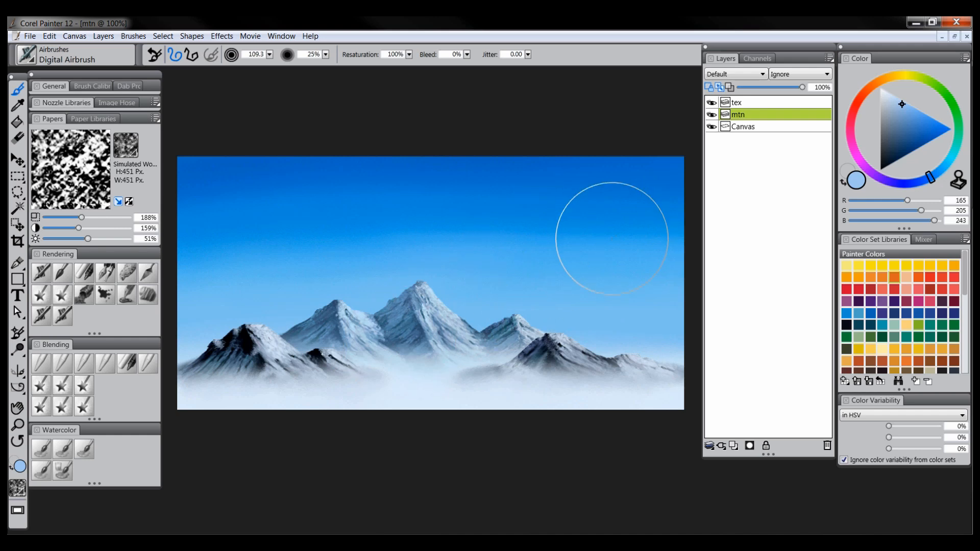
Drop all layers onto the canvas.
{"action": "left_click", "coordinate": [744, 102]}
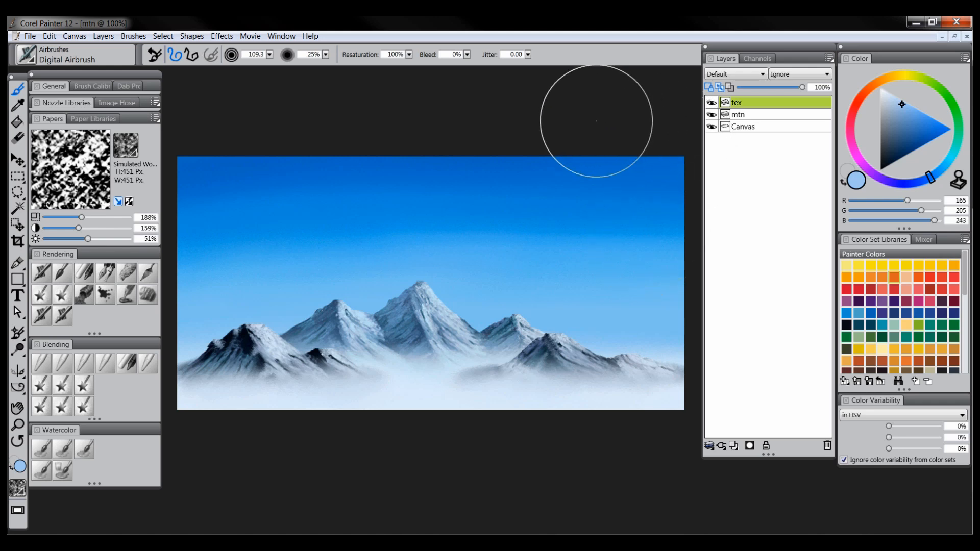
{"action": "left_click", "coordinate": [76, 36]}
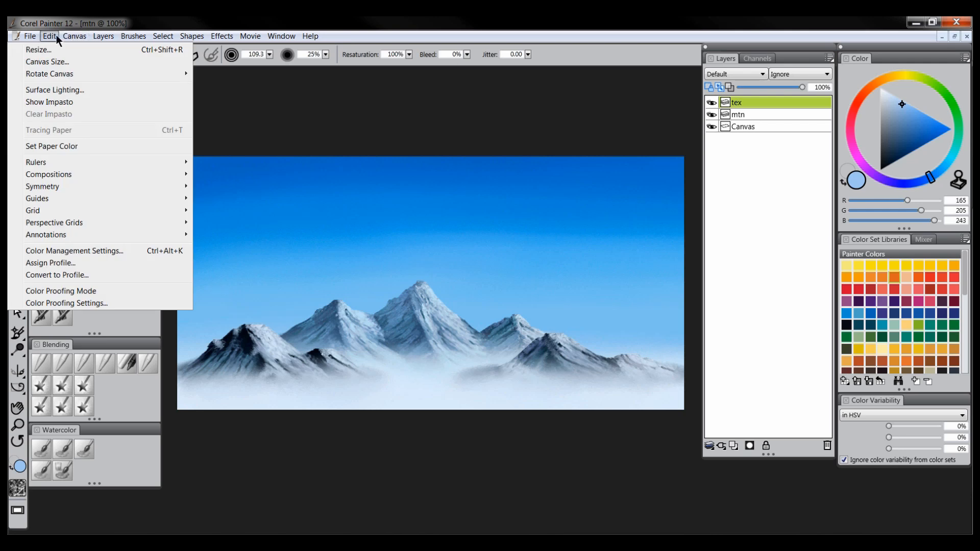
{"action": "mouse_move", "coordinate": [51, 38]}
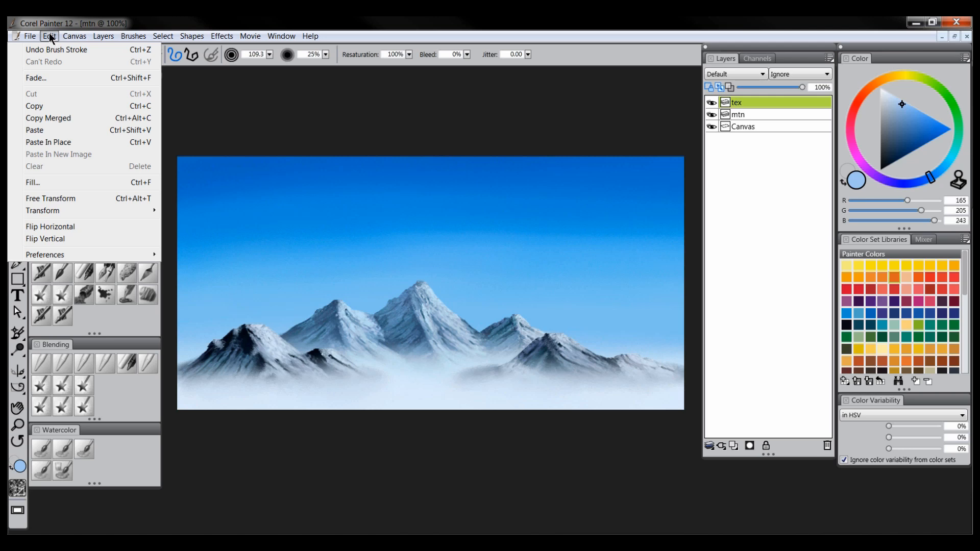
{"action": "mouse_move", "coordinate": [98, 35]}
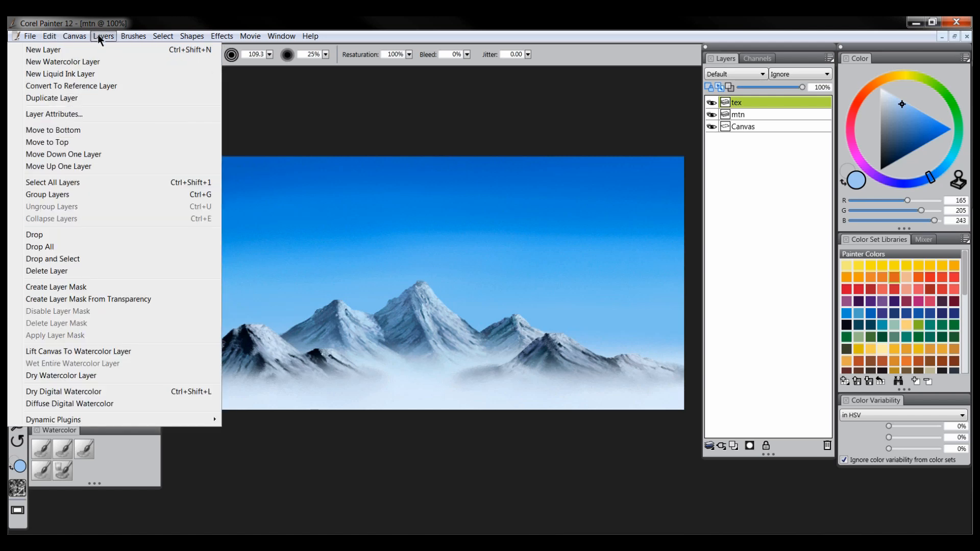
{"action": "left_click", "coordinate": [94, 247]}
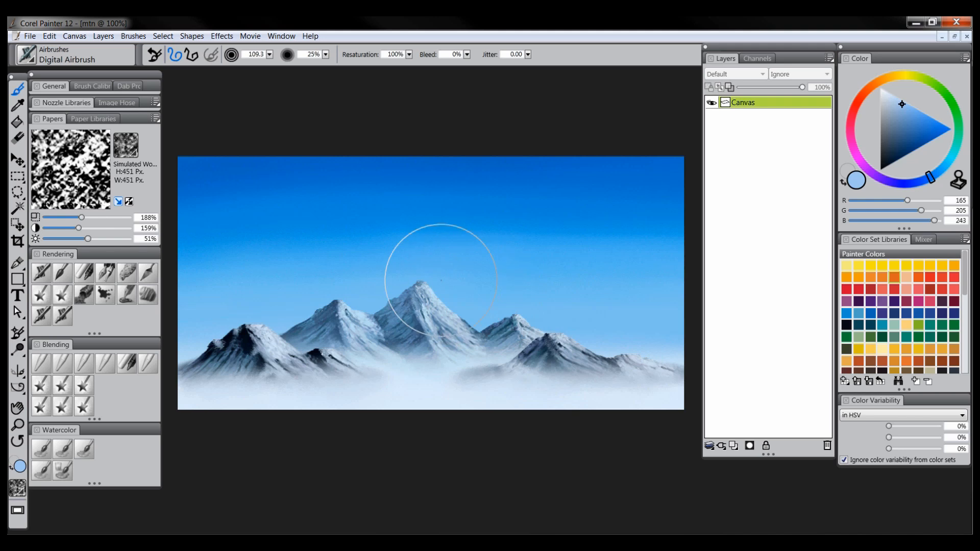
Blend the mist below the foreground mountains with the Coarse Oily Blender, and smooth it with Diffuse Blur.
{"action": "left_click", "coordinate": [62, 364]}
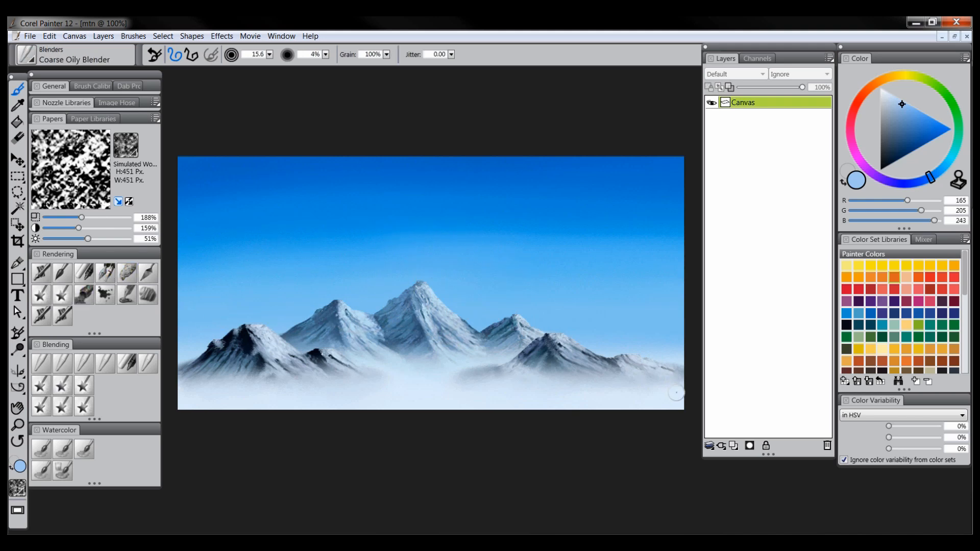
{"action": "mouse_move", "coordinate": [660, 394]}
{"action": "left_mouse_down"}
{"action": "mouse_move", "coordinate": [609, 380]}
{"action": "mouse_move", "coordinate": [594, 393]}
{"action": "mouse_move", "coordinate": [575, 383]}
{"action": "mouse_move", "coordinate": [546, 394]}
{"action": "left_mouse_up"}
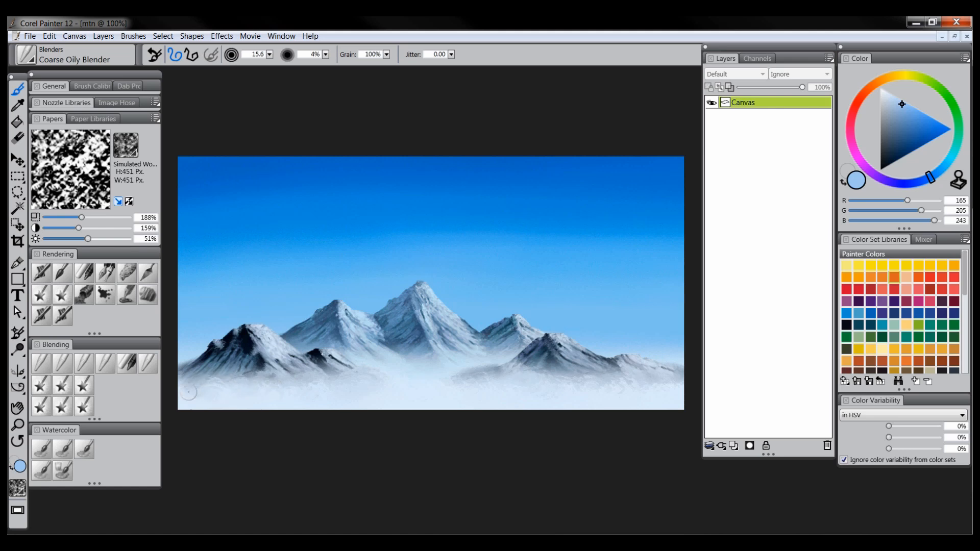
{"action": "left_click", "coordinate": [42, 364]}
{"action": "mouse_move", "coordinate": [193, 383]}
{"action": "left_mouse_down"}
{"action": "mouse_move", "coordinate": [219, 380]}
{"action": "mouse_move", "coordinate": [271, 383]}
{"action": "mouse_move", "coordinate": [294, 398]}
{"action": "mouse_move", "coordinate": [333, 377]}
{"action": "mouse_move", "coordinate": [326, 384]}
{"action": "mouse_move", "coordinate": [402, 373]}
{"action": "mouse_move", "coordinate": [451, 387]}
{"action": "mouse_move", "coordinate": [542, 375]}
{"action": "mouse_move", "coordinate": [600, 380]}
{"action": "mouse_move", "coordinate": [613, 392]}
{"action": "mouse_move", "coordinate": [667, 393]}
{"action": "left_mouse_up"}
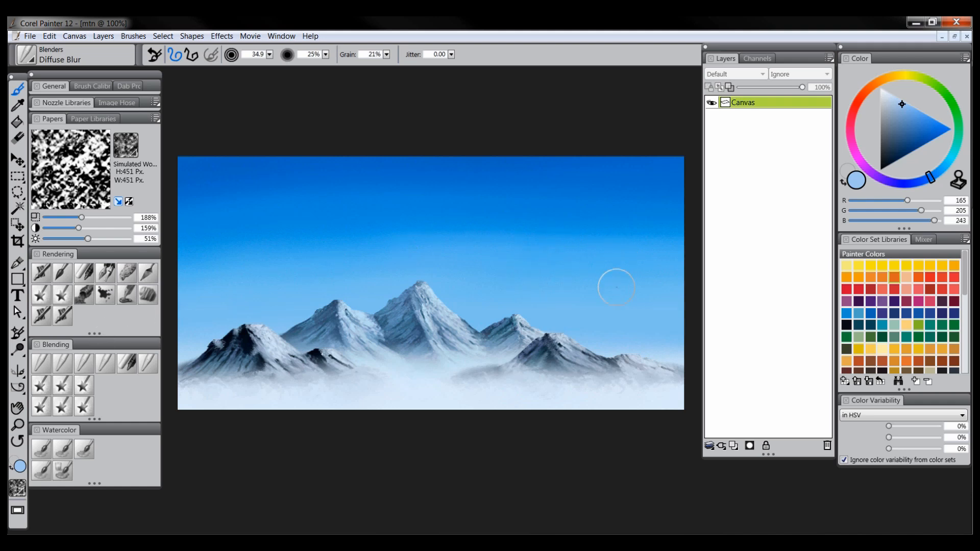
{"action": "left_click_drag", "start_coordinate": [548, 337], "coordinate": [572, 352]}
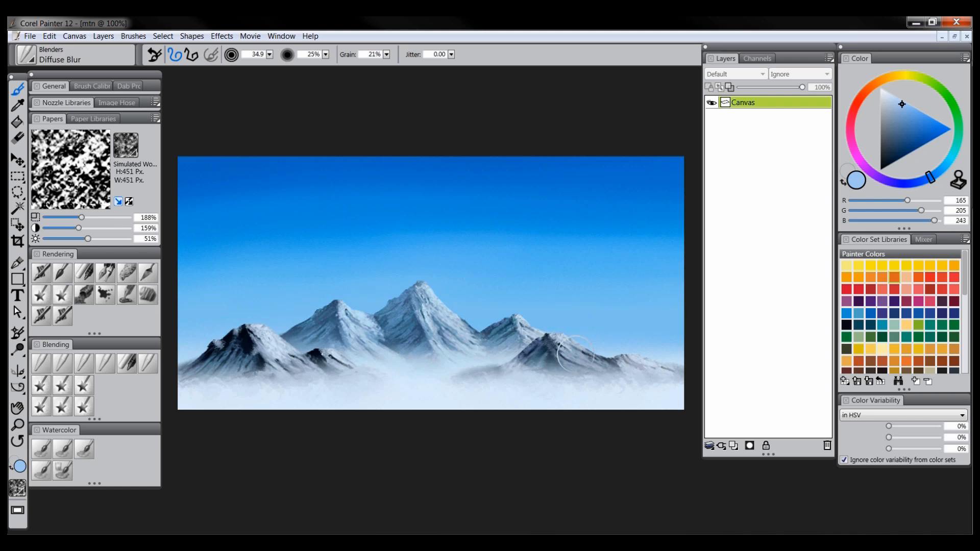